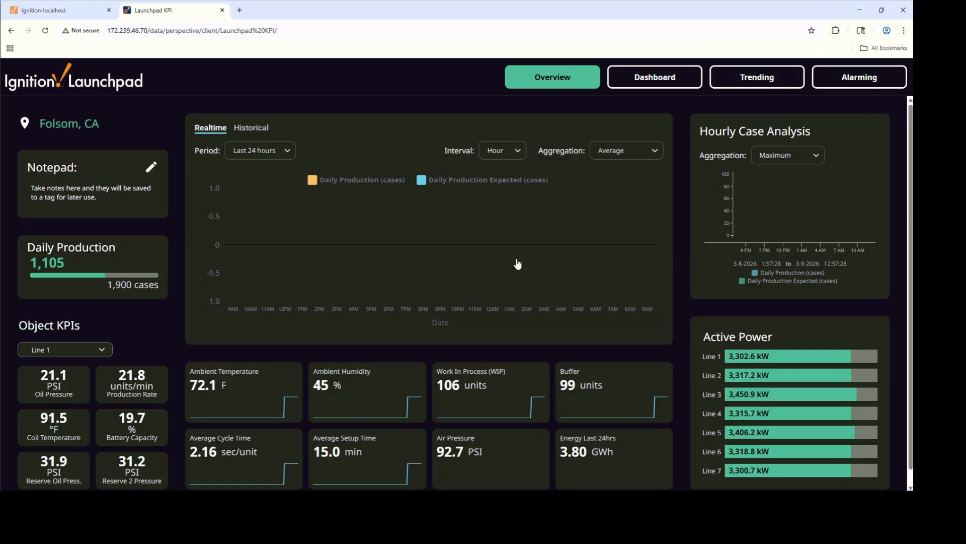
# Show the Object KPIs for Line 2 and Line 3 on the Overview page
pyautogui.click(103, 351)
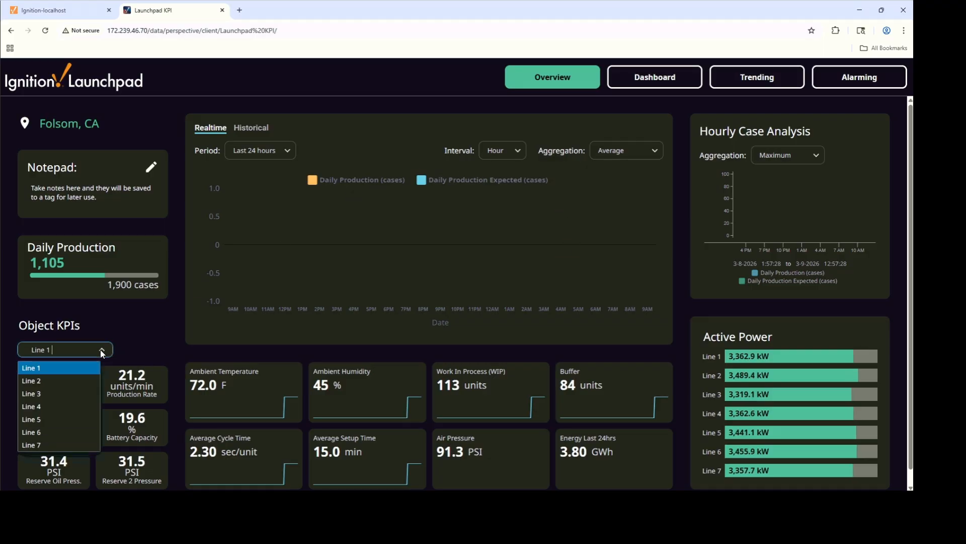
pyautogui.click(74, 380)
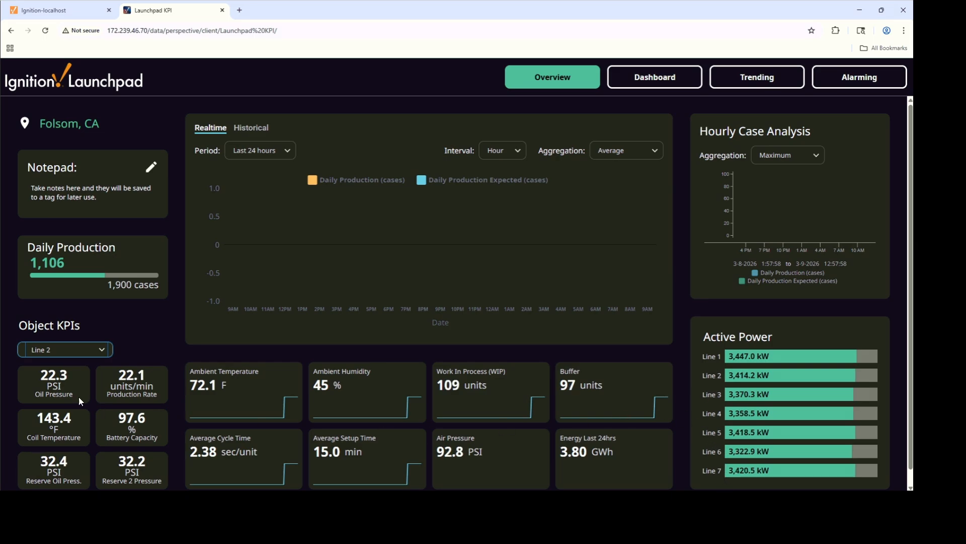
pyautogui.click(98, 349)
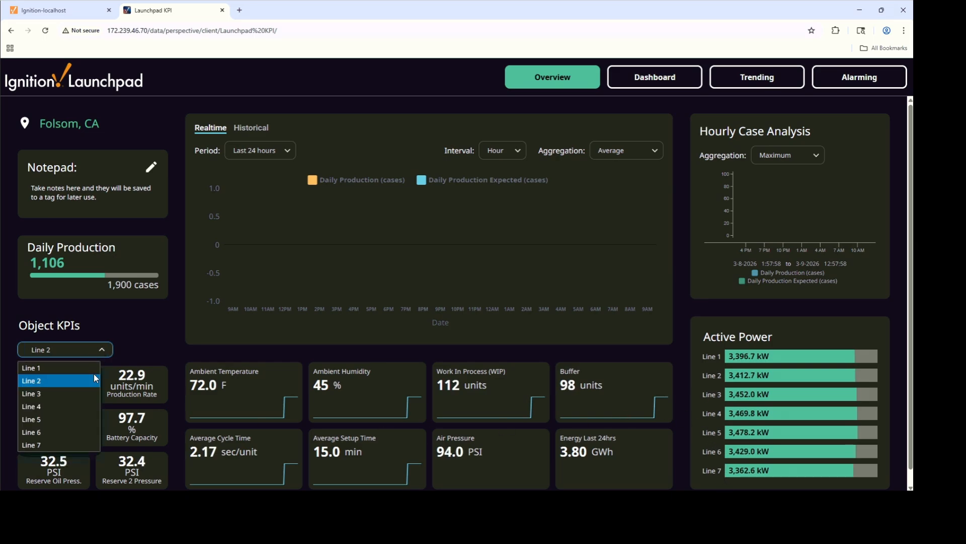
pyautogui.click(88, 397)
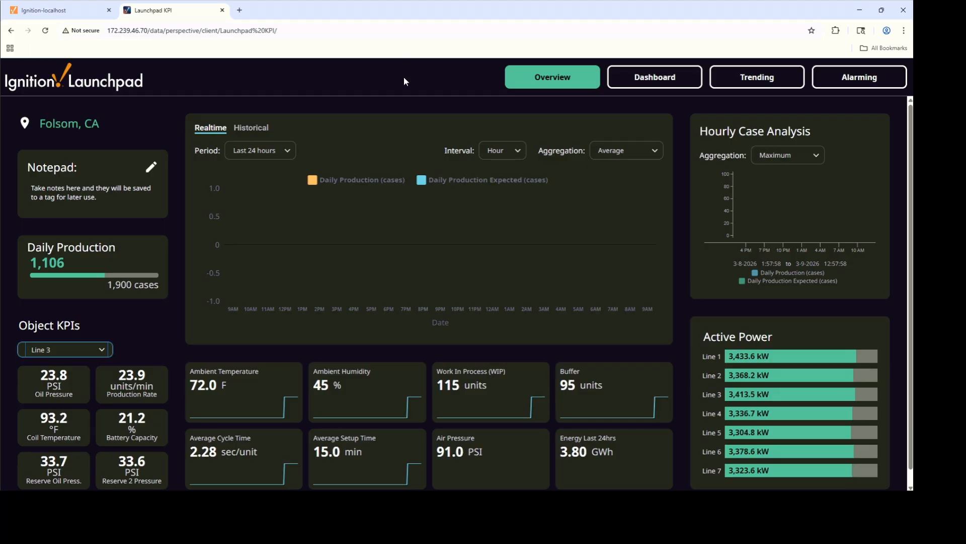
# Compare the Dashboard page's widget layout with the Overview page, ending on the Dashboard page
pyautogui.click(670, 83)
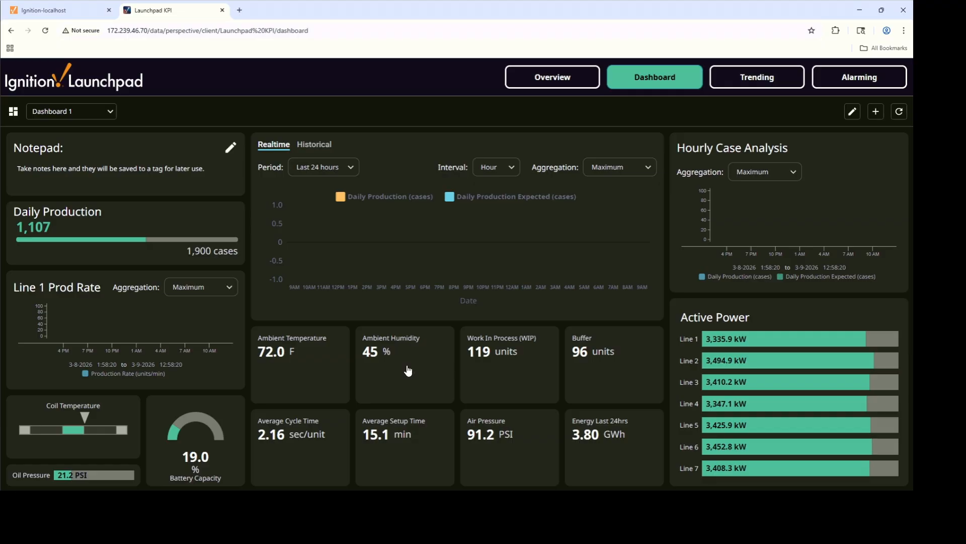
pyautogui.click(543, 82)
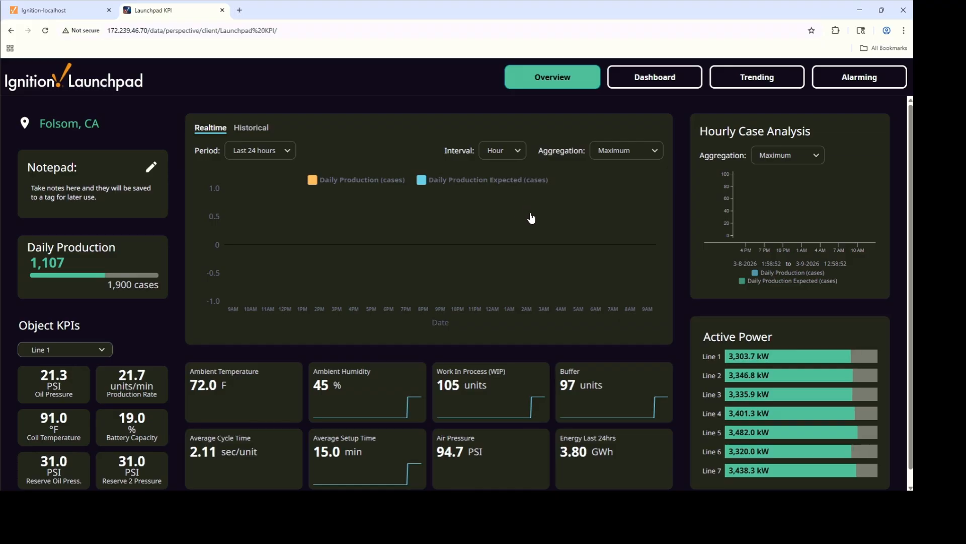
pyautogui.click(648, 81)
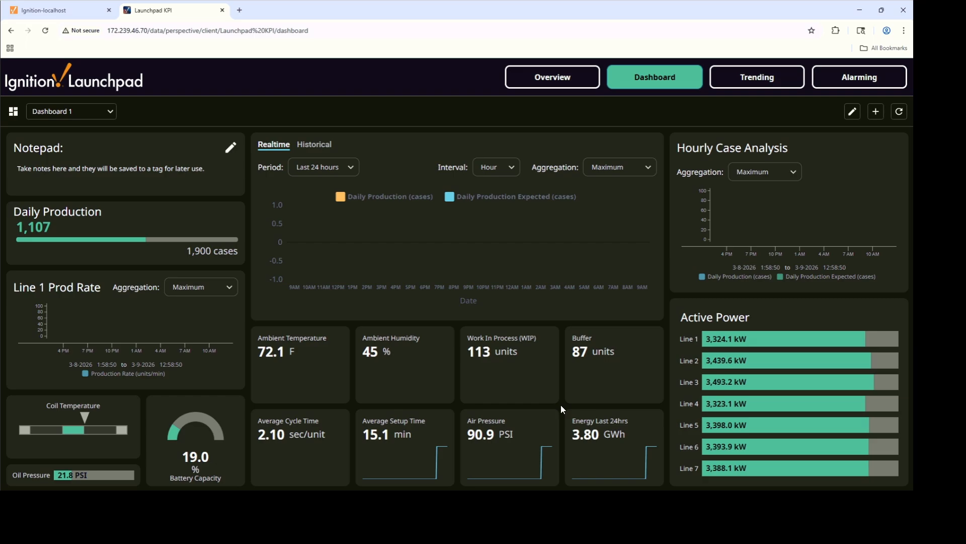
# On the Trending page, browse the History tags through ignition-localhost, default and simulated data to the contents of the refrigeration folder
pyautogui.click(757, 82)
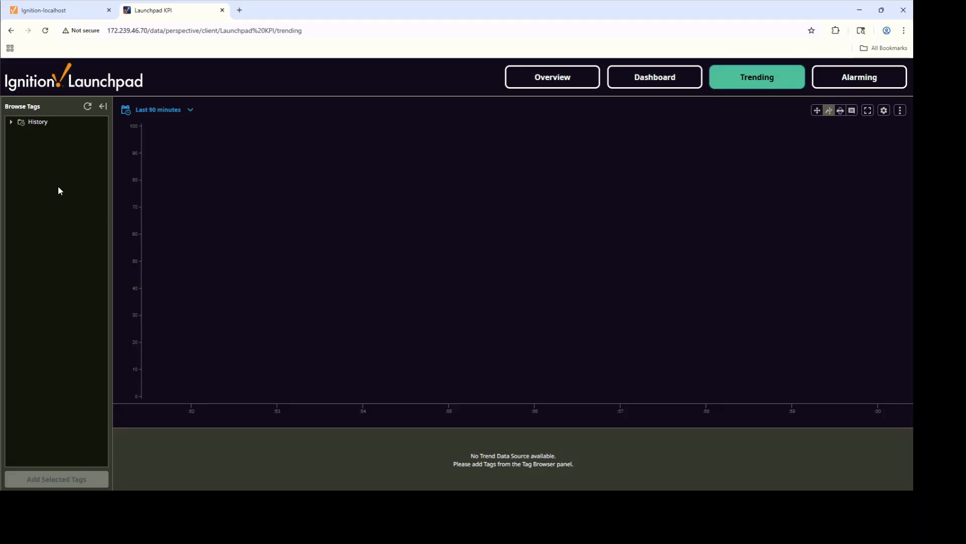
pyautogui.click(11, 122)
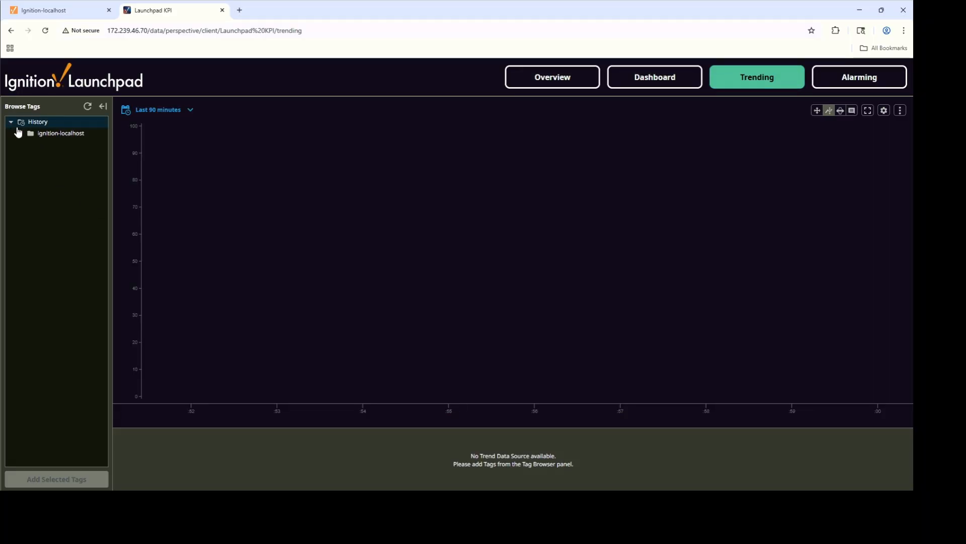
pyautogui.click(20, 134)
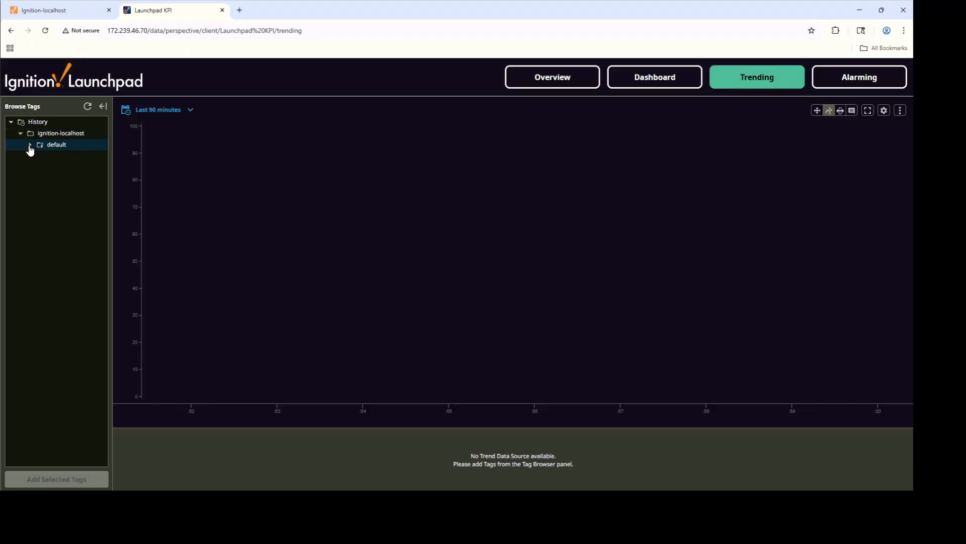
pyautogui.click(30, 146)
pyautogui.click(41, 156)
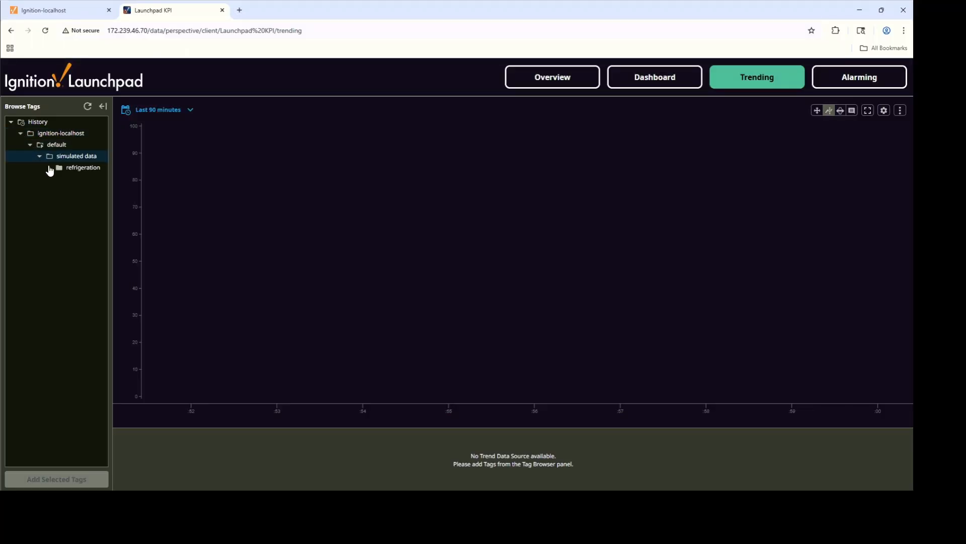
pyautogui.click(50, 168)
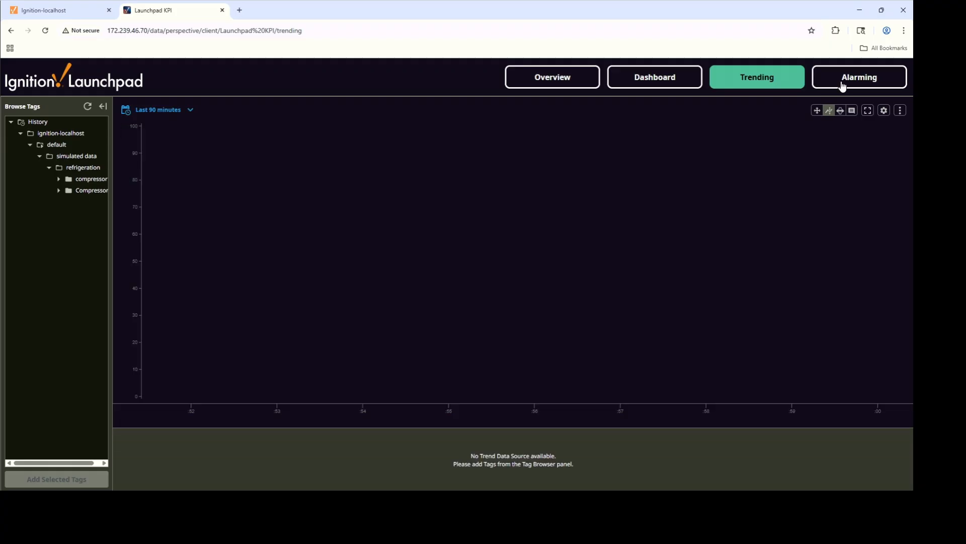
# Acknowledge all listed alarms on the Alarming page
pyautogui.click(843, 87)
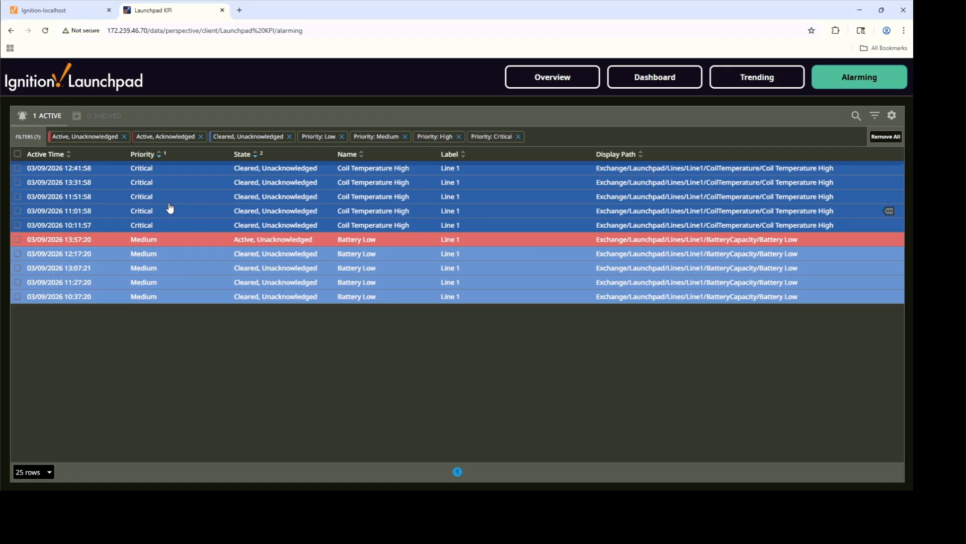
pyautogui.click(17, 154)
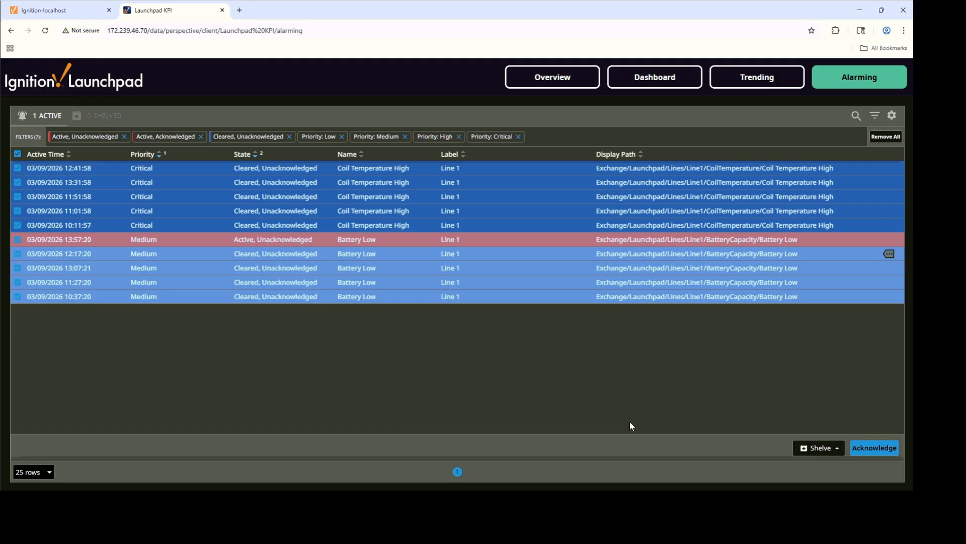
pyautogui.click(858, 450)
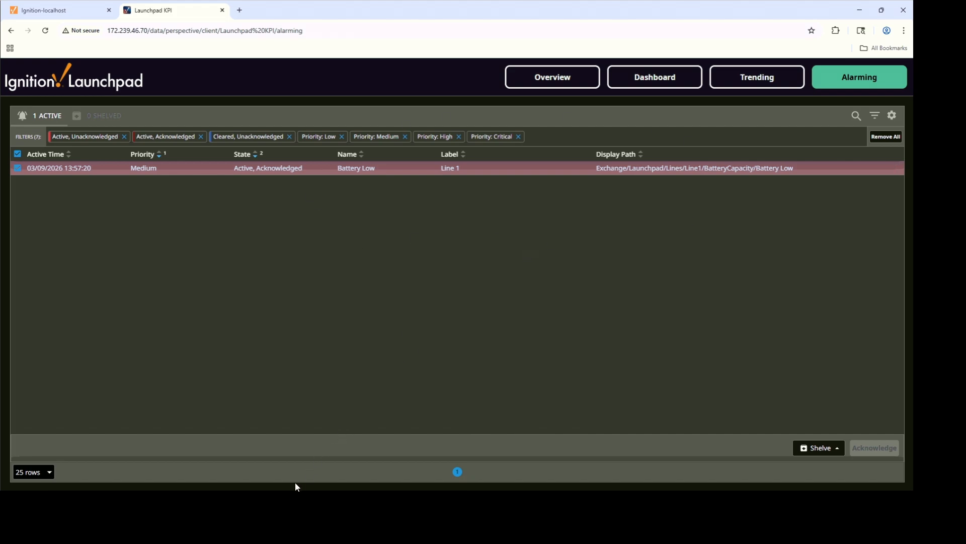
# Switch to Ignition Designer and open the Overview view from the Perspective views folder Exchange/Launchpad/Kpi/Views
pyautogui.click(291, 502)
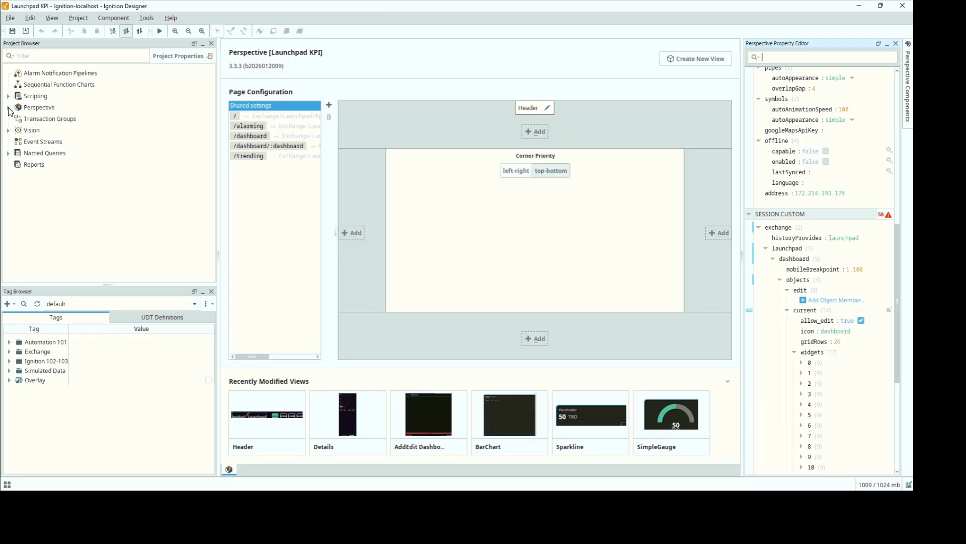
pyautogui.click(8, 107)
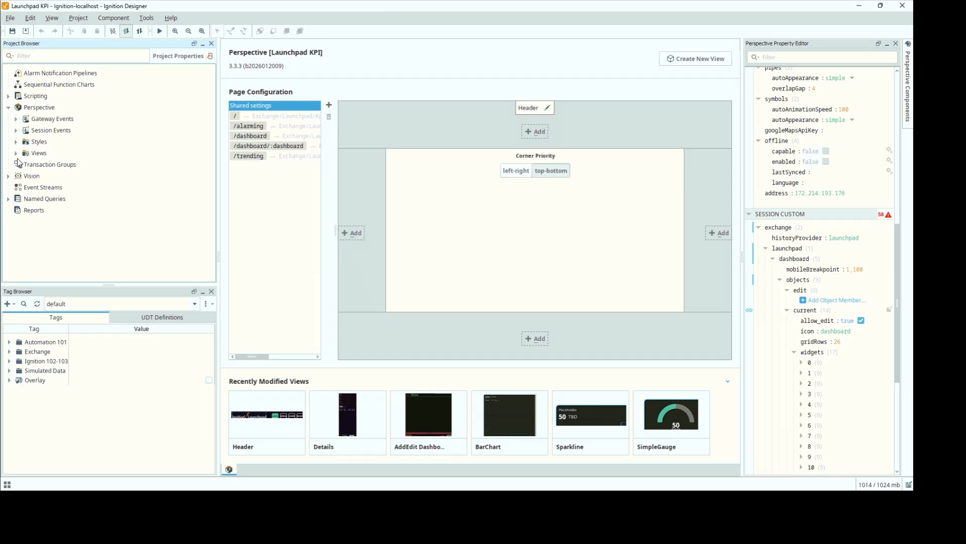
pyautogui.click(15, 154)
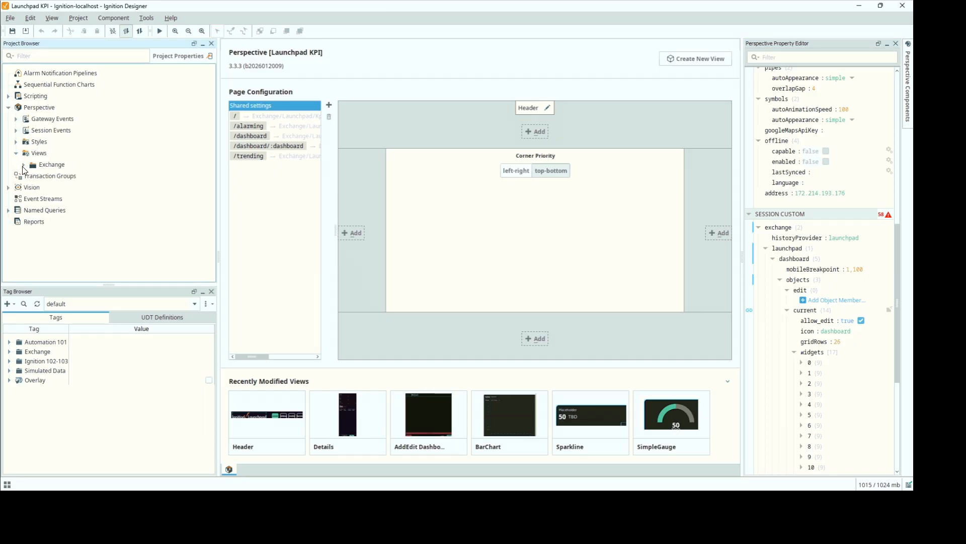
pyautogui.click(23, 166)
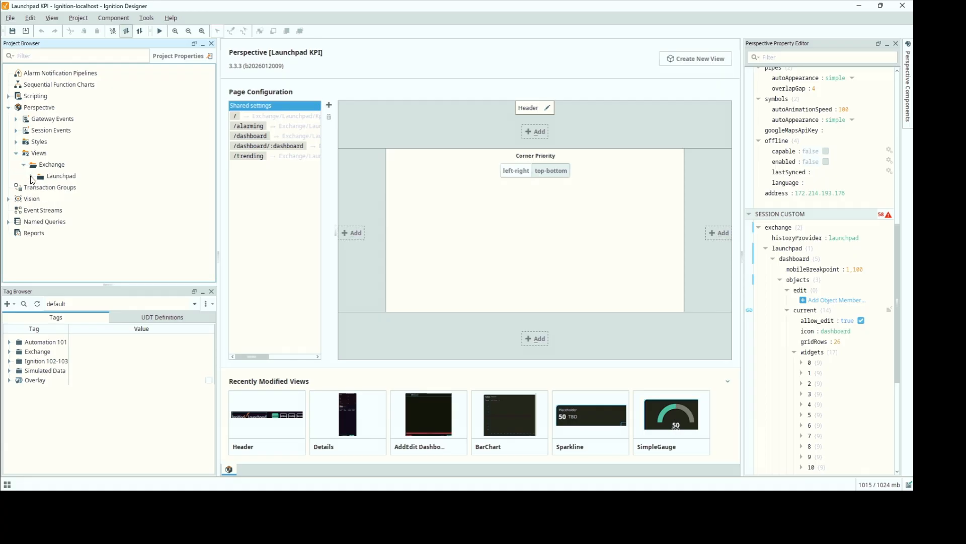
pyautogui.click(31, 177)
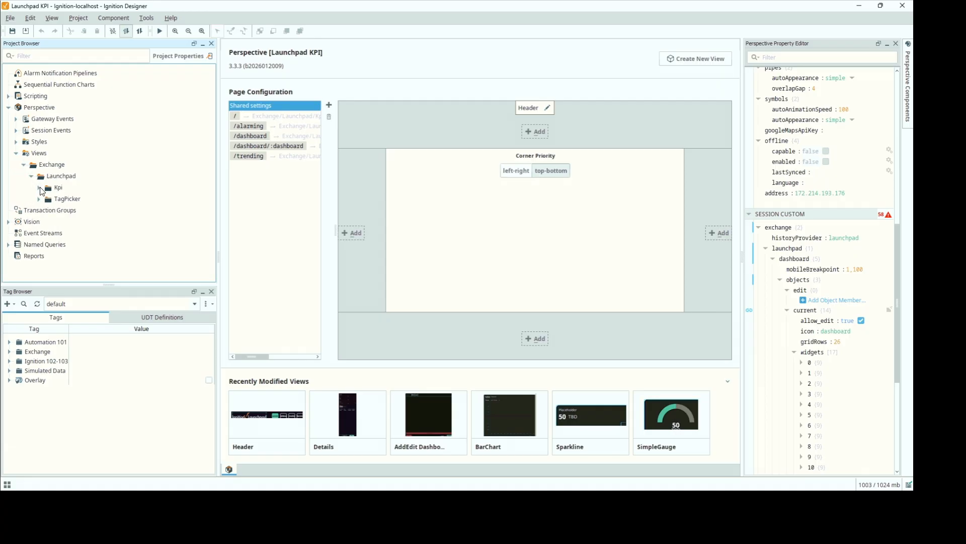
pyautogui.click(40, 188)
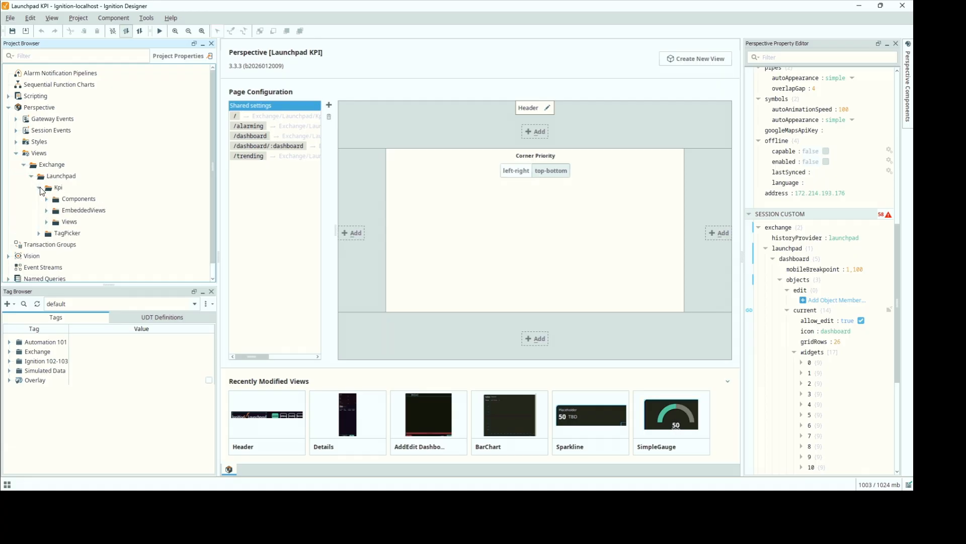
pyautogui.click(47, 222)
pyautogui.moveTo(213, 185); pyautogui.dragTo(213, 228)
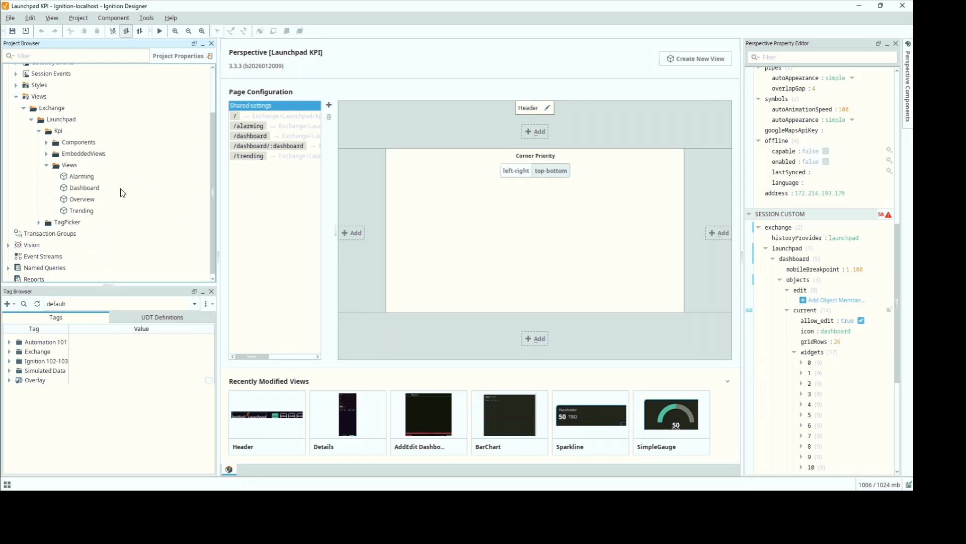
pyautogui.doubleClick(88, 199)
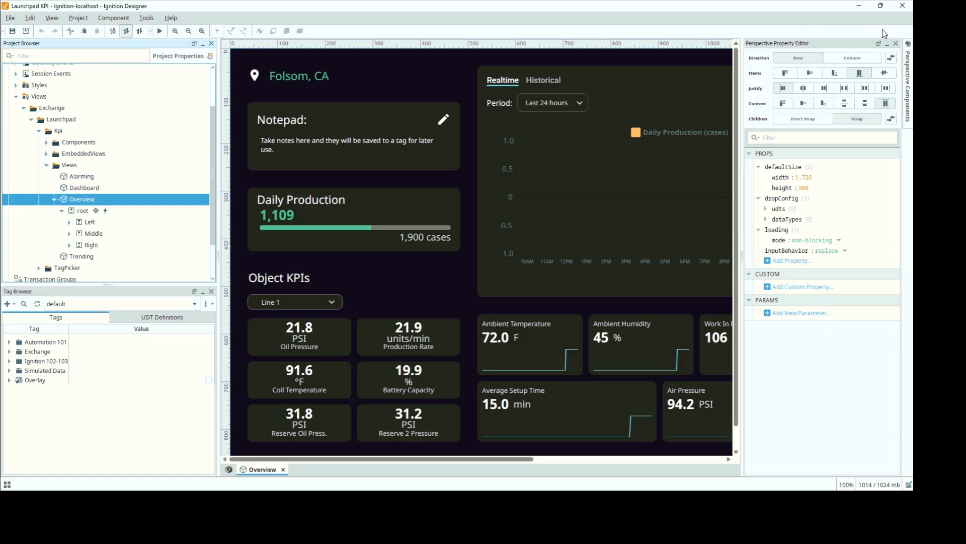
# Close the Perspective Property Editor and examine the areas covered by the Overview view's Left, Middle, Right and root containers
pyautogui.click(896, 44)
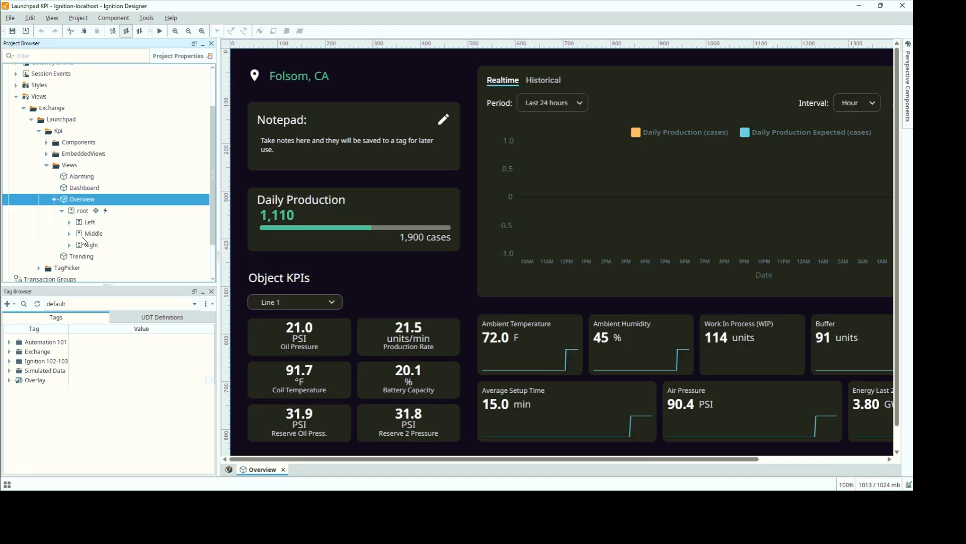
pyautogui.click(91, 224)
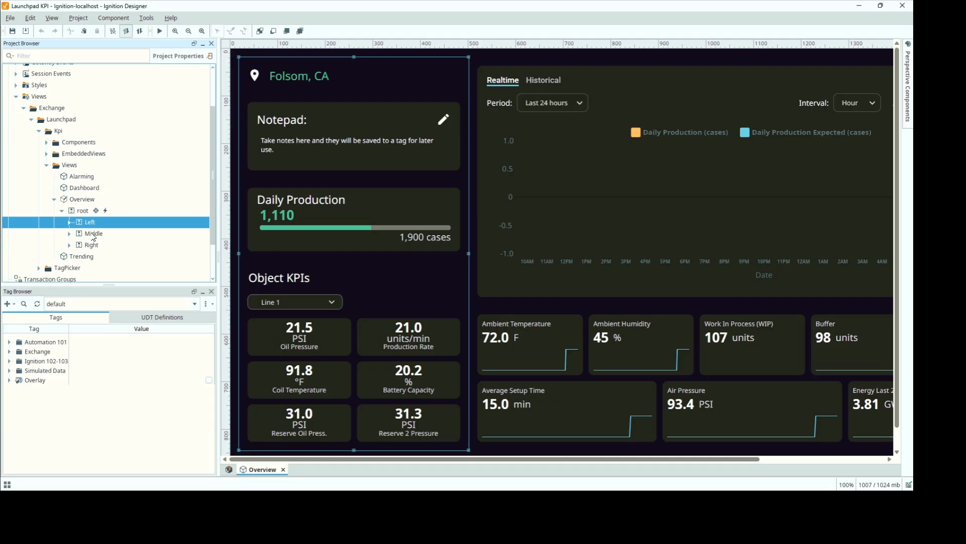
pyautogui.click(189, 31)
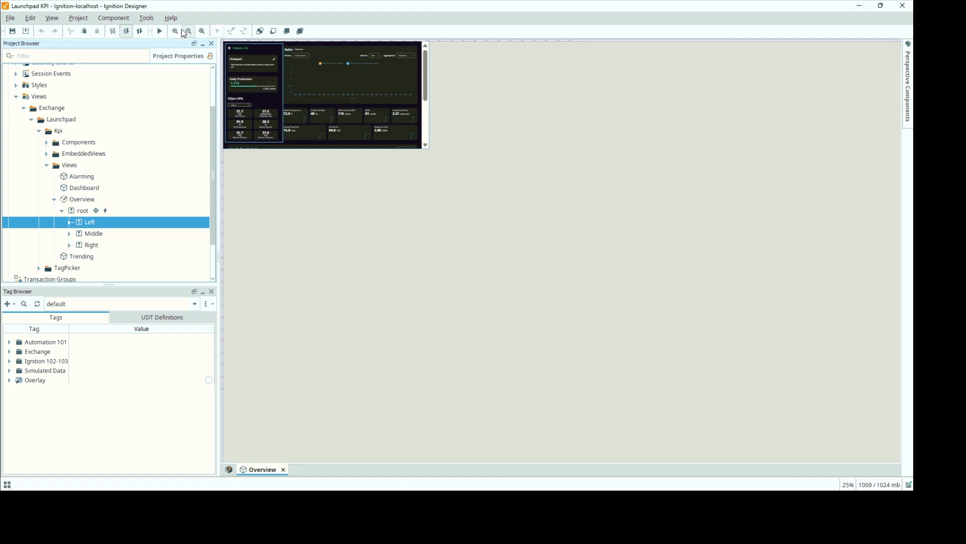
pyautogui.click(176, 32)
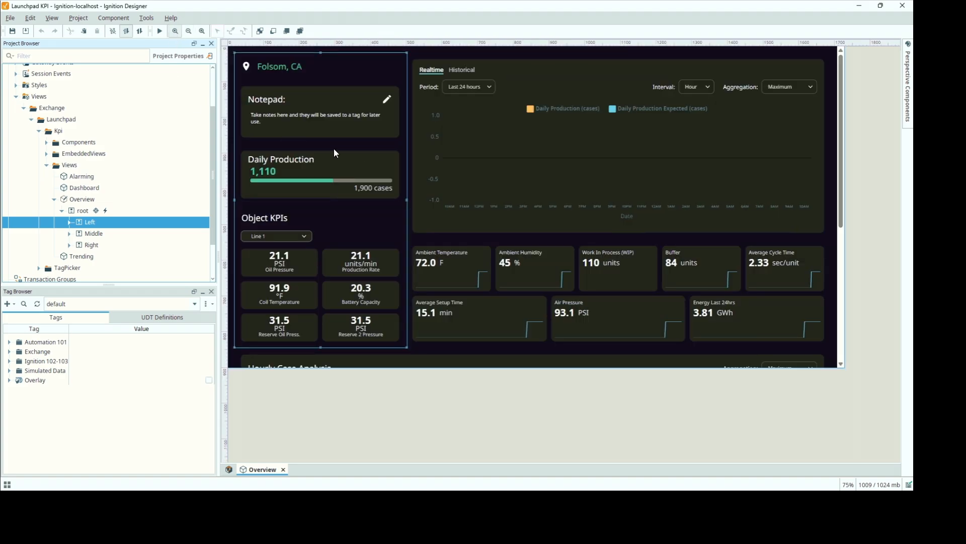
pyautogui.click(93, 234)
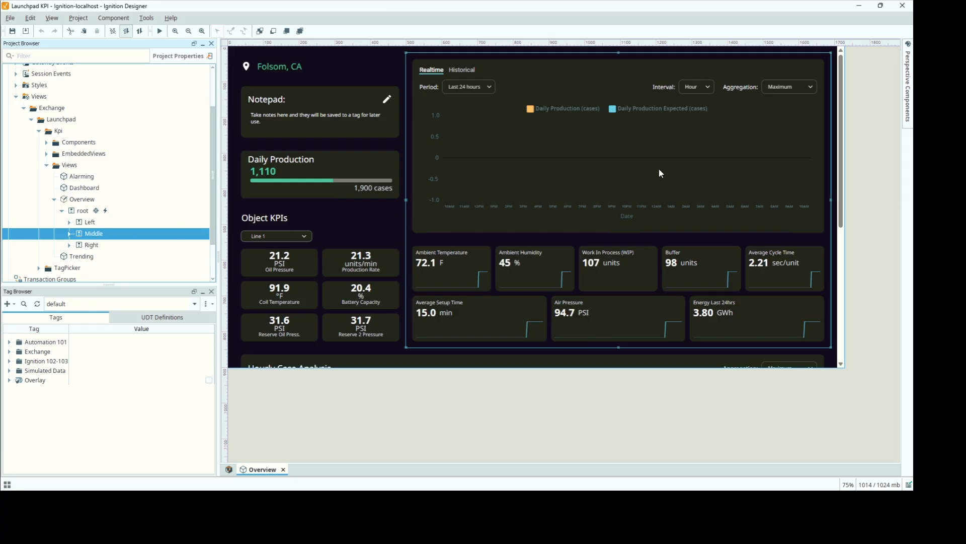
pyautogui.click(81, 245)
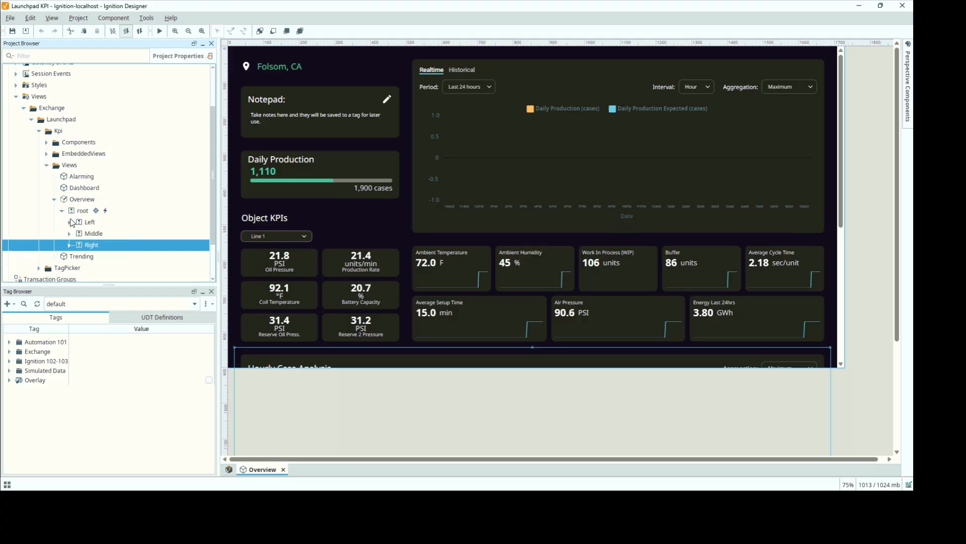
pyautogui.click(86, 211)
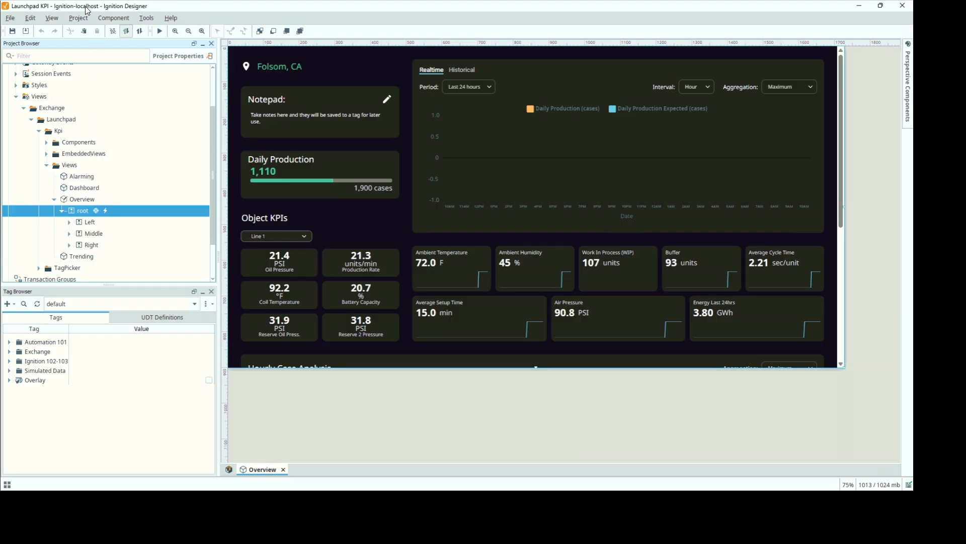
# Reset the Designer panels to their default layout, widen the Perspective Property Editor and show the Left container's properties
pyautogui.click(52, 20)
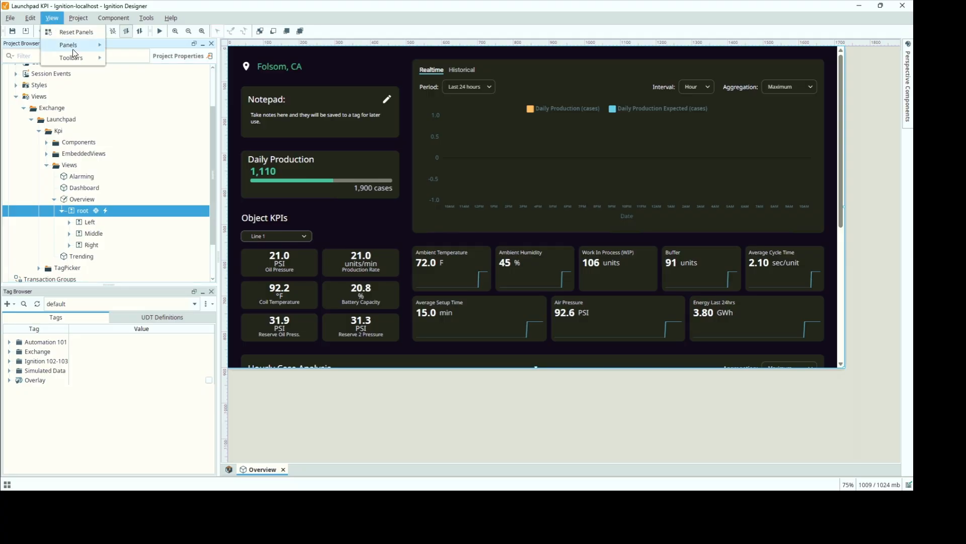
pyautogui.click(75, 33)
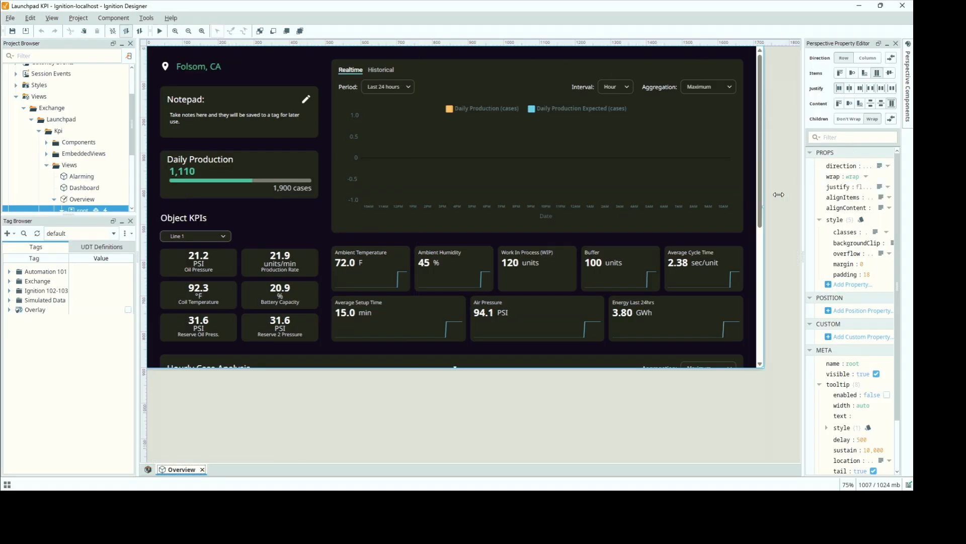
pyautogui.moveTo(779, 195); pyautogui.dragTo(723, 183)
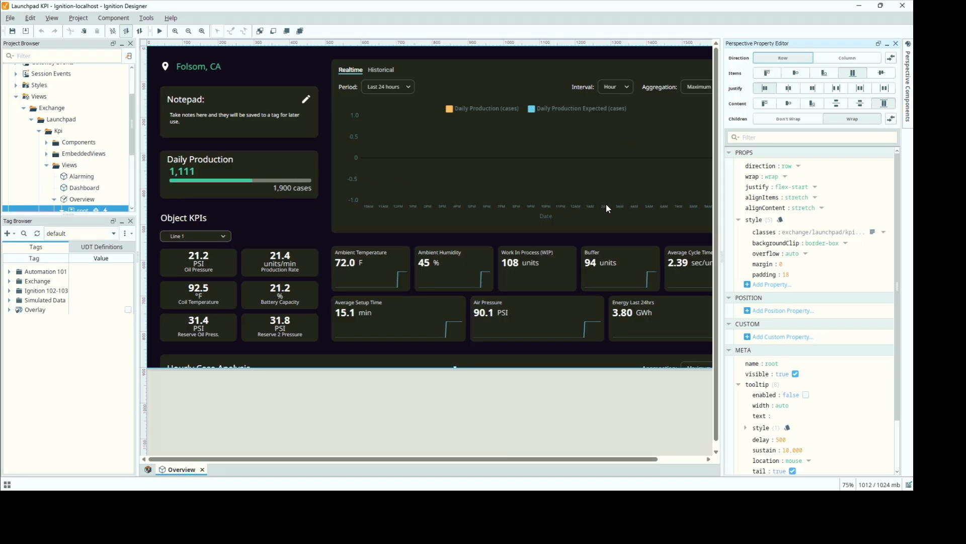
pyautogui.moveTo(132, 139); pyautogui.dragTo(119, 180)
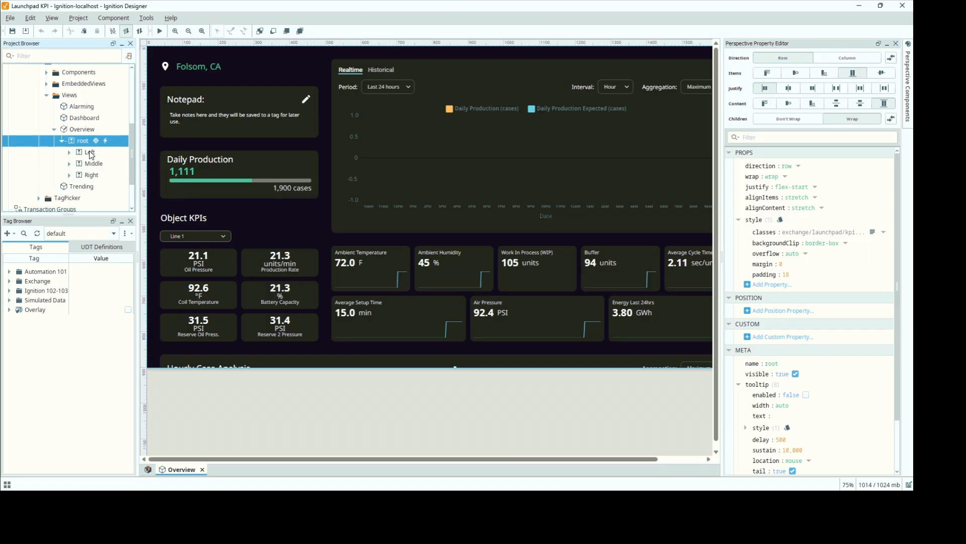
pyautogui.click(90, 152)
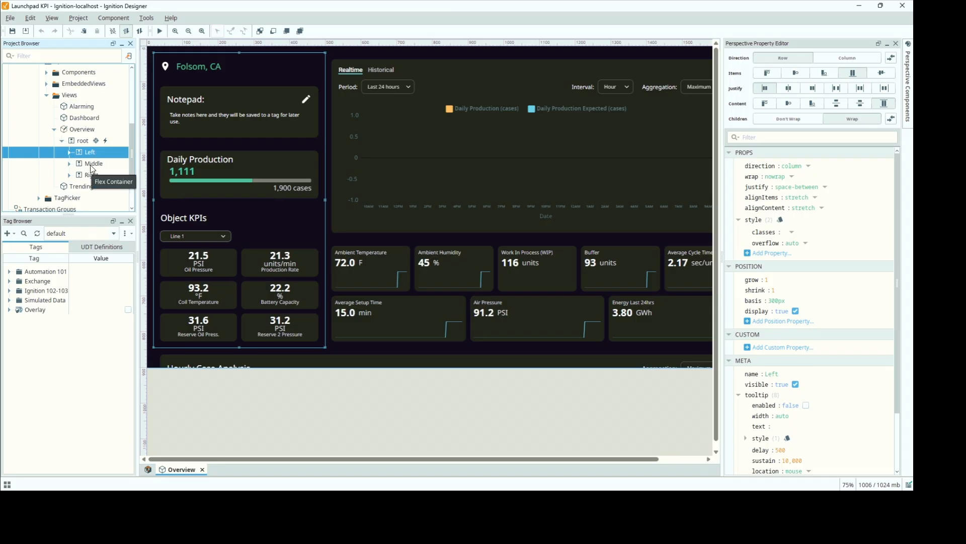
# Widen the Project Browser, expand the Left container and its Location container, and inspect the Notepad, DailyProduction and LineKpi embedded views
pyautogui.click(70, 151)
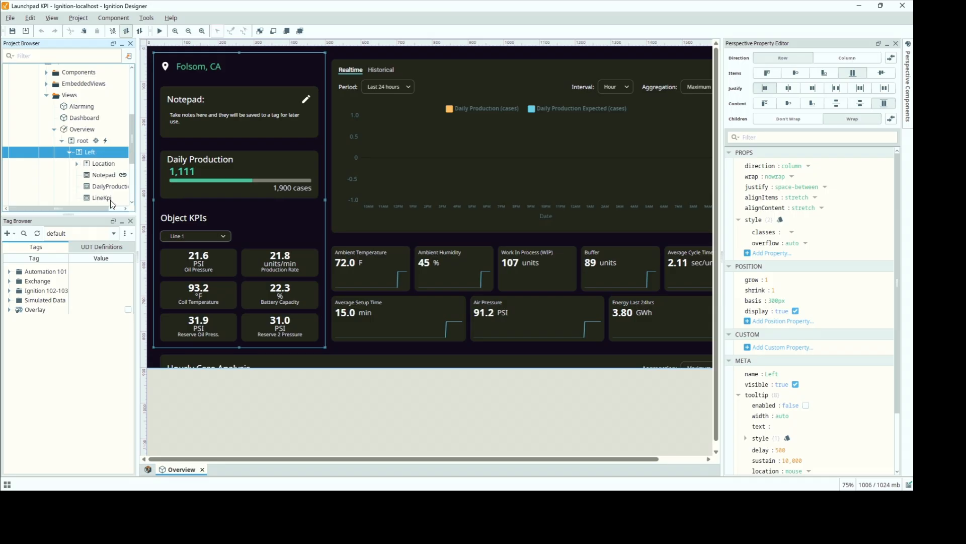
pyautogui.moveTo(140, 205); pyautogui.dragTo(178, 196)
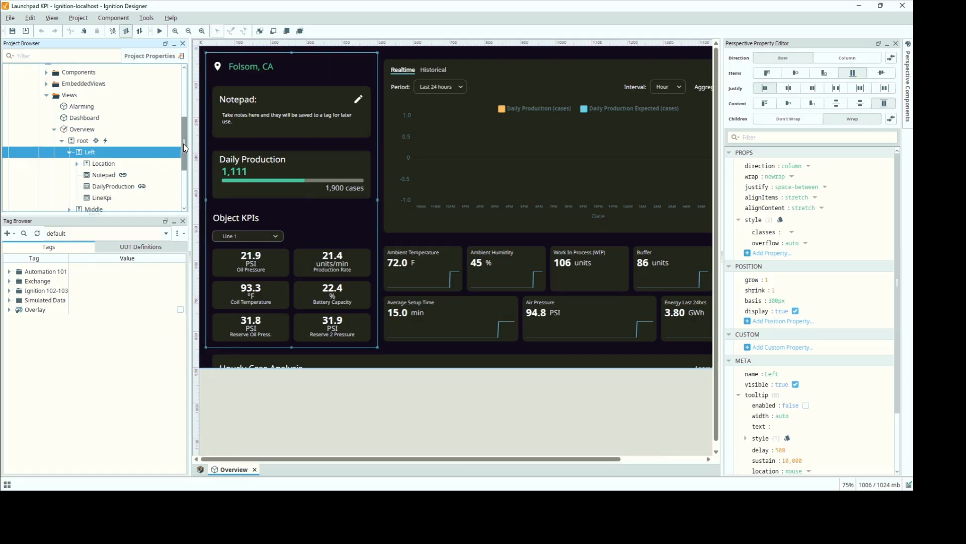
pyautogui.moveTo(184, 144); pyautogui.dragTo(185, 194)
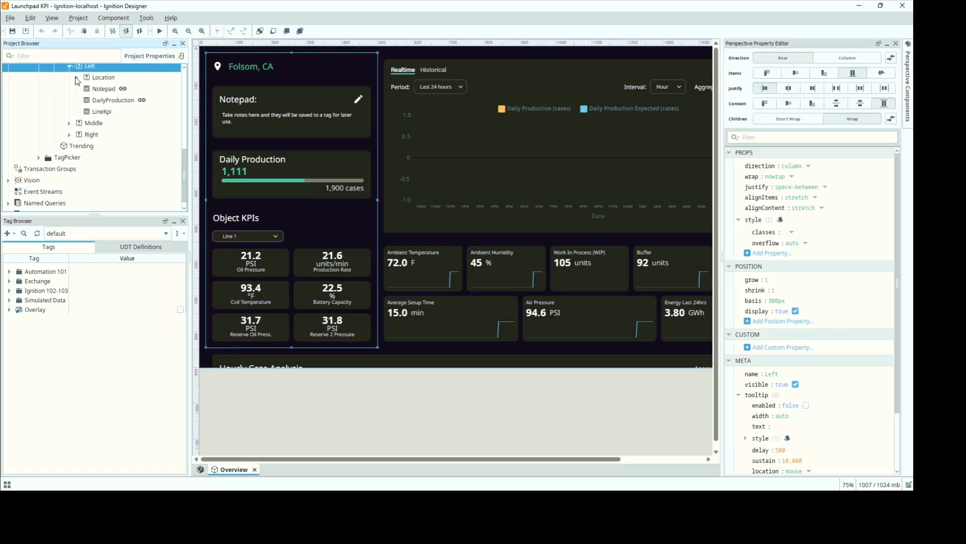
pyautogui.click(76, 78)
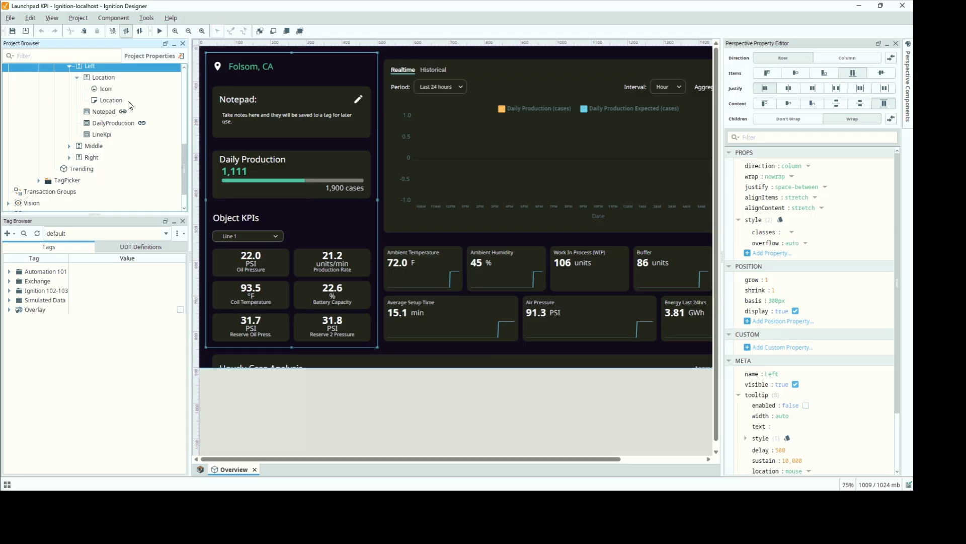
pyautogui.click(92, 114)
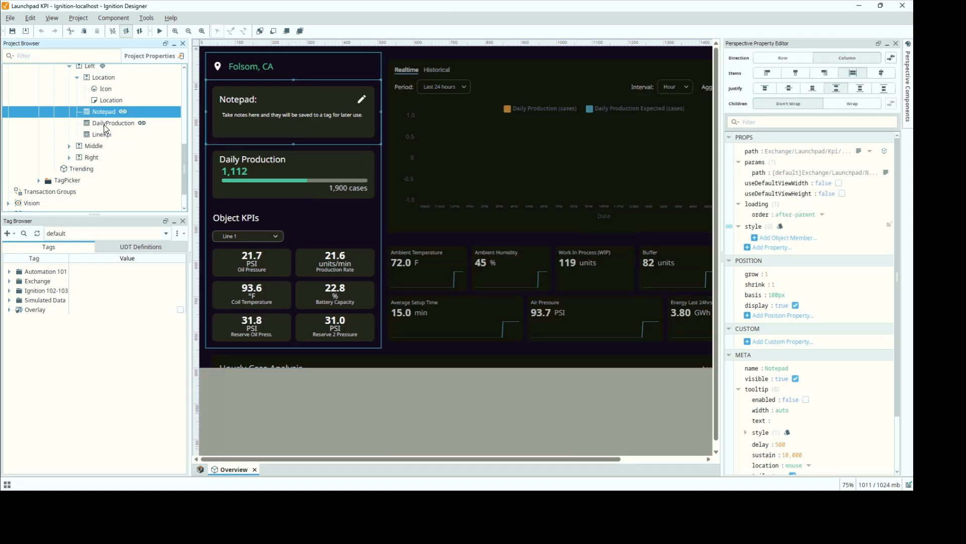
pyautogui.click(103, 124)
pyautogui.click(104, 134)
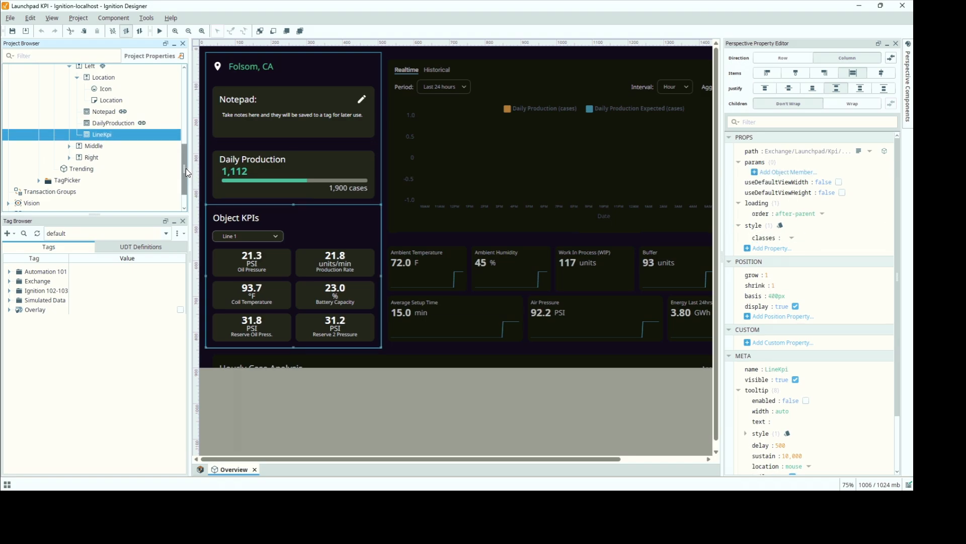
# Expand the Middle container, inspect its BarChart and FlexRepeater components, and view the full view path the FlexRepeater uses
pyautogui.moveTo(186, 168)
pyautogui.mouseDown()
pyautogui.moveTo(186, 142)
pyautogui.moveTo(185, 164)
pyautogui.mouseUp()
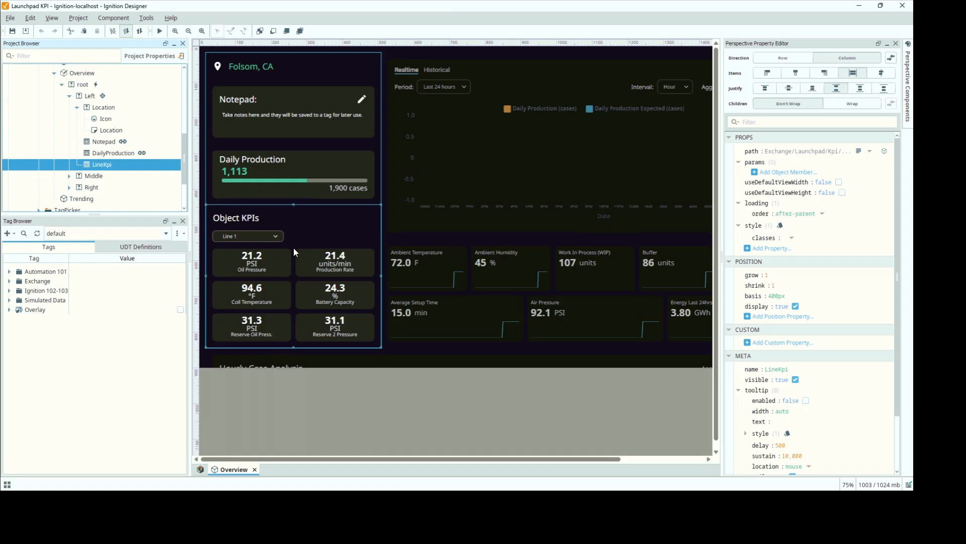
pyautogui.click(69, 176)
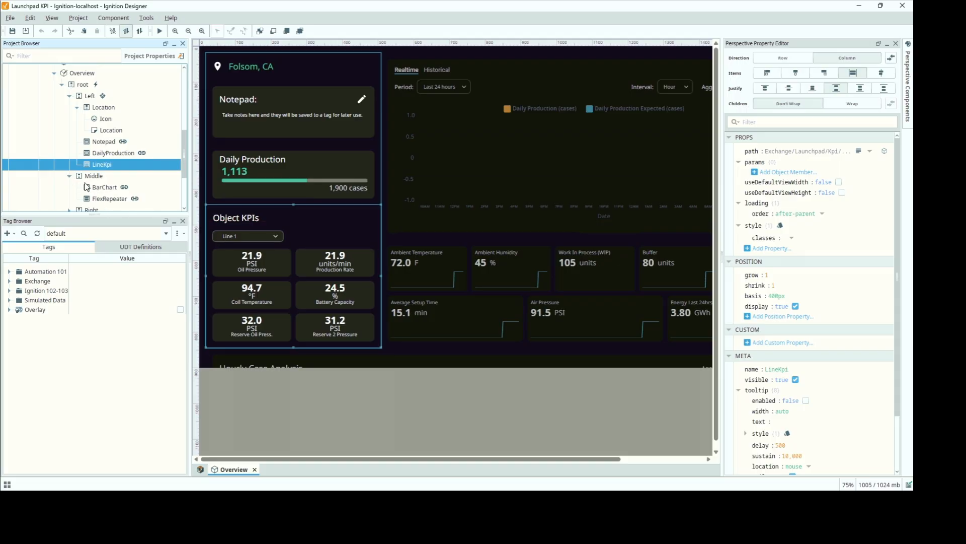
pyautogui.click(100, 188)
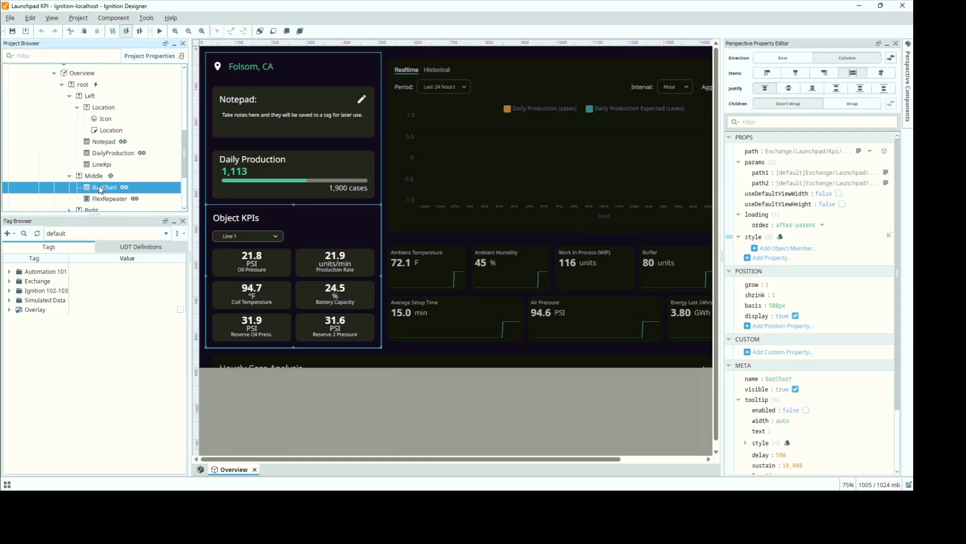
pyautogui.click(118, 203)
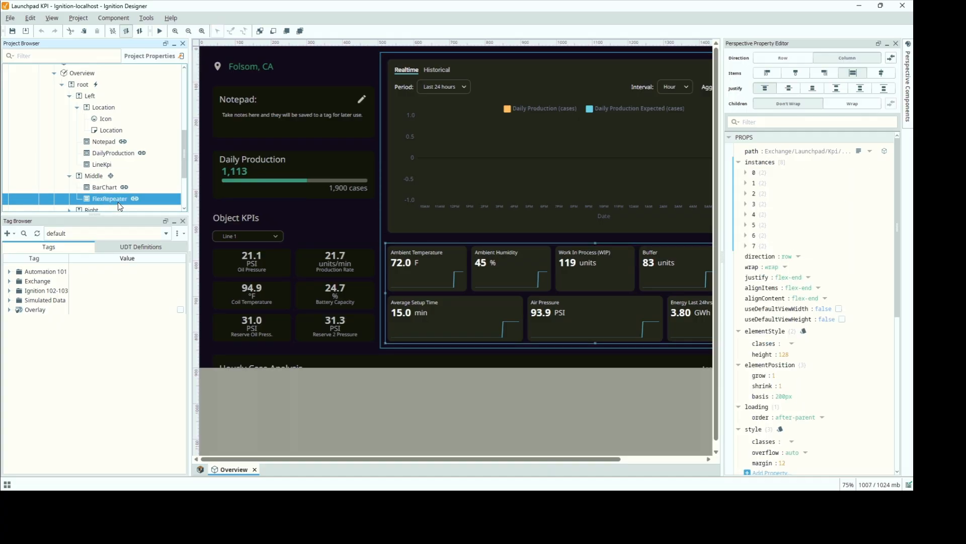
pyautogui.click(859, 151)
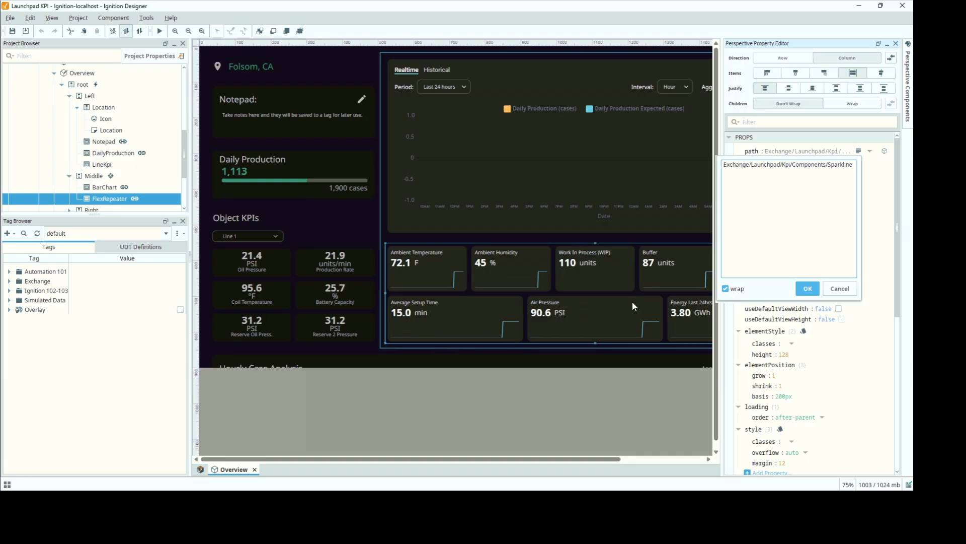
pyautogui.click(809, 289)
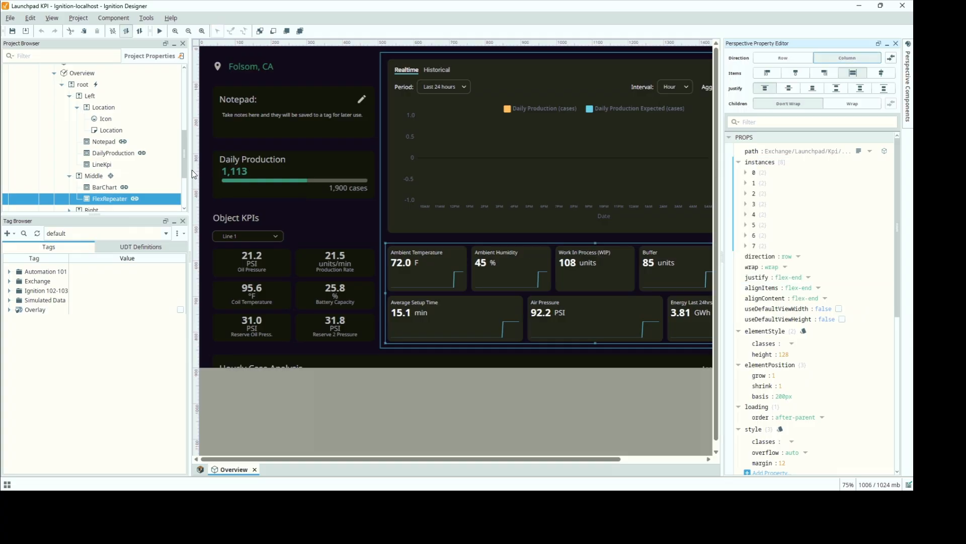
# Select the Overview view's root container and extend its design area downward to about 1100 px high
pyautogui.scroll(-2, 185, 173)
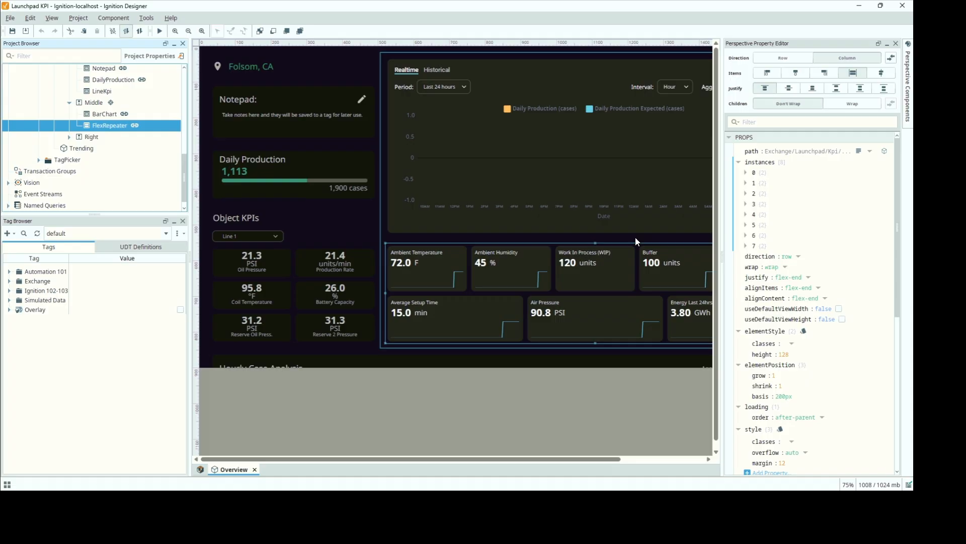
pyautogui.scroll(-1, 635, 237)
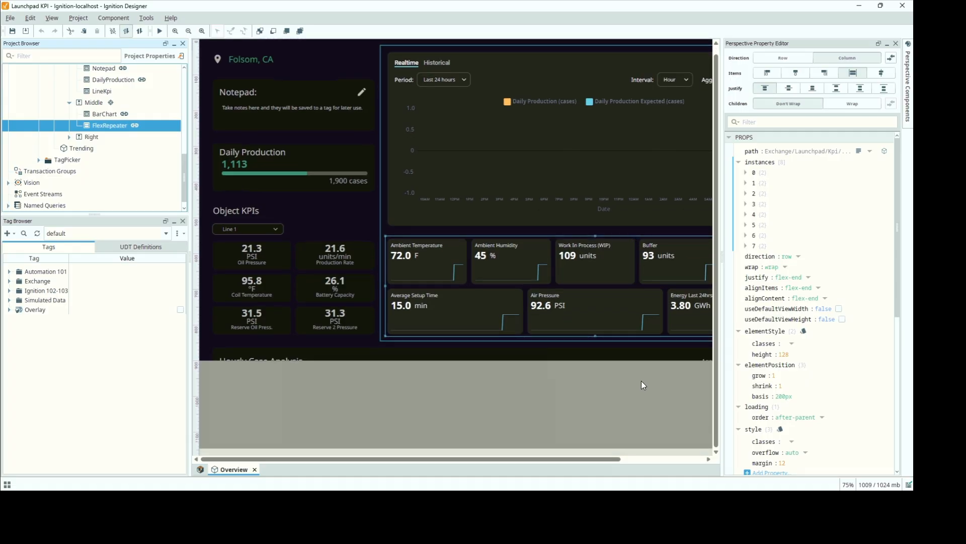
pyautogui.scroll(1, 641, 380)
pyautogui.scroll(2, 134, 146)
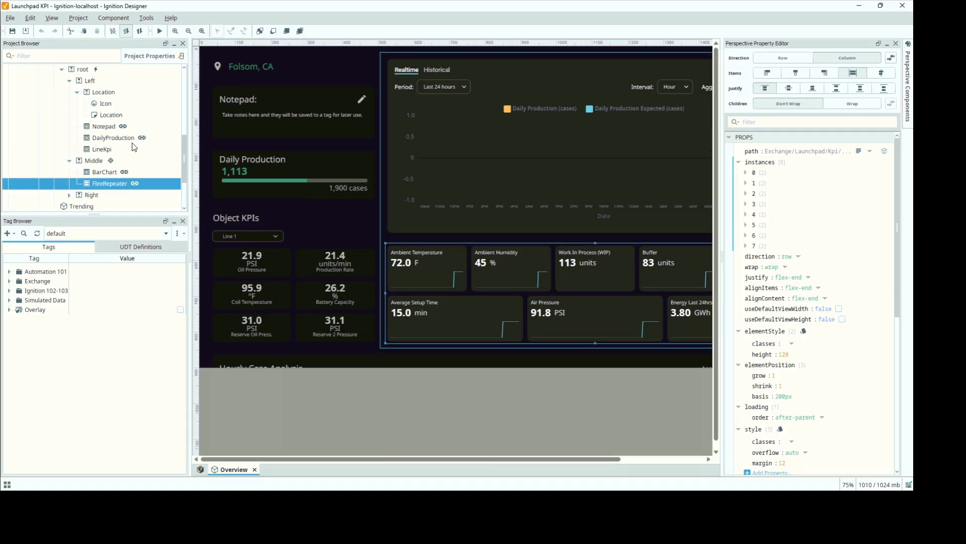
pyautogui.scroll(3, 115, 141)
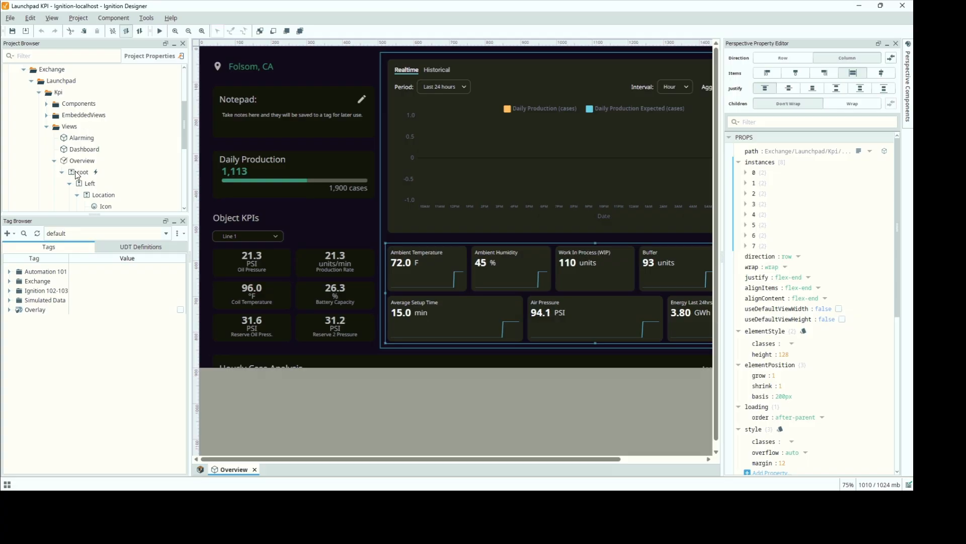
pyautogui.click(77, 172)
pyautogui.moveTo(508, 368); pyautogui.dragTo(505, 446)
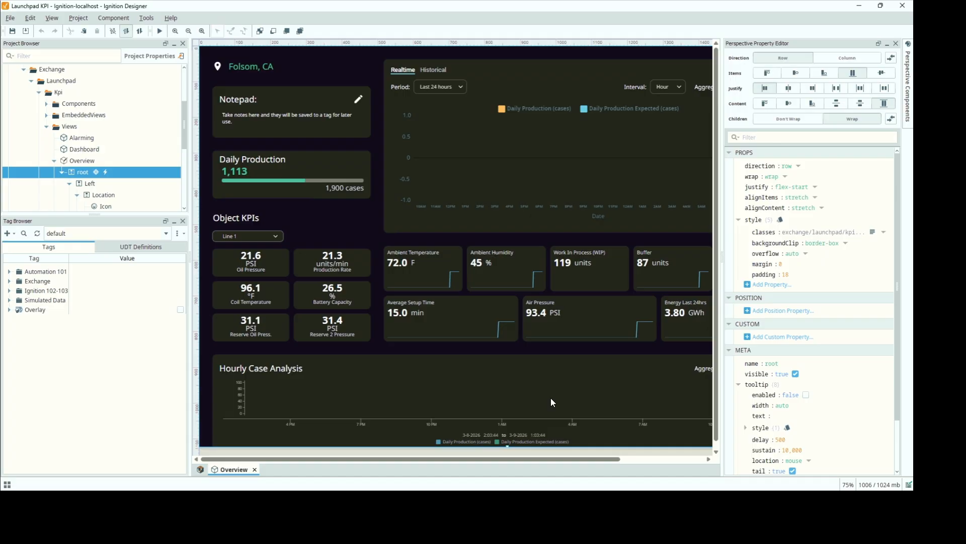
pyautogui.scroll(-3, 551, 397)
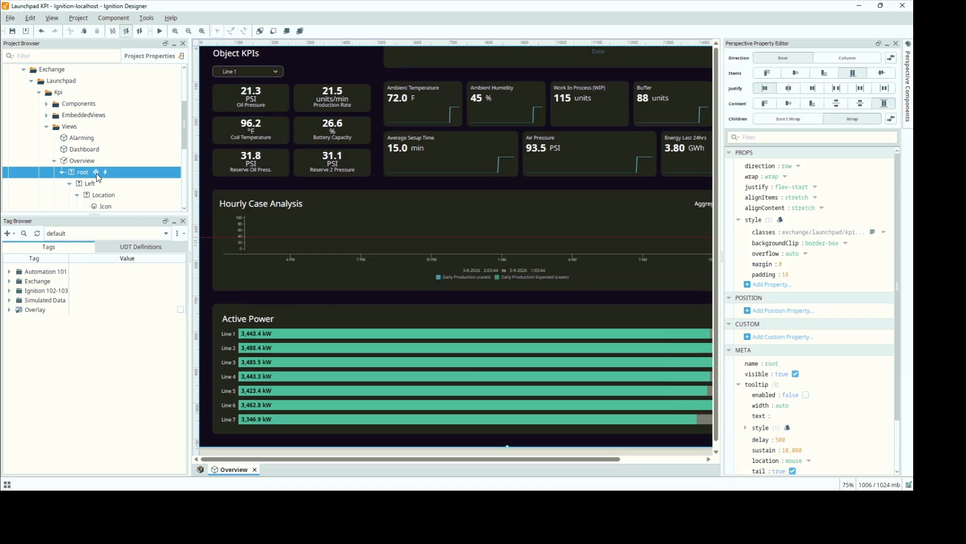
# Expand the Right container and inspect the areas and properties of its LineChart and ProgressKpi embedded views
pyautogui.scroll(-5, 97, 177)
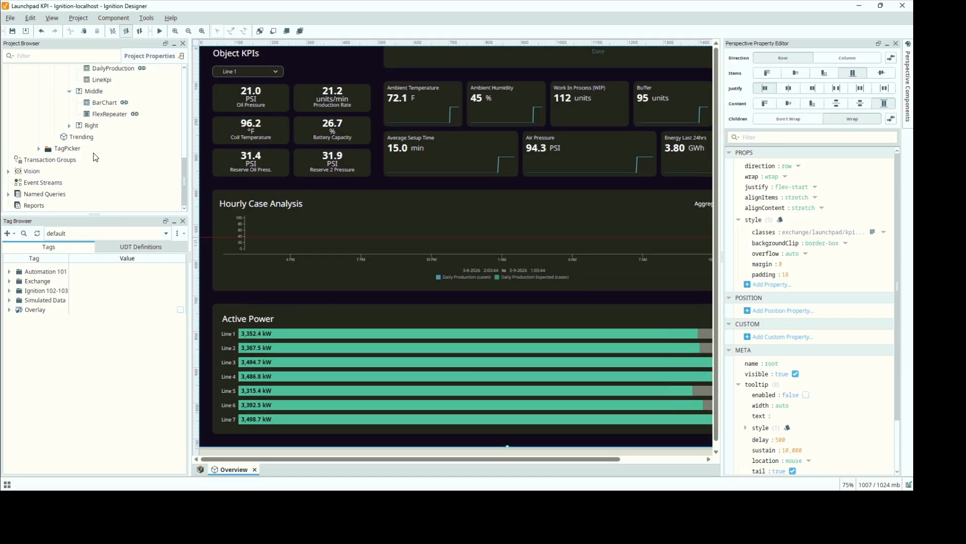
pyautogui.click(70, 125)
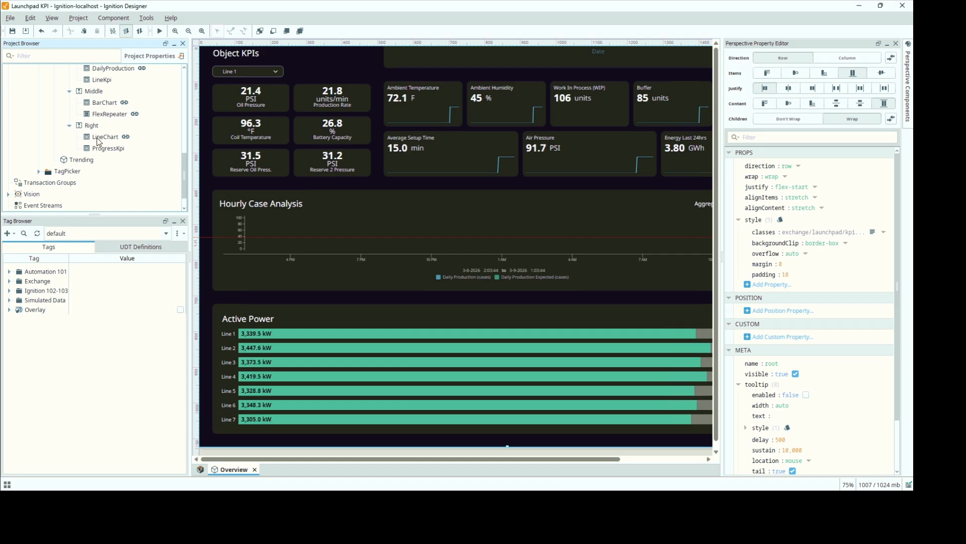
pyautogui.click(96, 137)
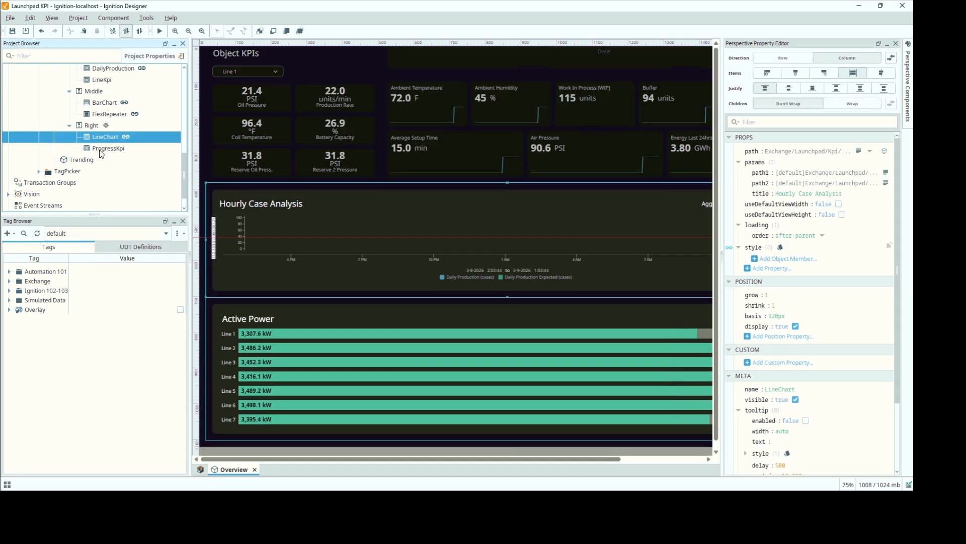
pyautogui.click(100, 150)
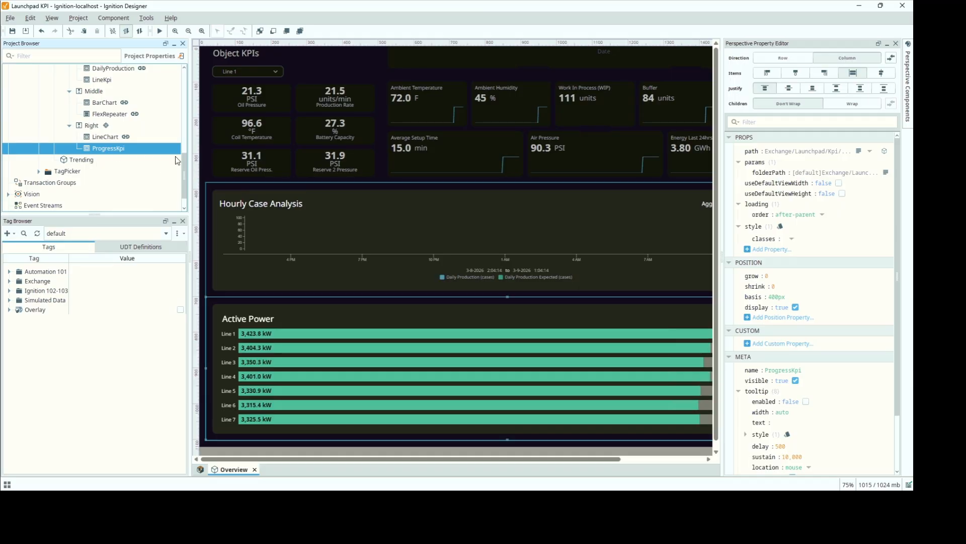
# Open the Dashboard view from the Views folder and examine the areas of its root container, Header and Dashboard components
pyautogui.moveTo(180, 178); pyautogui.dragTo(179, 135)
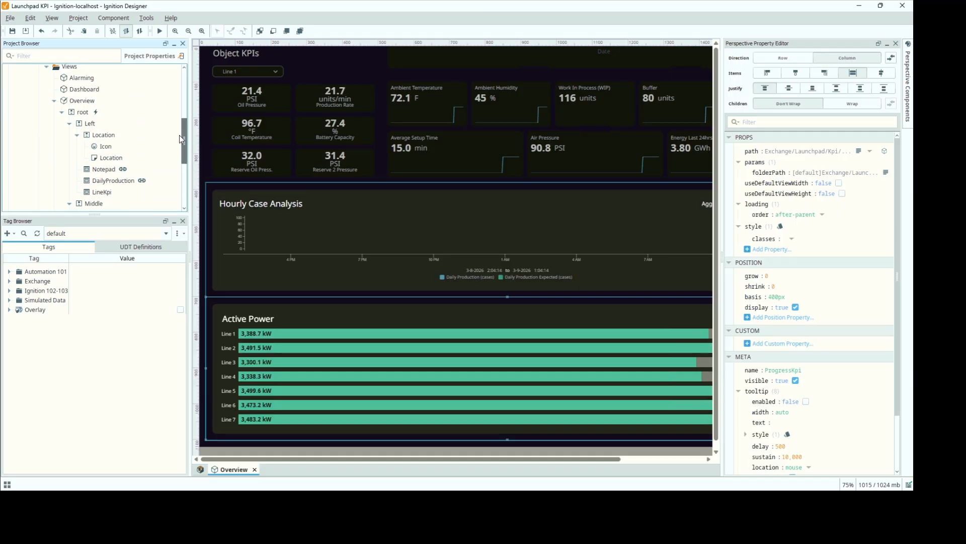
pyautogui.doubleClick(68, 121)
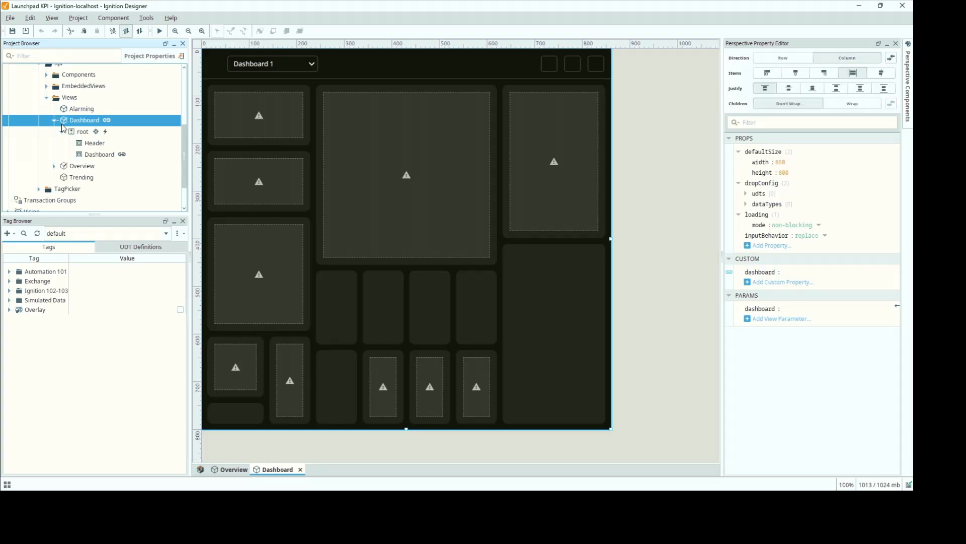
pyautogui.click(98, 145)
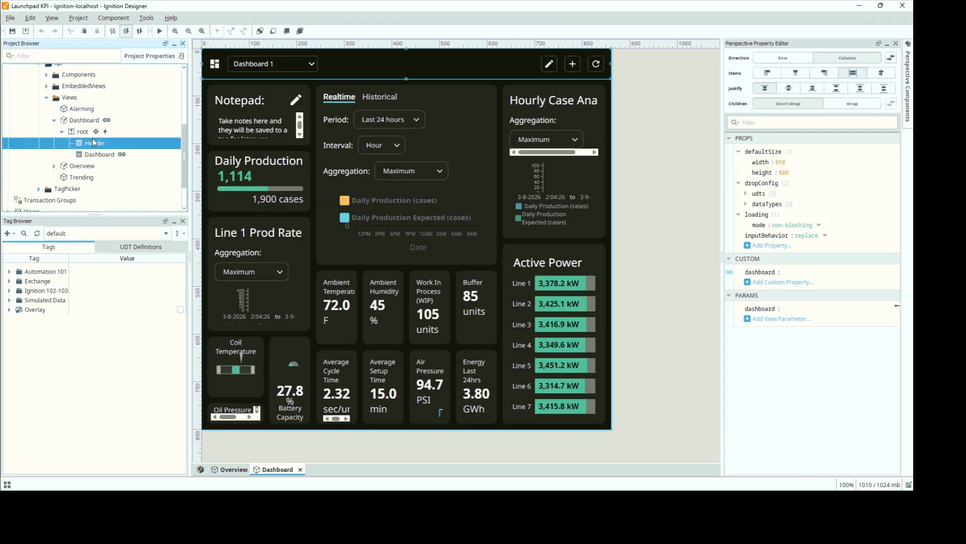
pyautogui.click(79, 133)
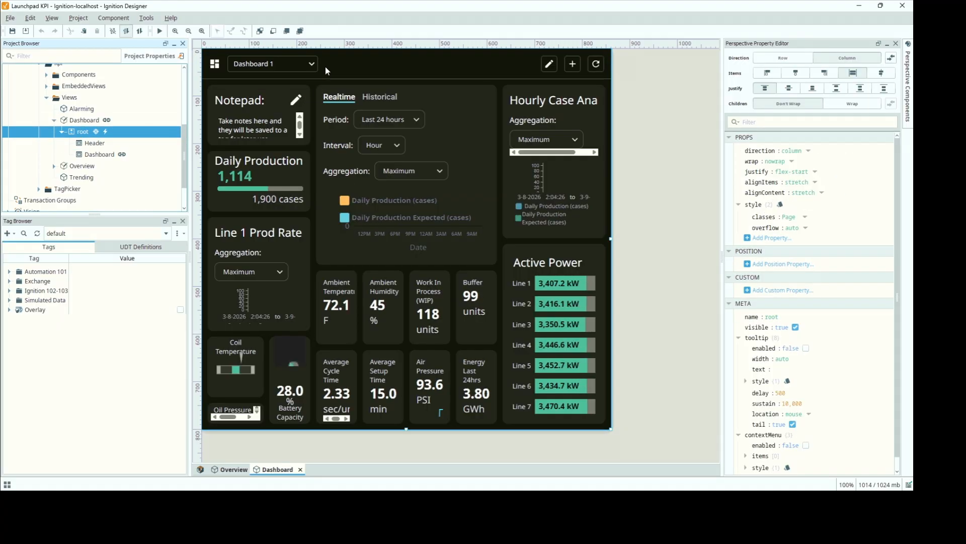
pyautogui.click(461, 73)
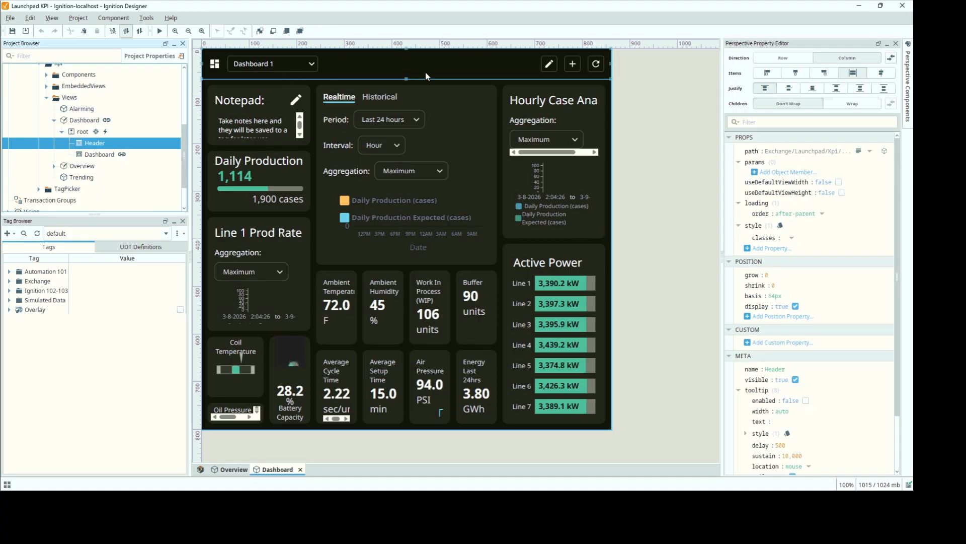
pyautogui.click(104, 154)
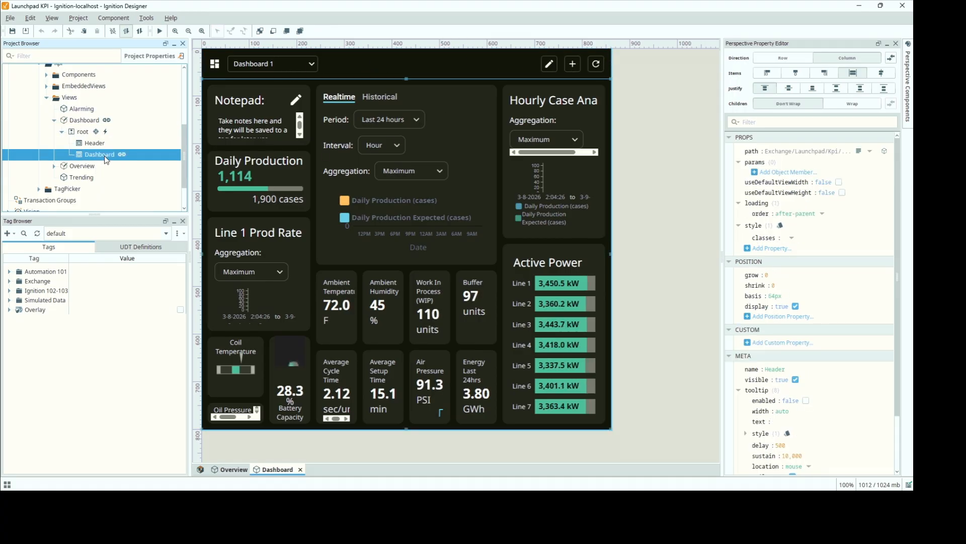
# Open the Trending and Alarming views and examine the properties of their PowerChart and AlarmStatusTable components
pyautogui.doubleClick(81, 178)
pyautogui.click(60, 147)
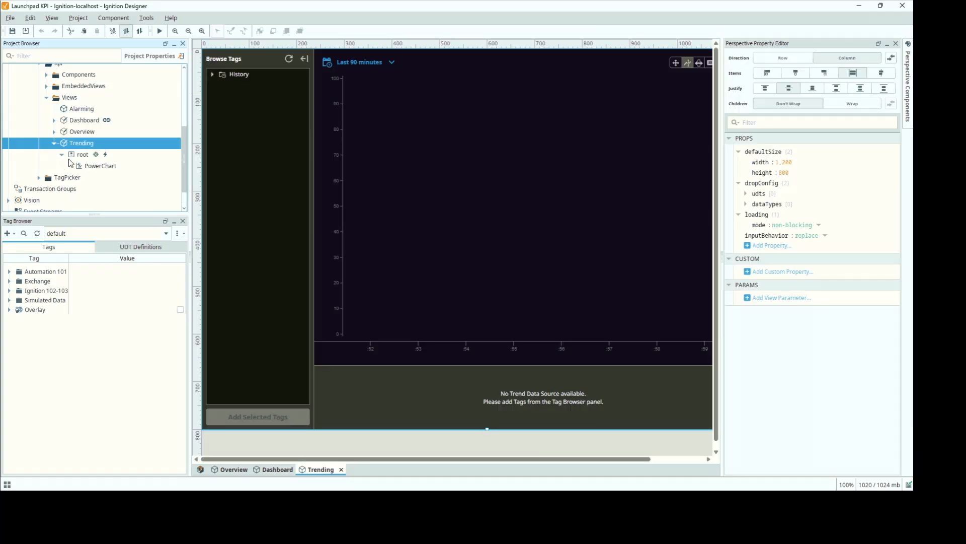
pyautogui.click(79, 167)
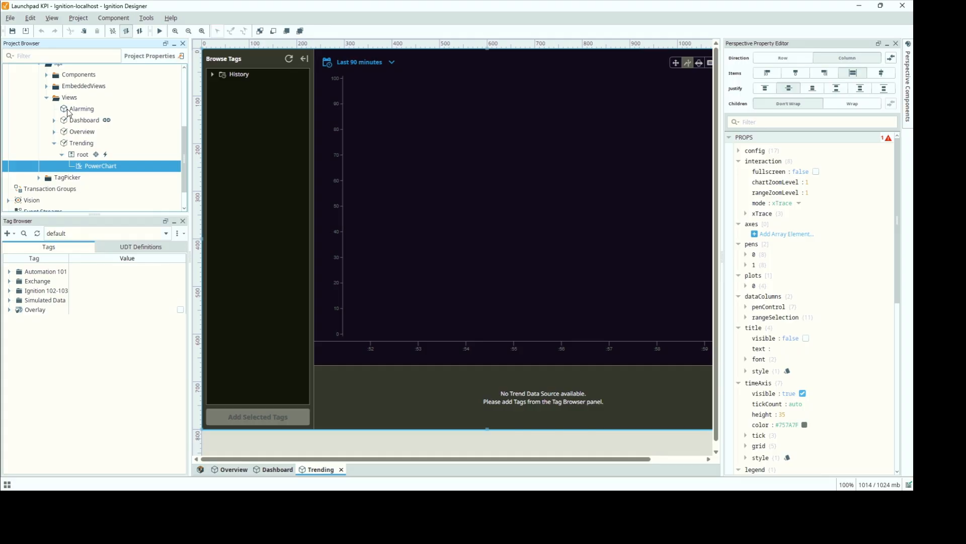
pyautogui.click(71, 109)
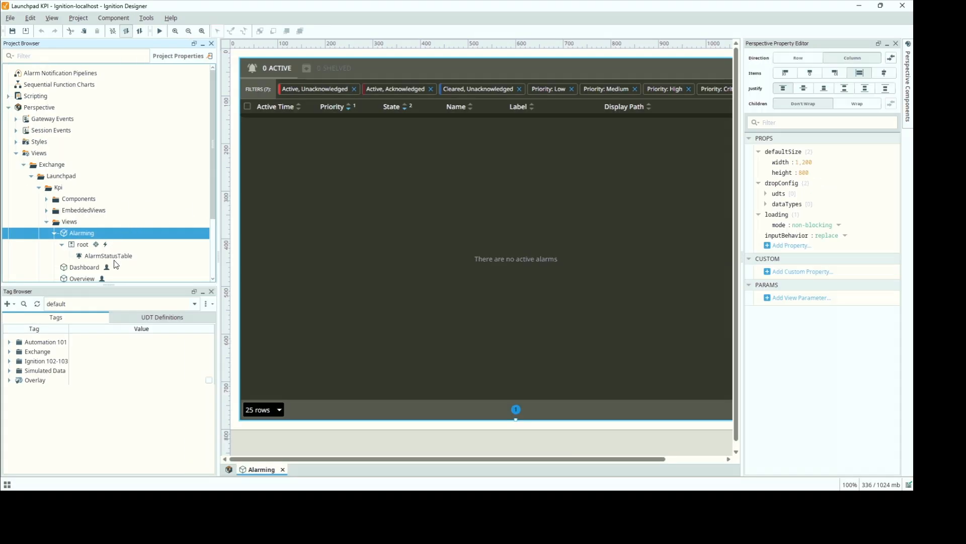
pyautogui.click(110, 256)
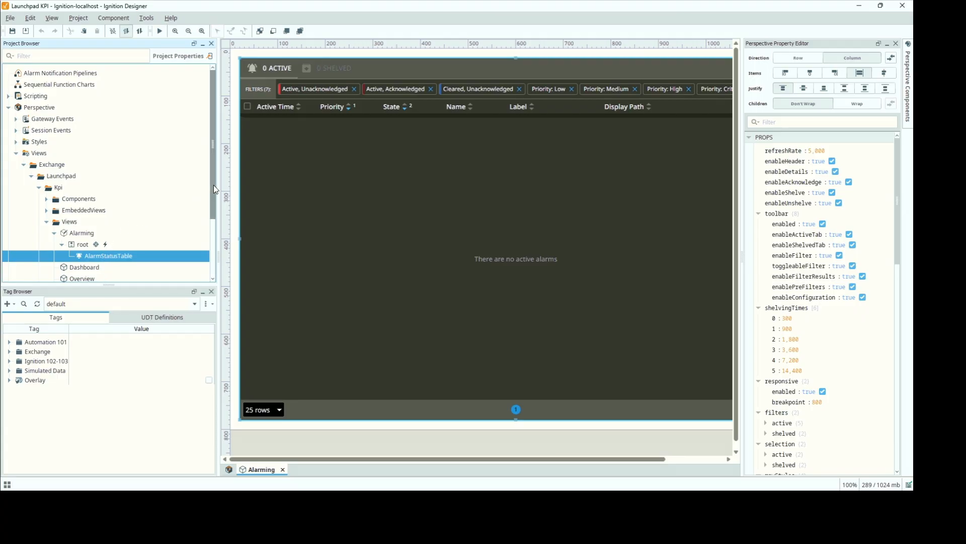
# Open the Header view from the EmbeddedViews folder and expand its Small container to show the components inside
pyautogui.click(47, 211)
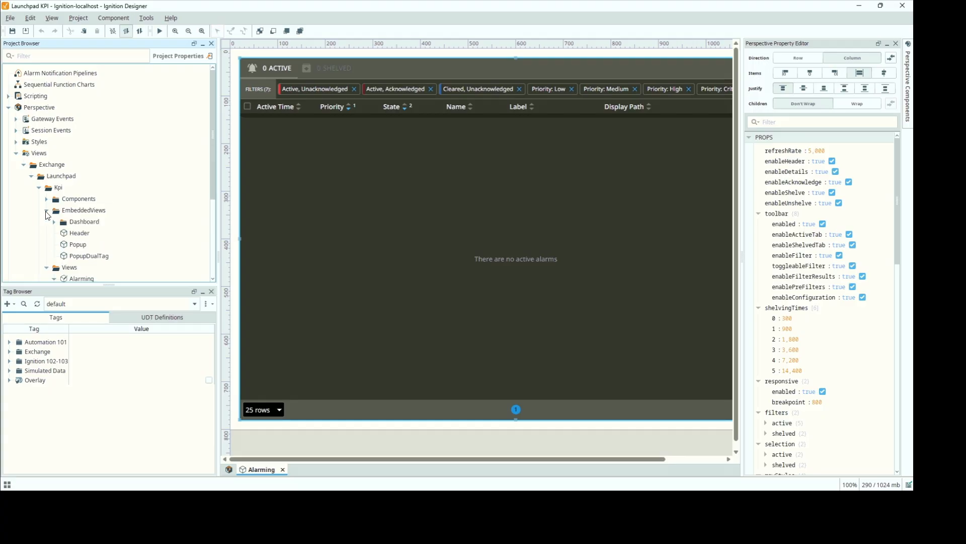
pyautogui.moveTo(210, 163); pyautogui.dragTo(210, 178)
pyautogui.doubleClick(75, 215)
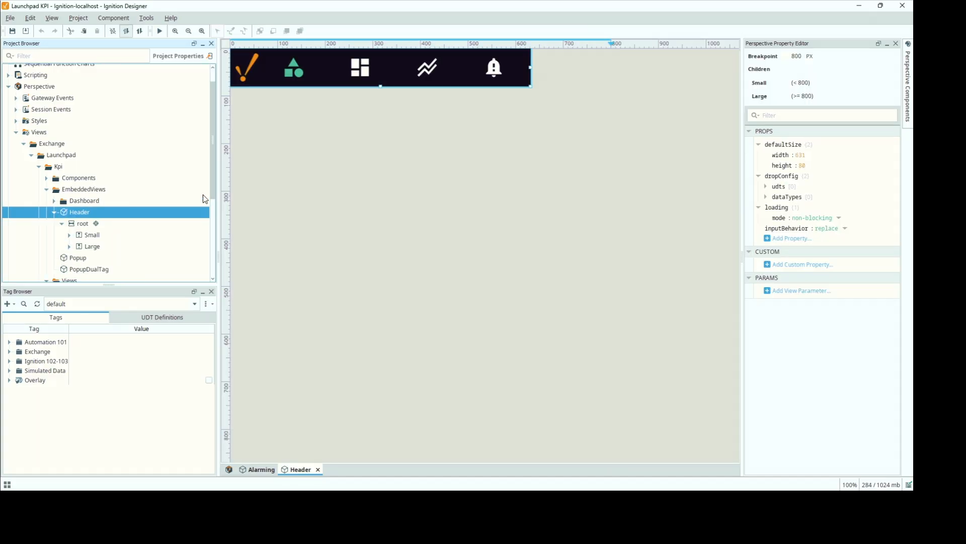
pyautogui.click(70, 235)
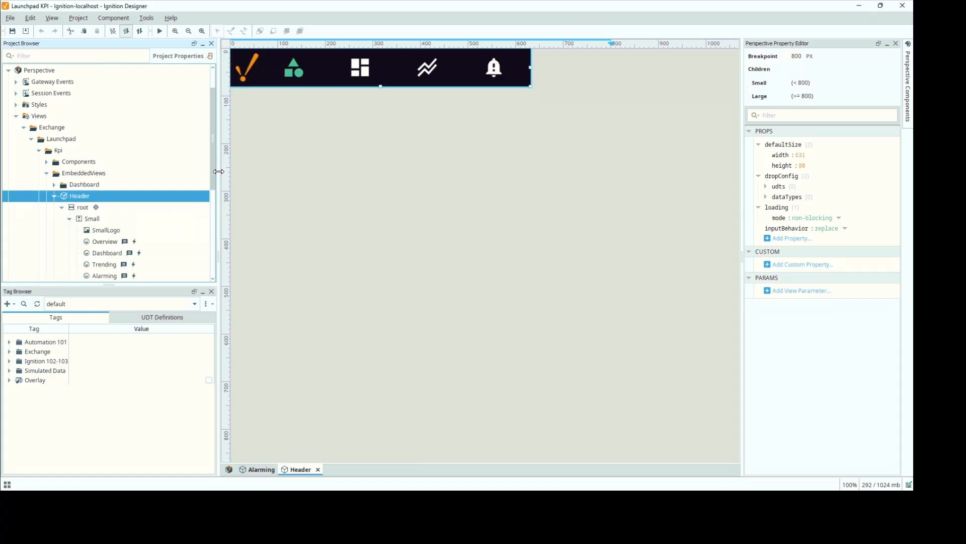
# Expand the Header view's Large container and examine the logo, label and navigation components inside it
pyautogui.moveTo(214, 172); pyautogui.dragTo(213, 196)
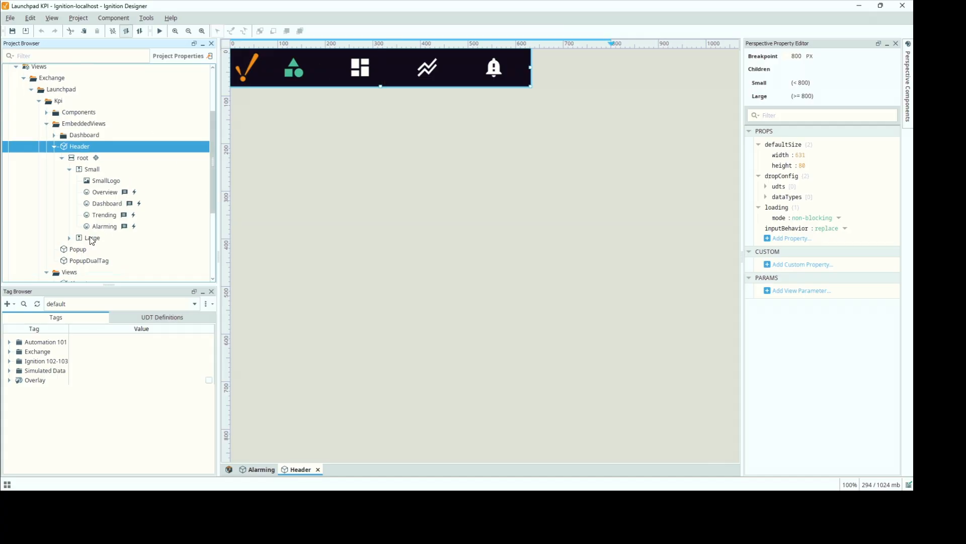
pyautogui.click(72, 239)
pyautogui.click(72, 239)
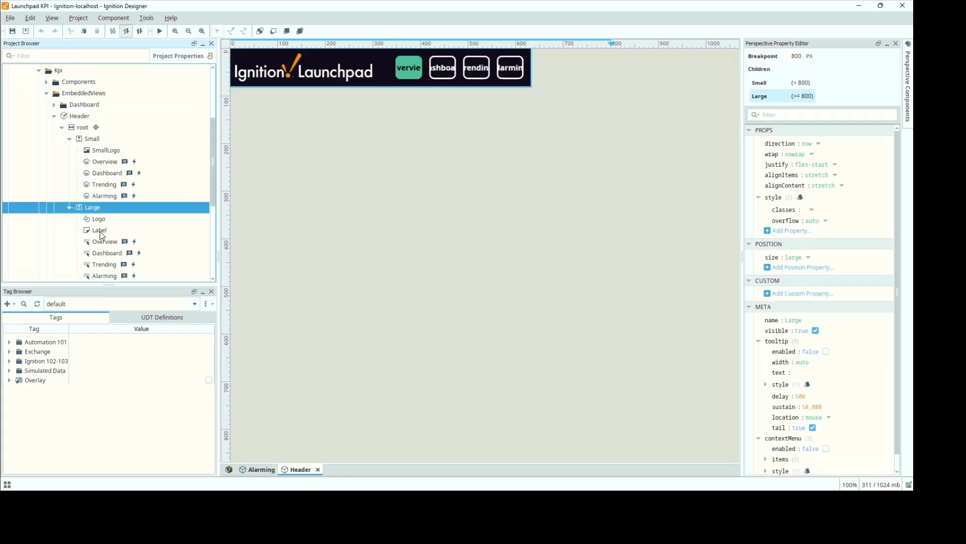
pyautogui.moveTo(211, 173); pyautogui.dragTo(215, 206)
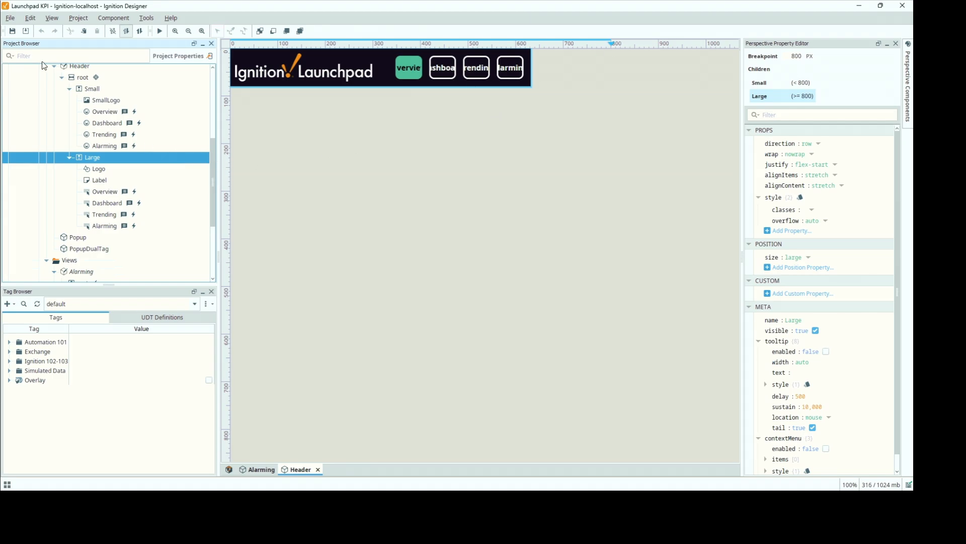
# Collapse the Header view and open the Popup and PopupDualTag embedded views to examine their components and parameters
pyautogui.click(55, 67)
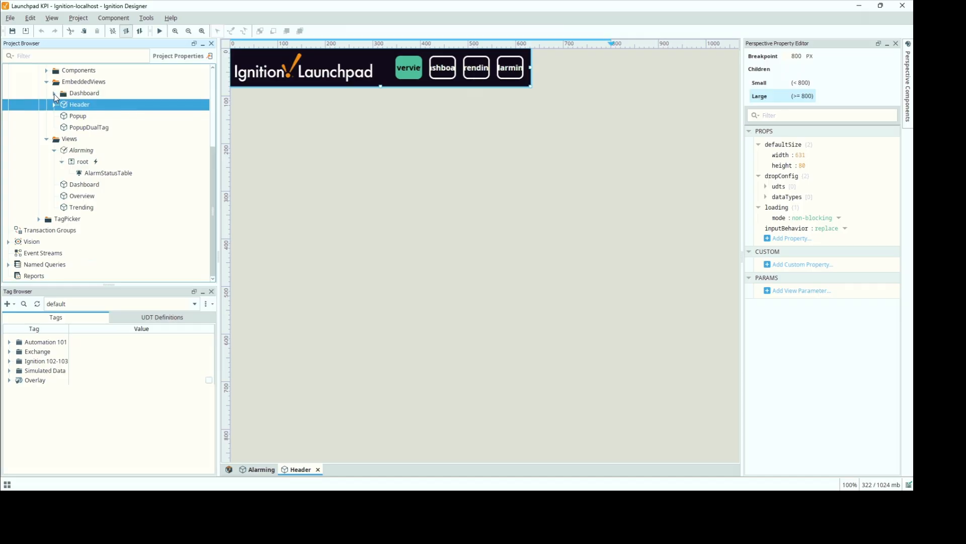
pyautogui.doubleClick(71, 122)
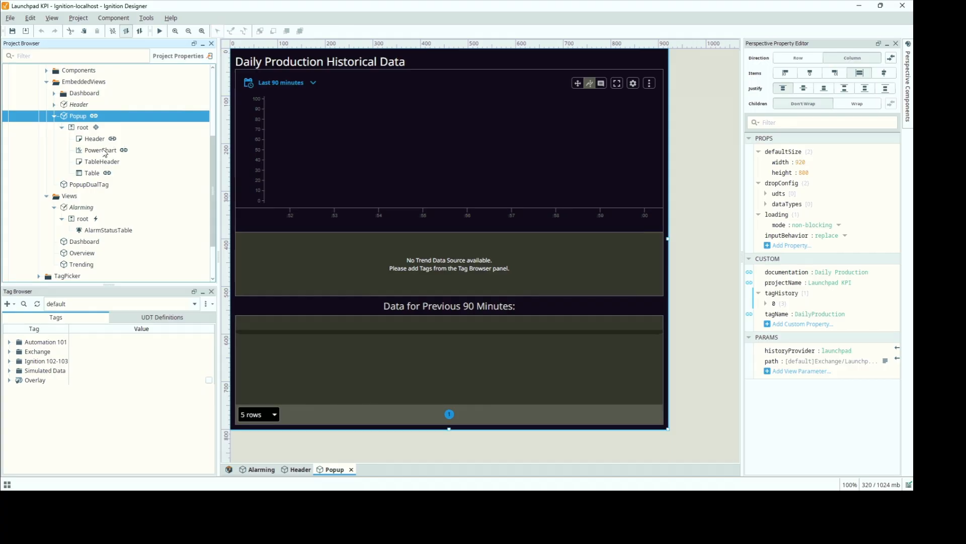
pyautogui.doubleClick(82, 186)
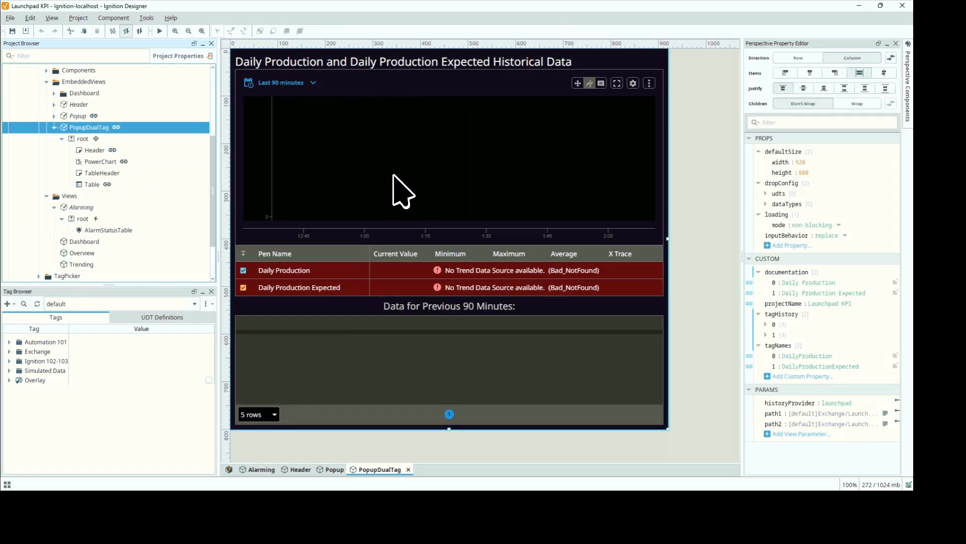
# Open the Title, Header and Dashboard Component views from the embedded Dashboard folder and inspect the Dashboard component's properties
pyautogui.click(54, 93)
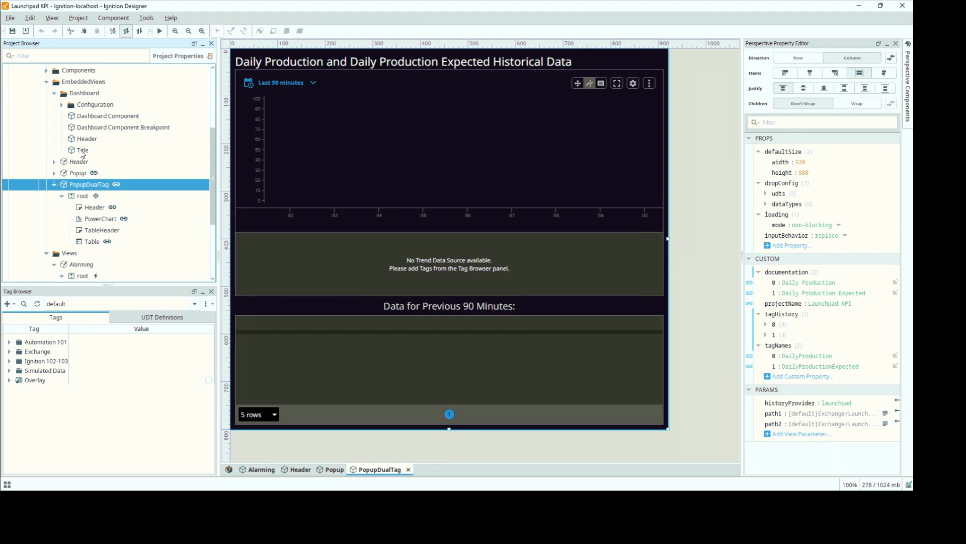
pyautogui.doubleClick(88, 151)
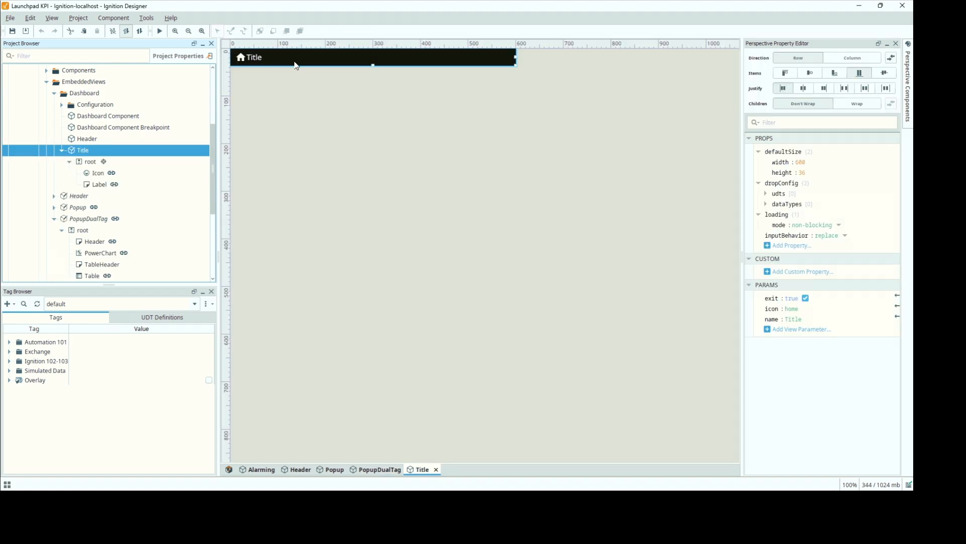
pyautogui.doubleClick(81, 143)
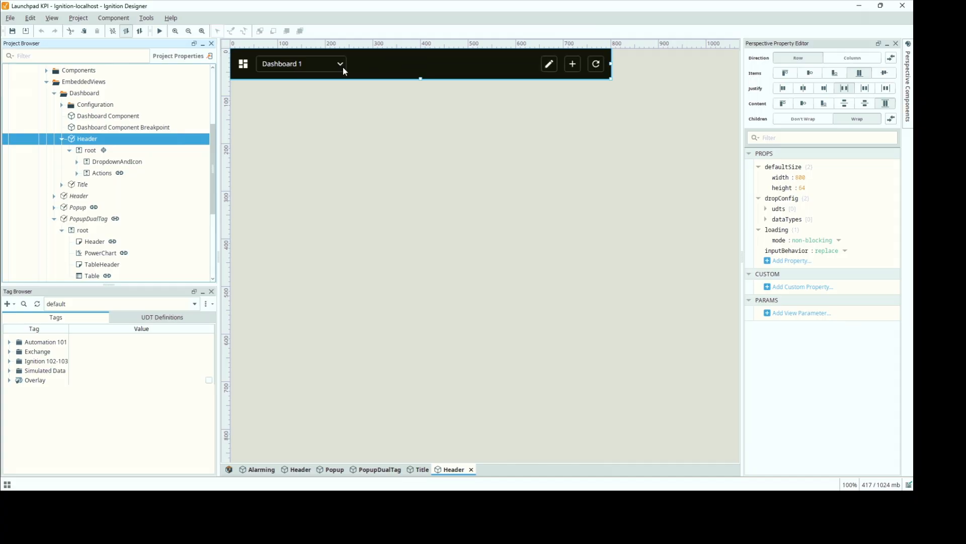
pyautogui.doubleClick(125, 117)
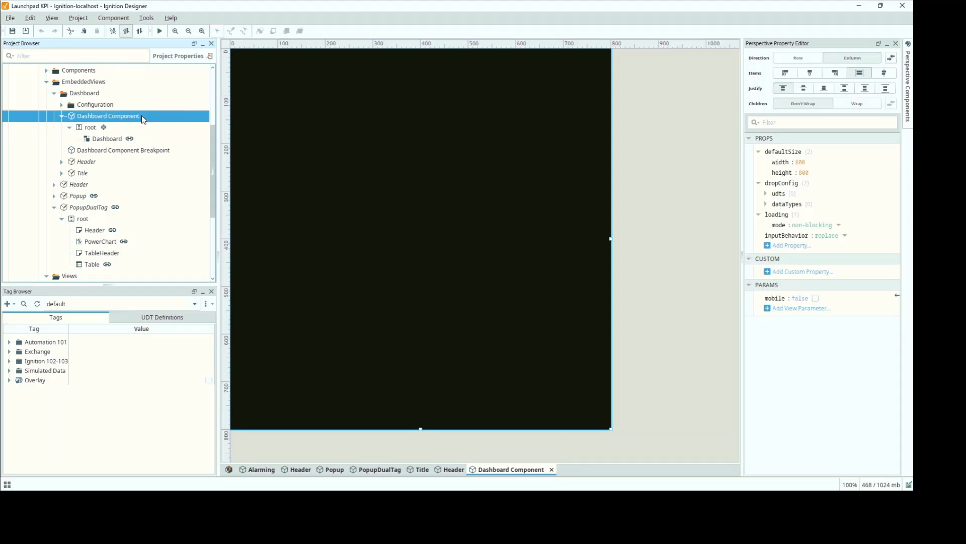
pyautogui.click(95, 138)
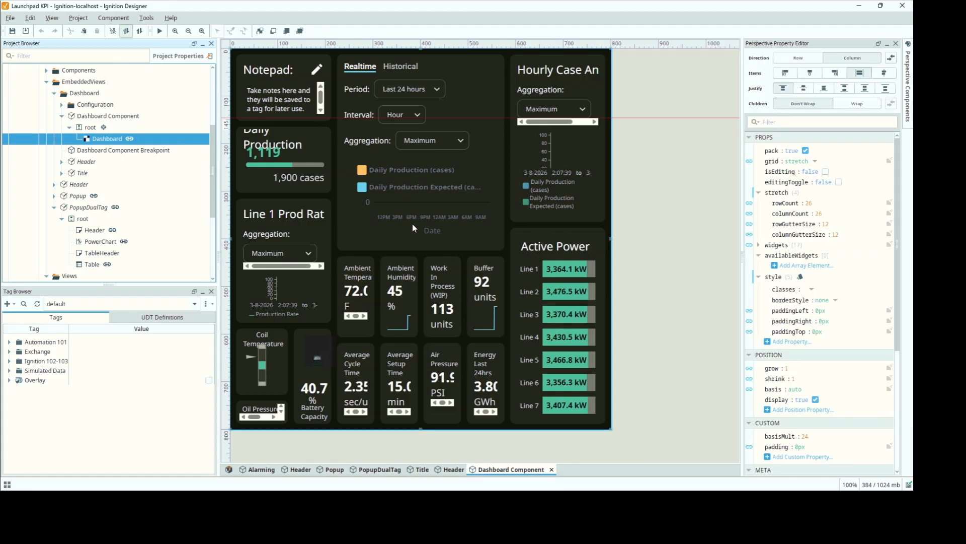
# Open the Dashboard Component Breakpoint view, select its Large and Small embedded views, and preview the Small layout
pyautogui.doubleClick(97, 151)
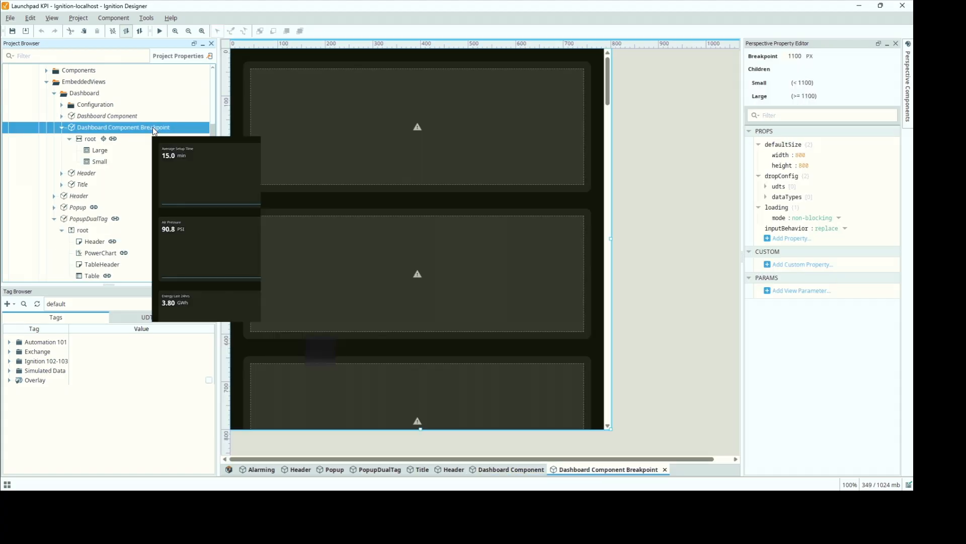
pyautogui.click(97, 151)
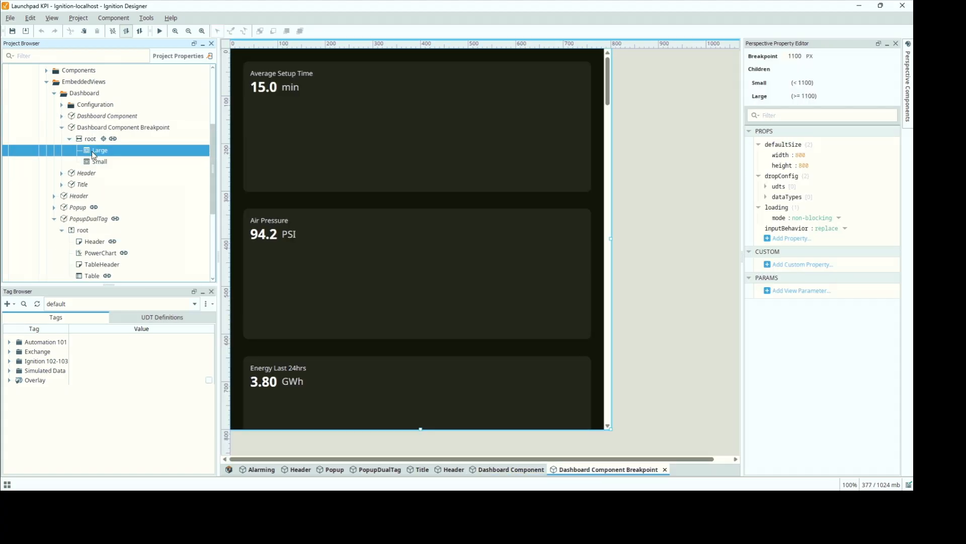
pyautogui.click(95, 163)
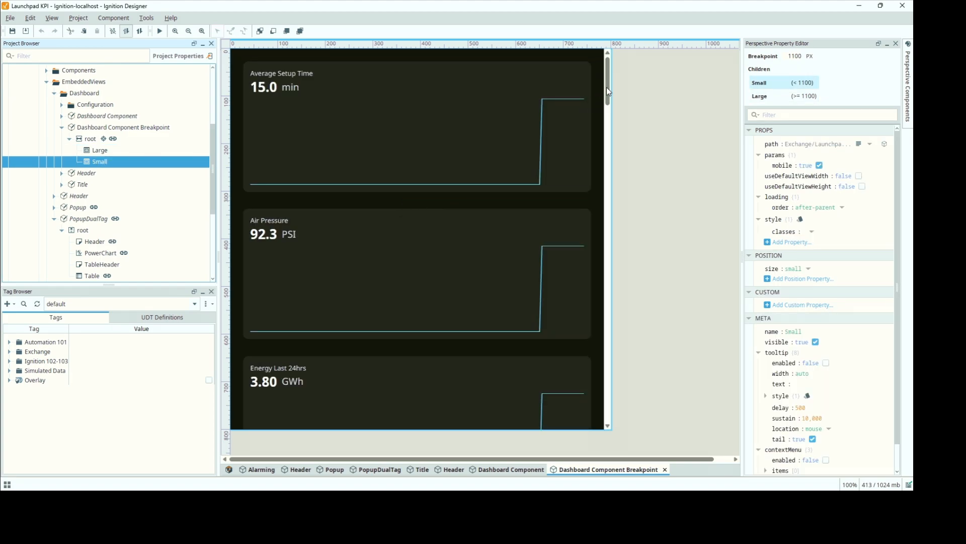
pyautogui.click(162, 35)
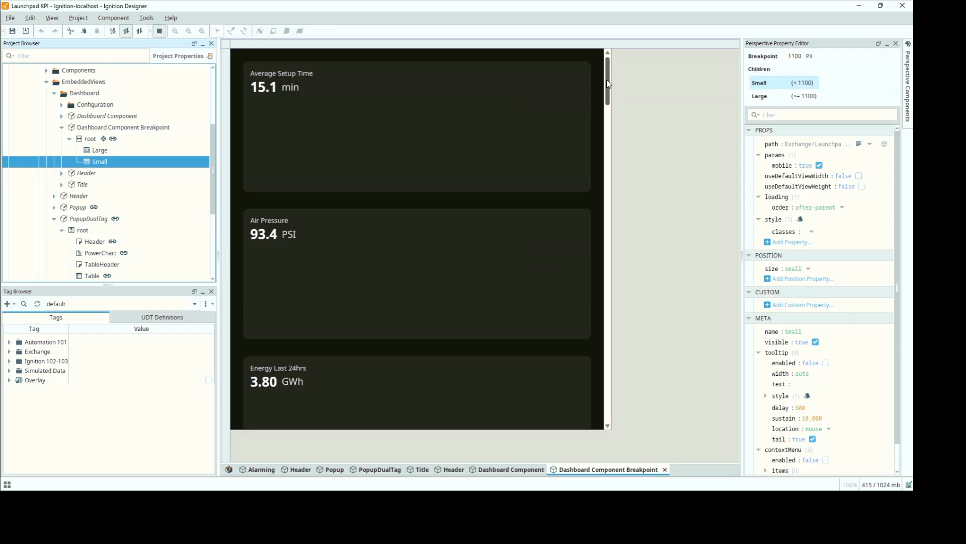
pyautogui.moveTo(608, 86); pyautogui.dragTo(594, 53)
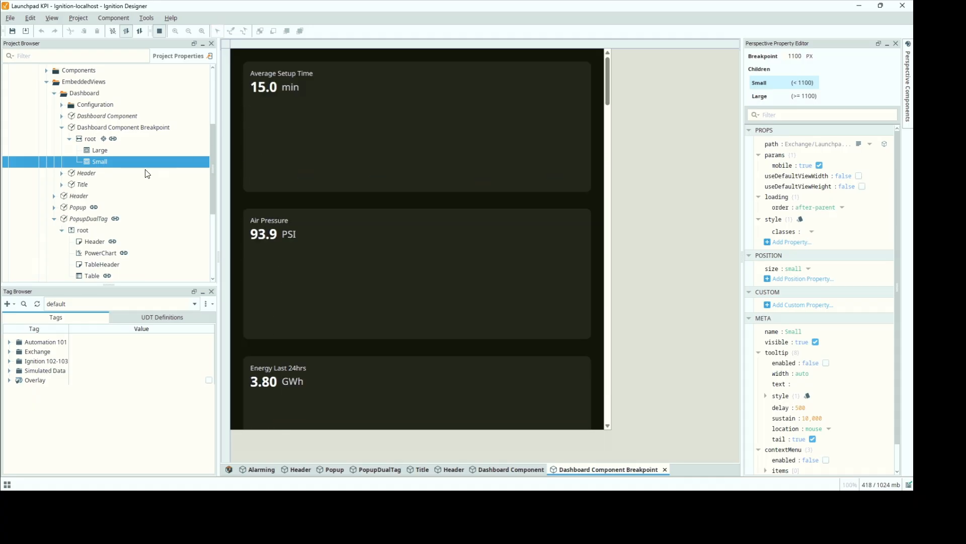
# Inspect the Large embedded view's properties and switch the breakpoint container between its Large and Small children
pyautogui.click(102, 149)
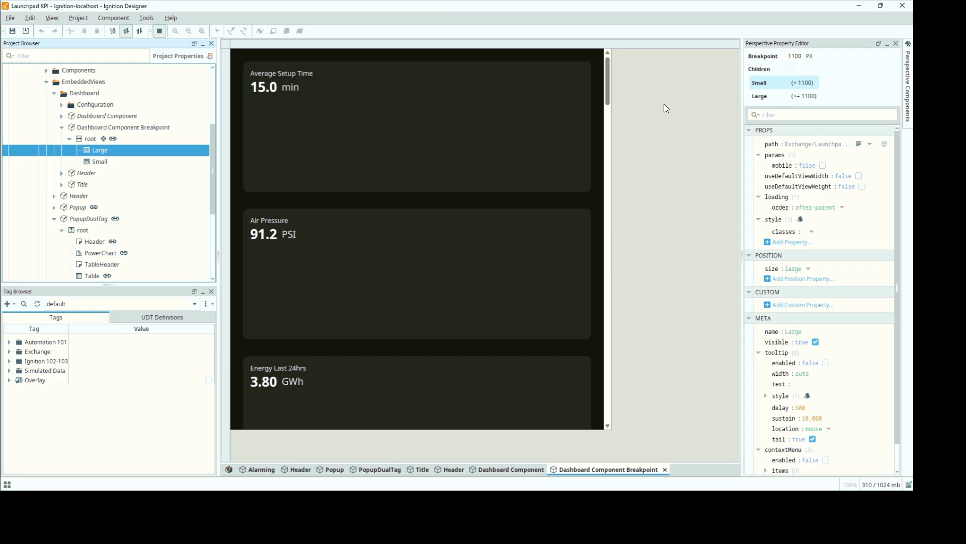
pyautogui.click(757, 96)
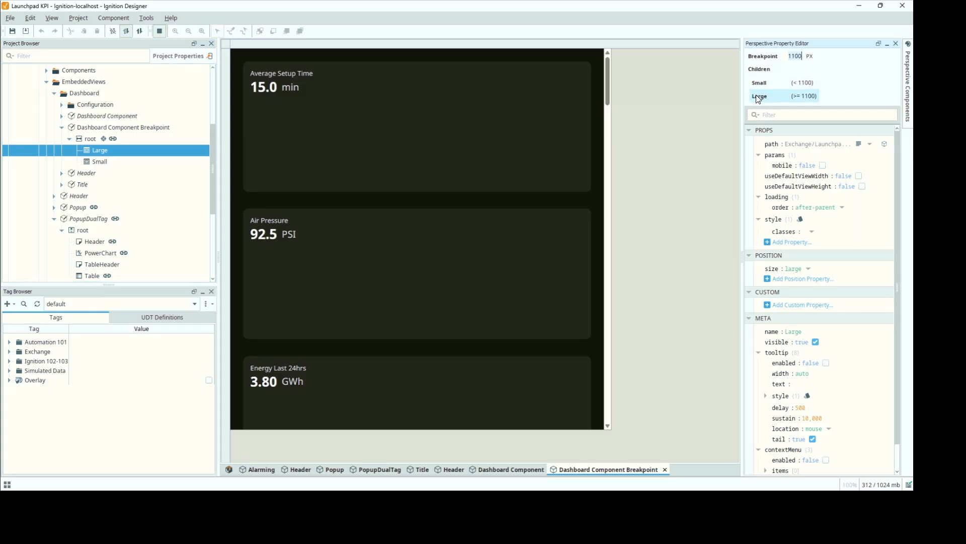
pyautogui.click(758, 83)
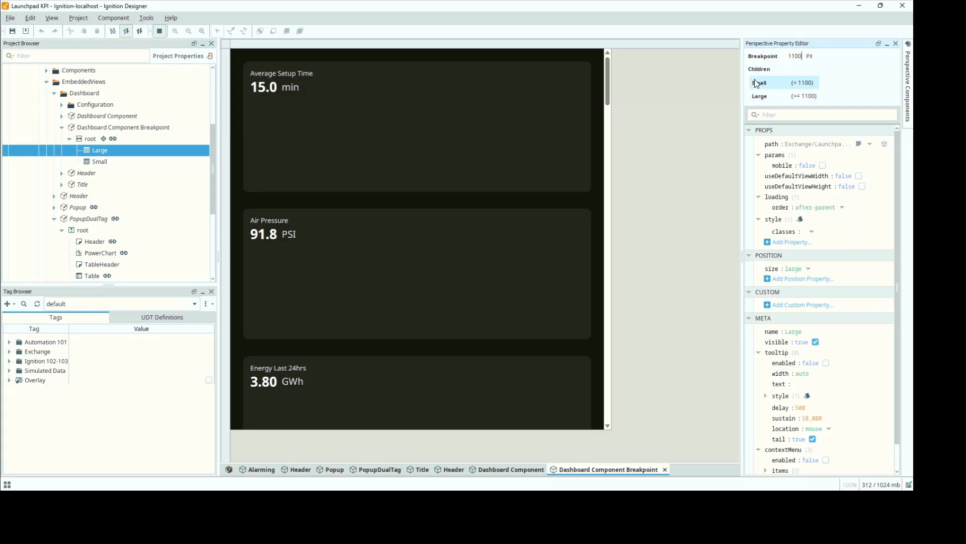
pyautogui.click(89, 141)
pyautogui.click(92, 152)
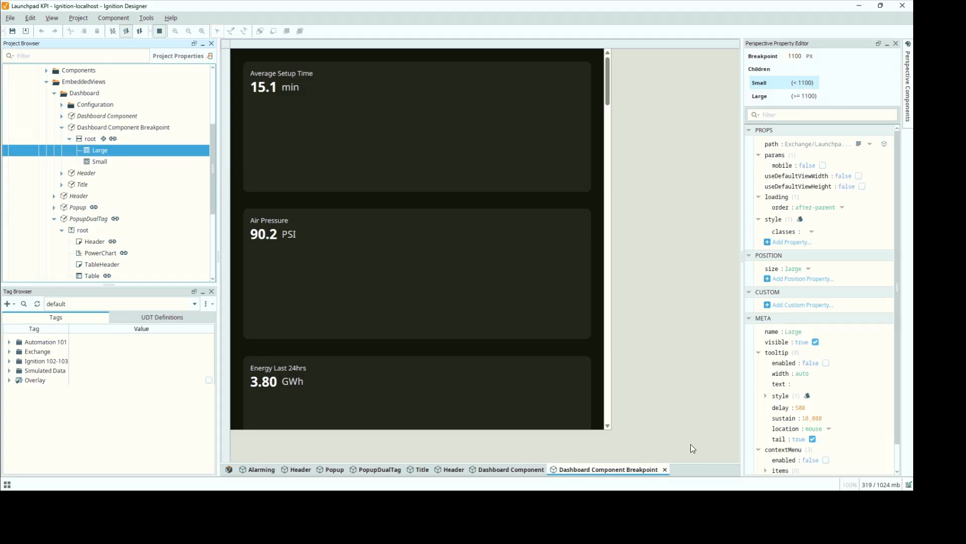
# Close and reopen the Dashboard Component Breakpoint view, and examine the layout and properties of its Large embedded view
pyautogui.click(665, 469)
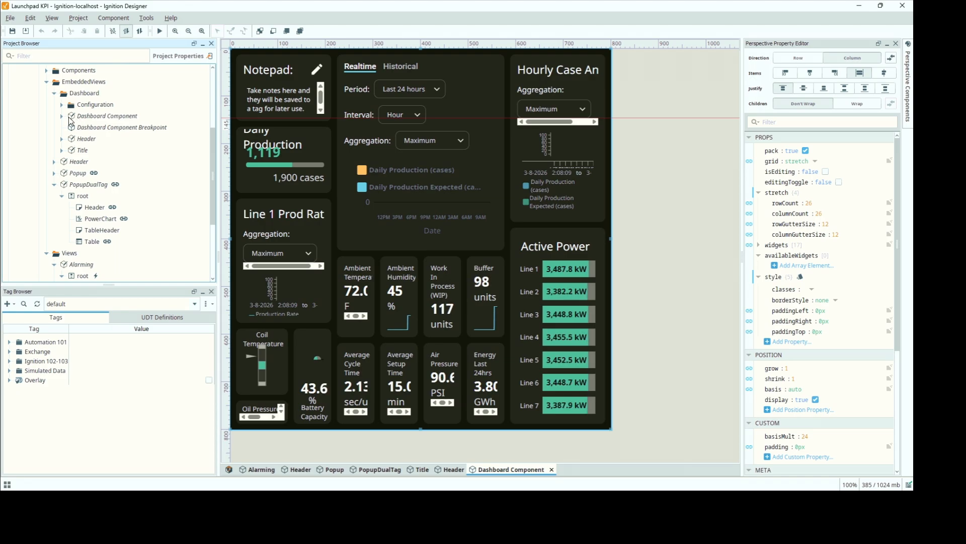
pyautogui.doubleClick(71, 119)
pyautogui.click(70, 127)
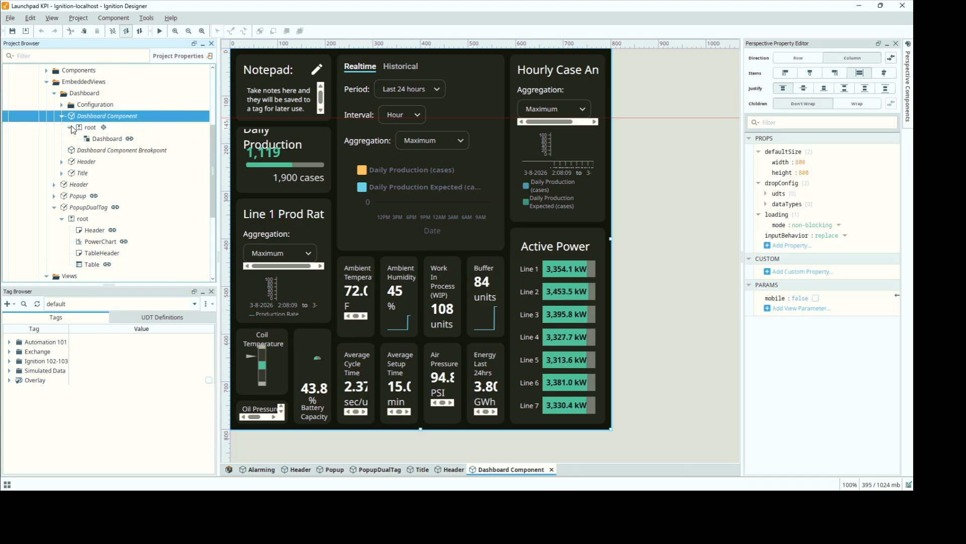
pyautogui.doubleClick(84, 151)
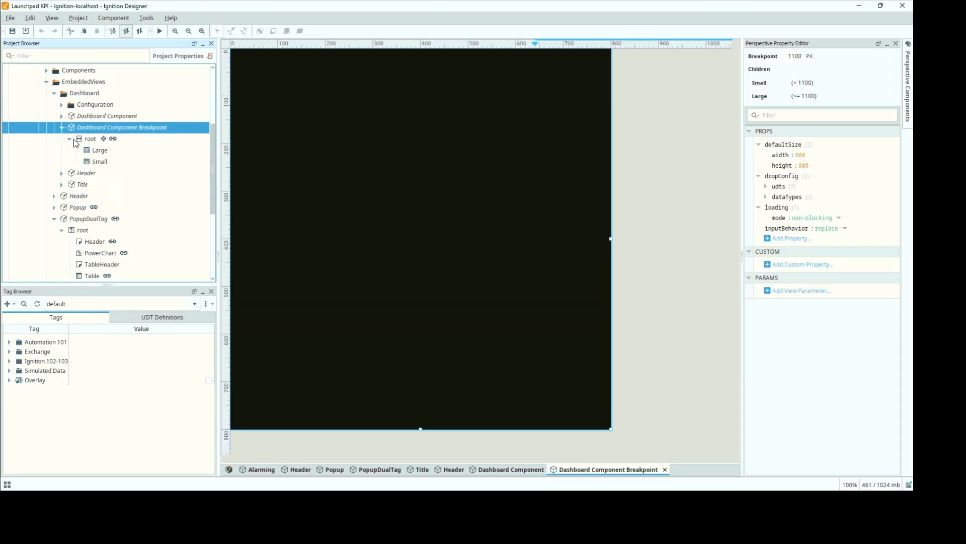
pyautogui.click(91, 150)
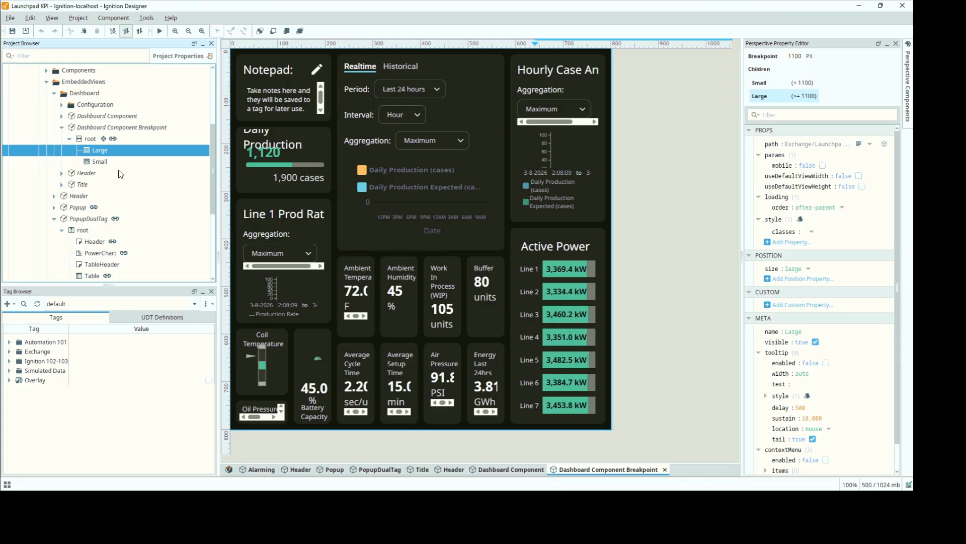
# Open the Widgets and Widget Edit views from the Configuration folder, examining the properties of the Dashboard component inside Widgets
pyautogui.click(62, 106)
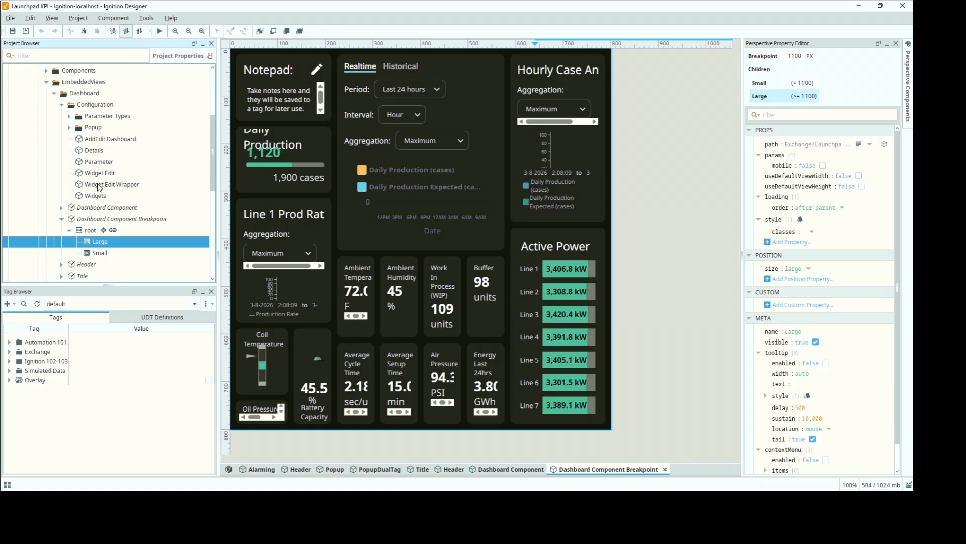
pyautogui.moveTo(98, 196)
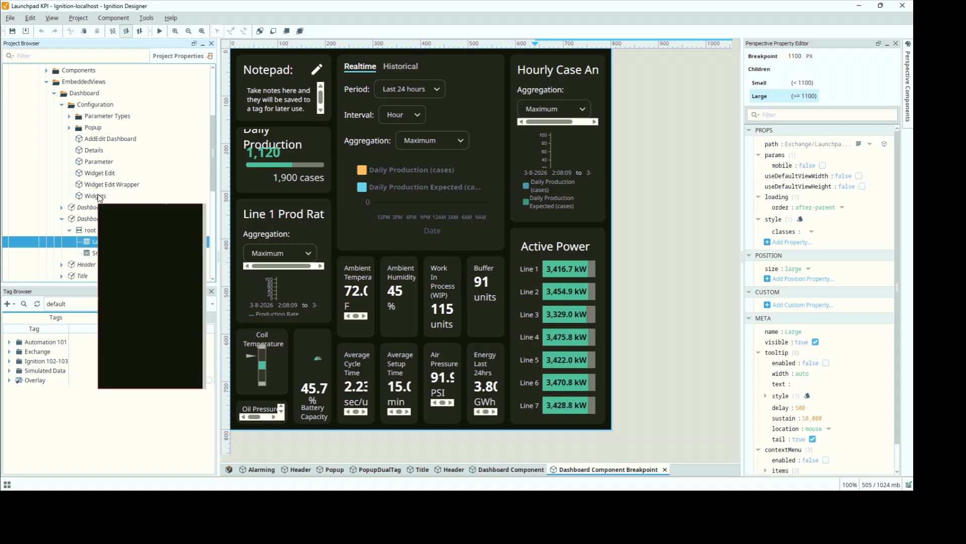
pyautogui.doubleClick(99, 196)
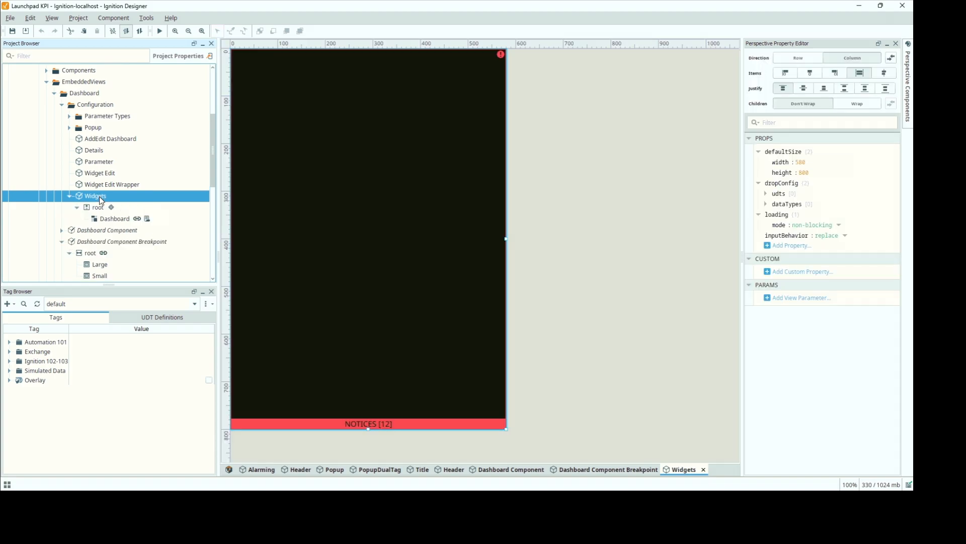
pyautogui.moveTo(101, 196)
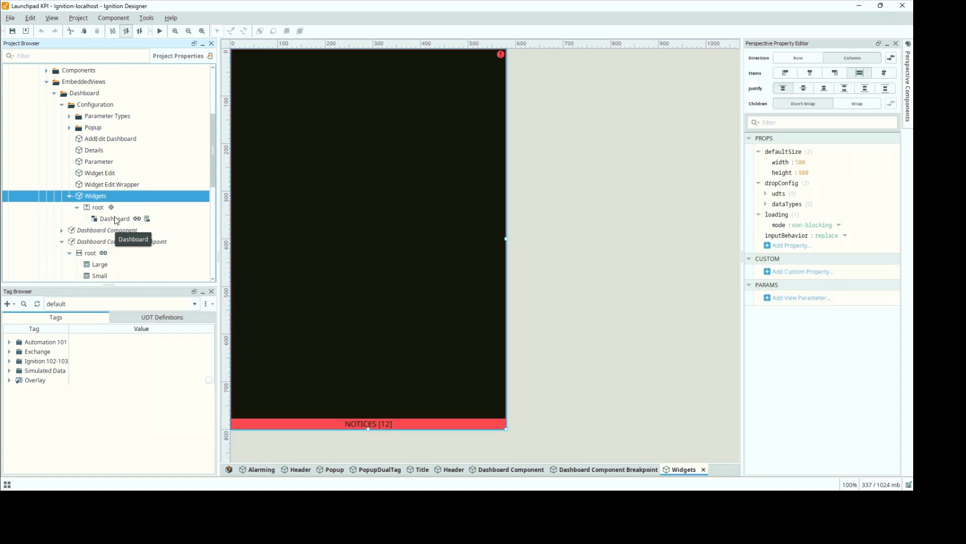
pyautogui.click(116, 219)
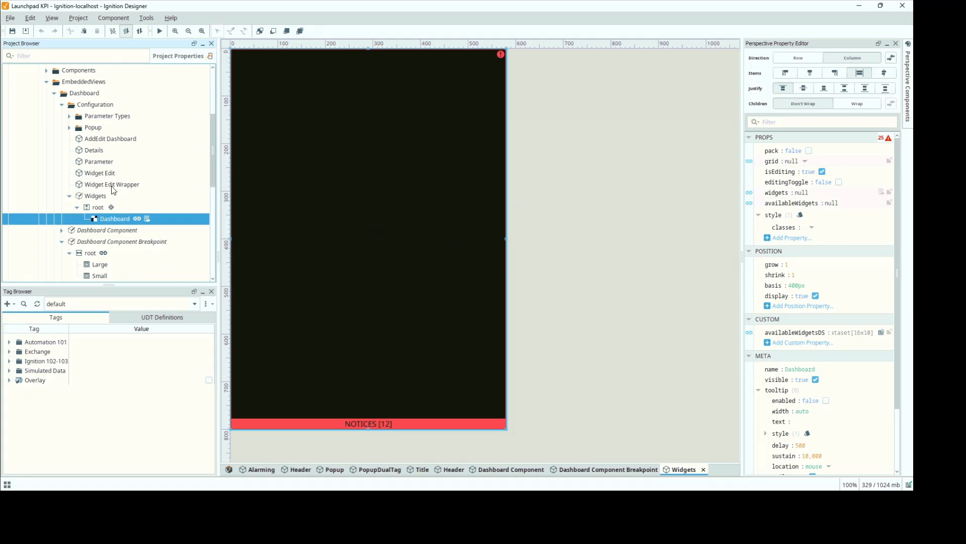
pyautogui.doubleClick(104, 172)
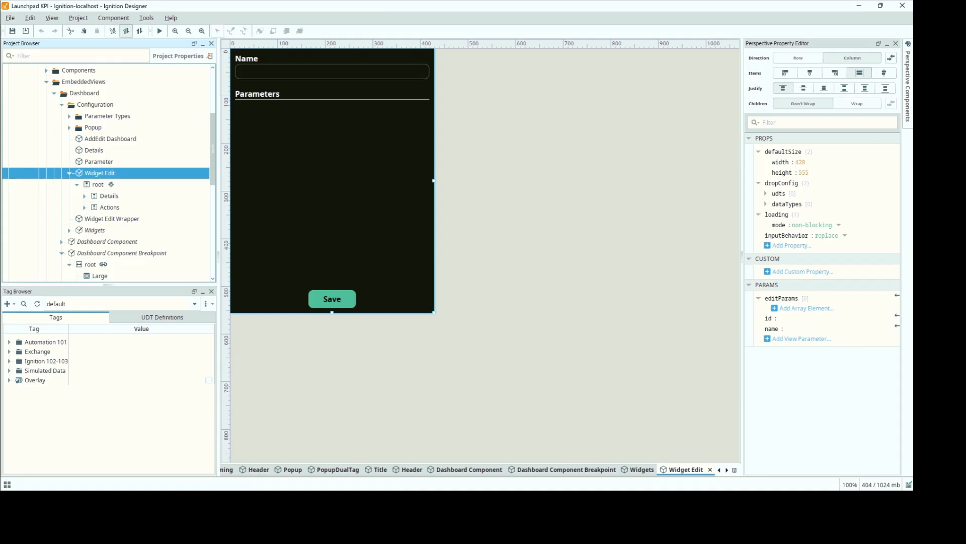
# Switch to the browser session, put Dashboard 1 into edit mode and open the Daily Production widget's configuration
pyautogui.click(166, 502)
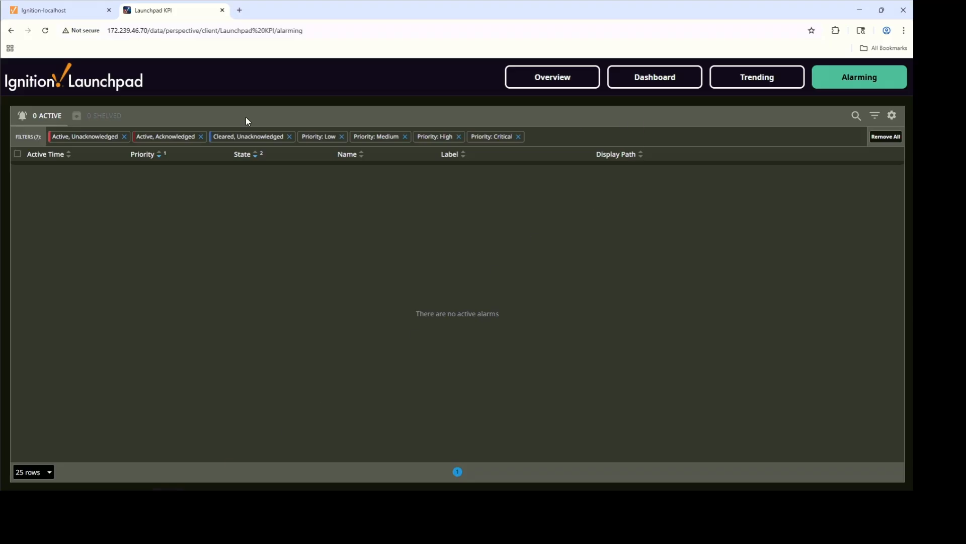
pyautogui.click(647, 83)
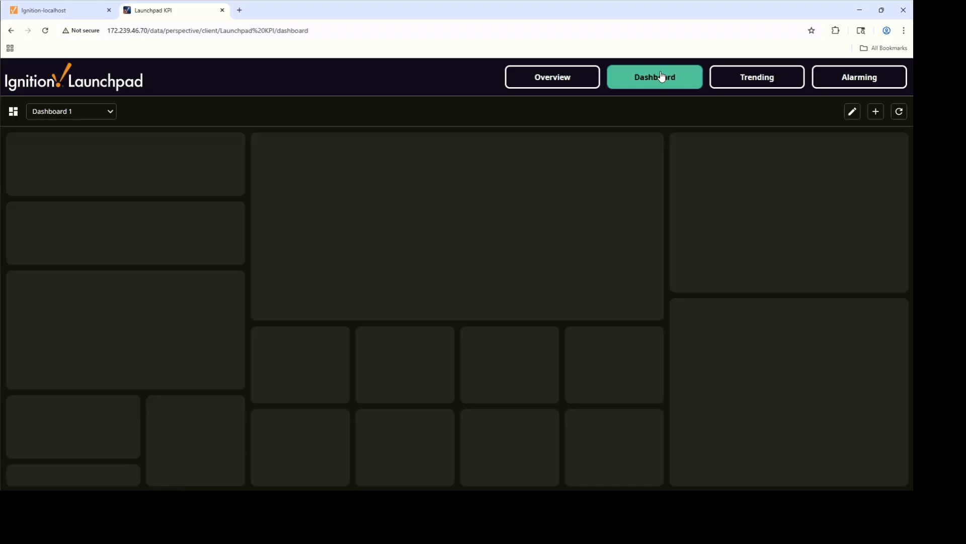
pyautogui.click(851, 112)
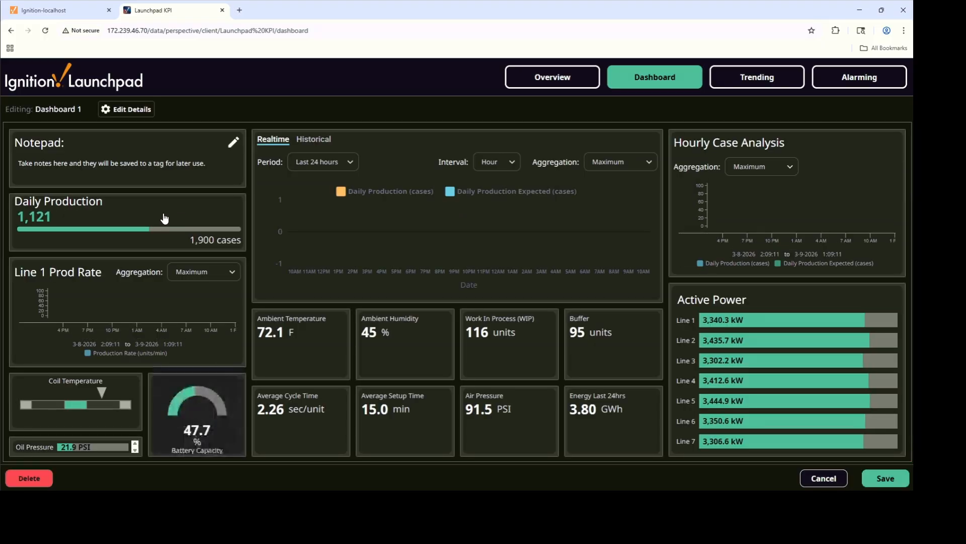
pyautogui.click(186, 207)
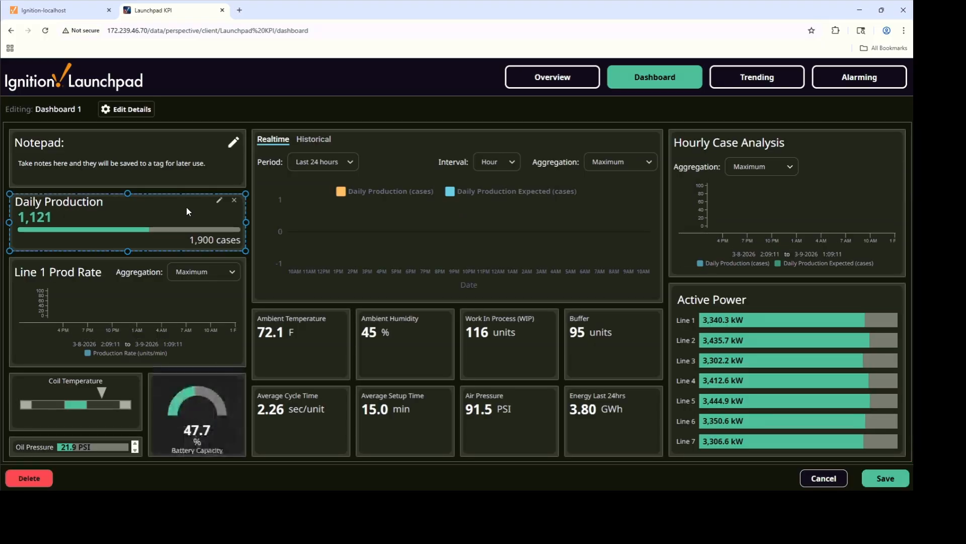
pyautogui.click(219, 200)
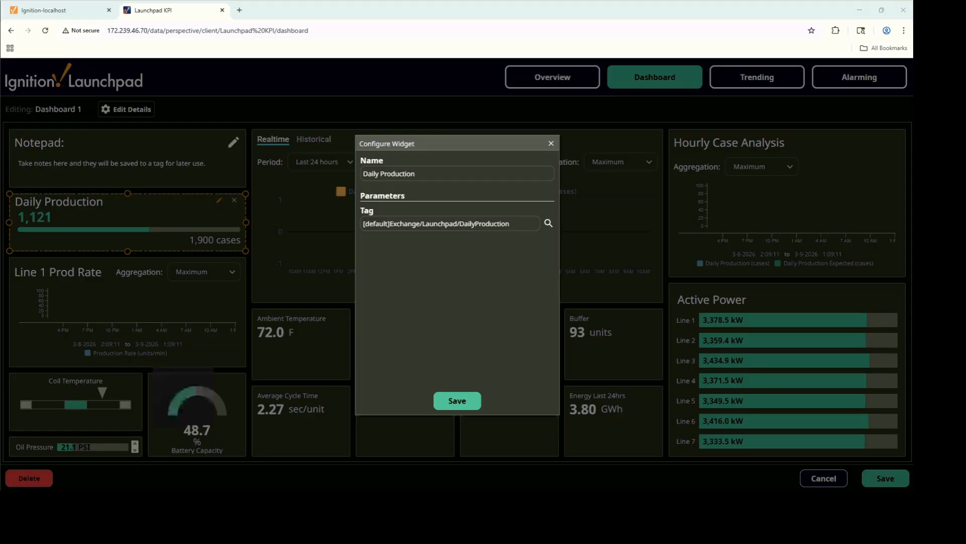
# Switch back to the Designer, open the Parameter view and expand the Widget Edit view's root, Details and Actions containers
pyautogui.click(306, 501)
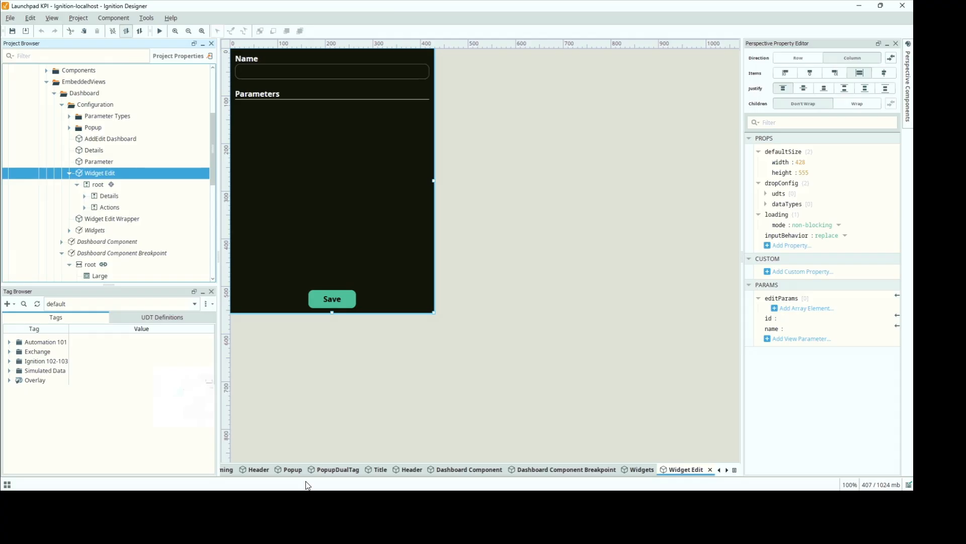
pyautogui.doubleClick(105, 161)
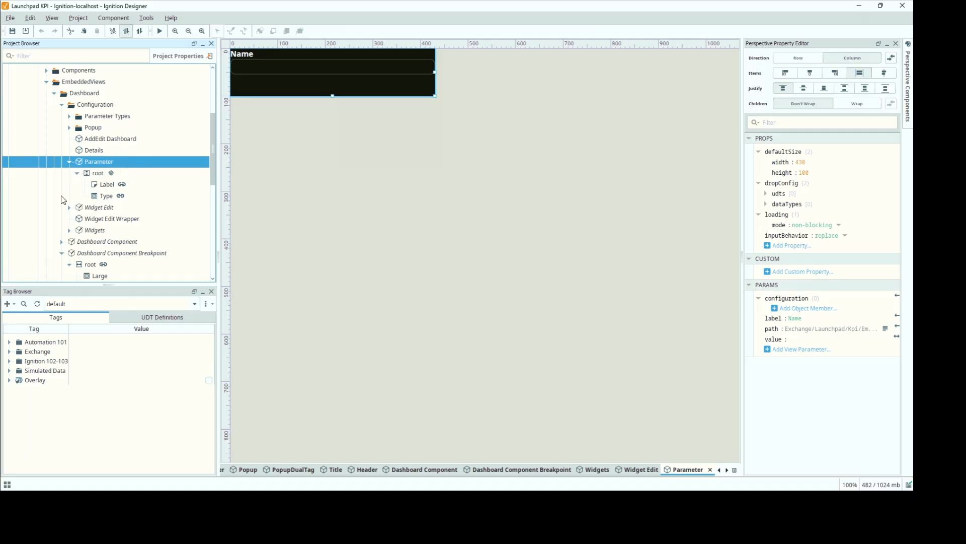
pyautogui.click(69, 208)
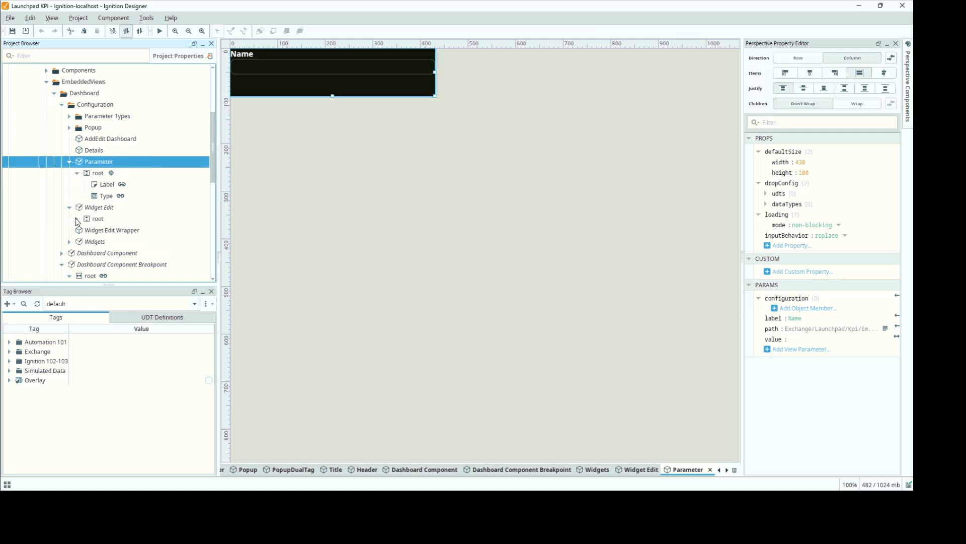
pyautogui.click(77, 218)
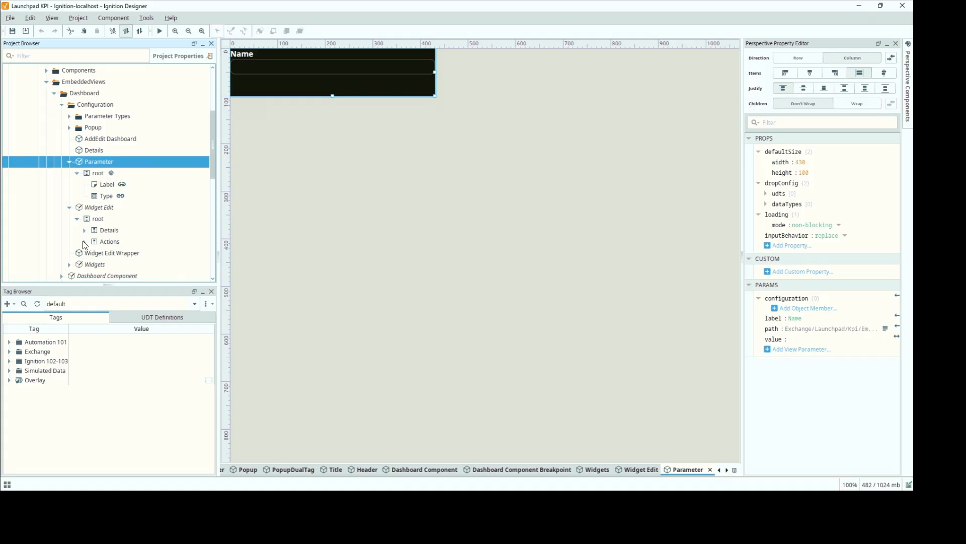
pyautogui.click(84, 242)
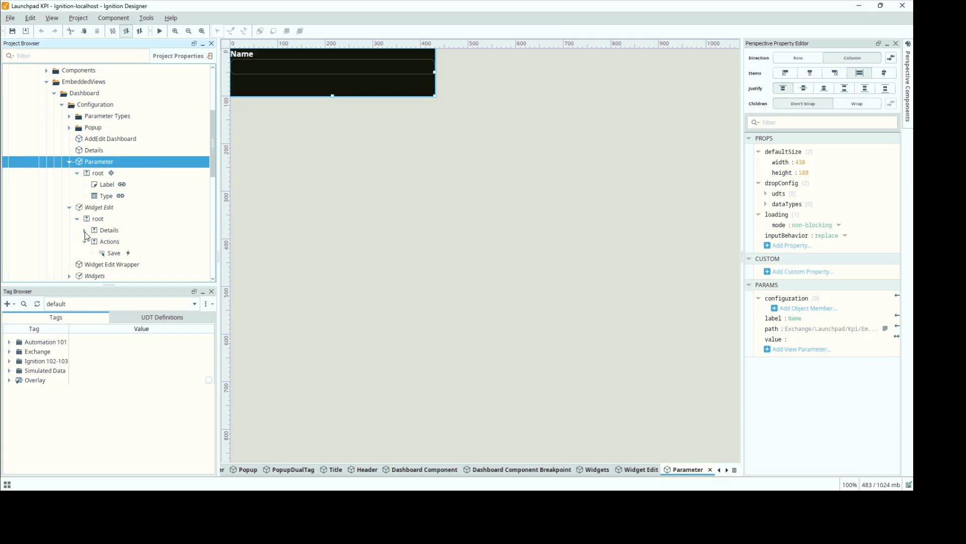
pyautogui.click(85, 231)
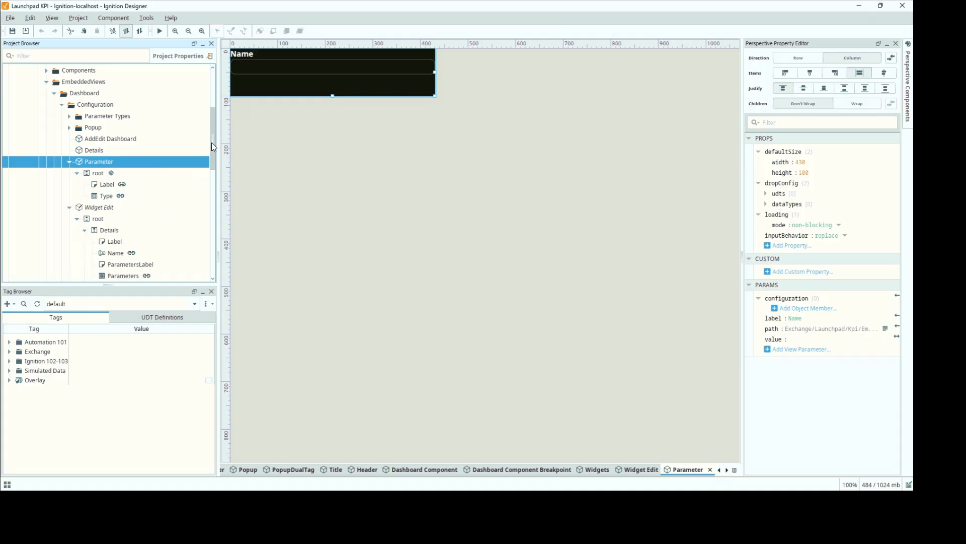
# Inspect the properties of the Parameters repeater inside Widget Edit and read its full view path without changing it
pyautogui.moveTo(211, 143); pyautogui.dragTo(211, 162)
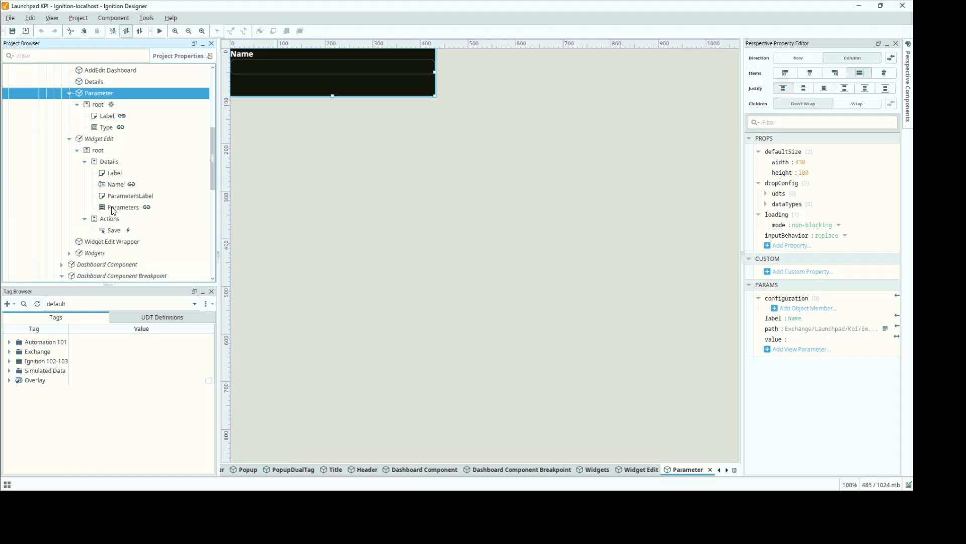
pyautogui.click(114, 208)
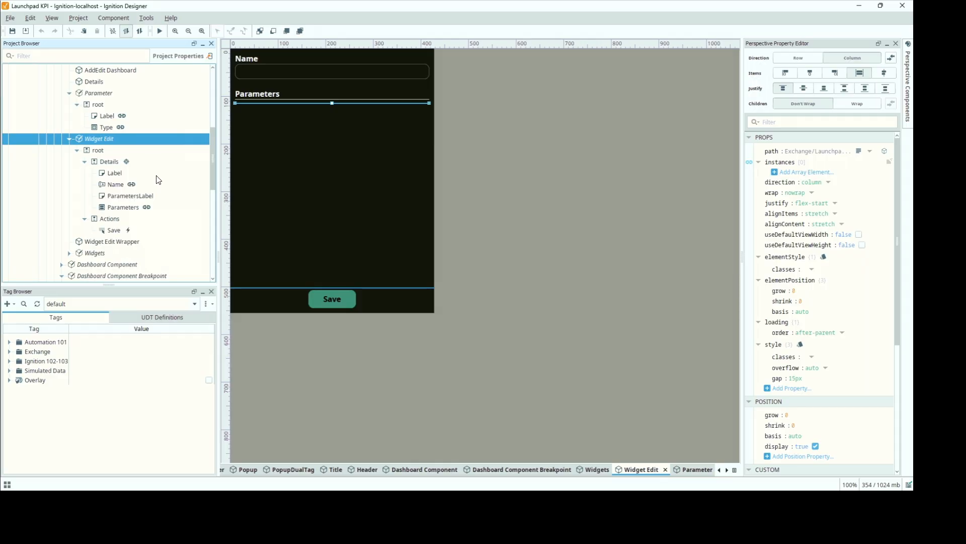
pyautogui.click(859, 152)
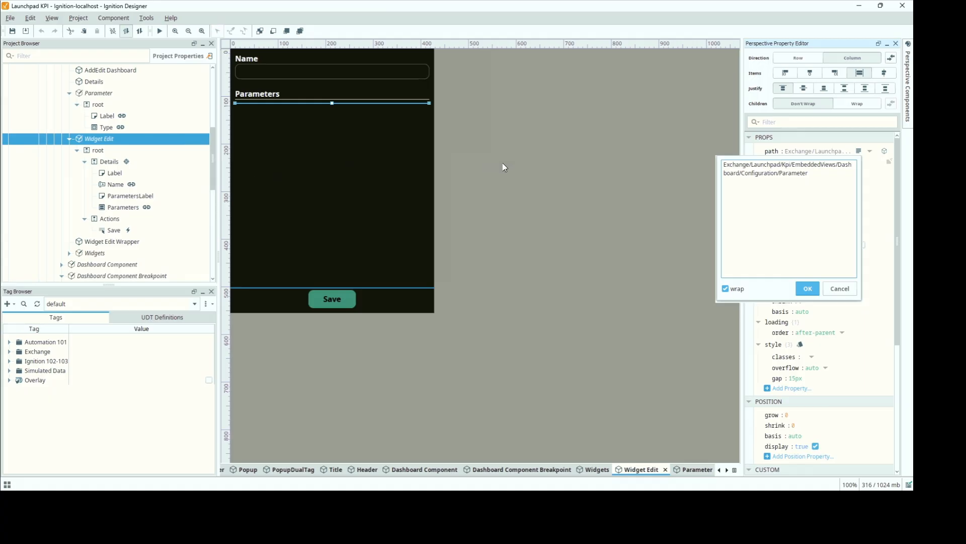
pyautogui.click(848, 291)
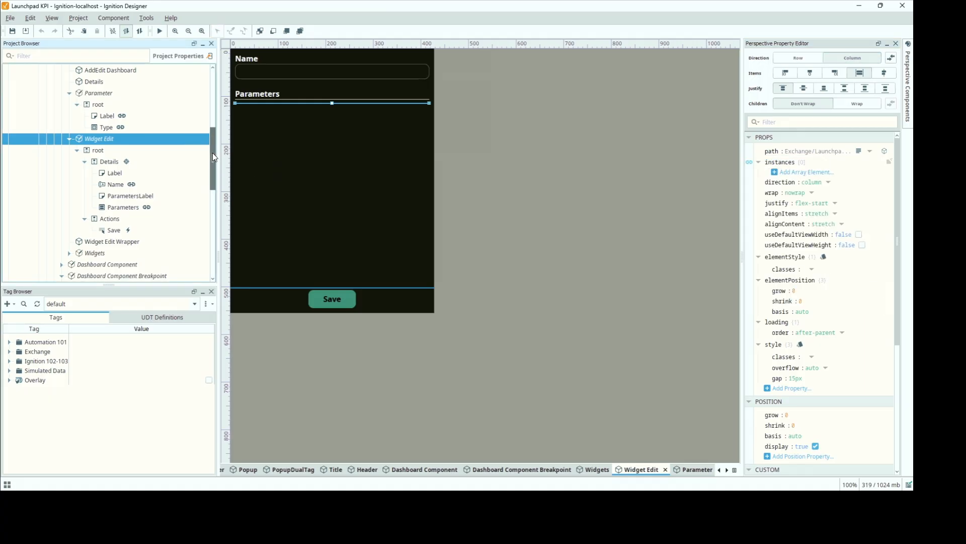
# Open the Details configuration view and compare it with Dashboard 1's edit details in the browser session, closing them without changes
pyautogui.moveTo(213, 153); pyautogui.dragTo(215, 139)
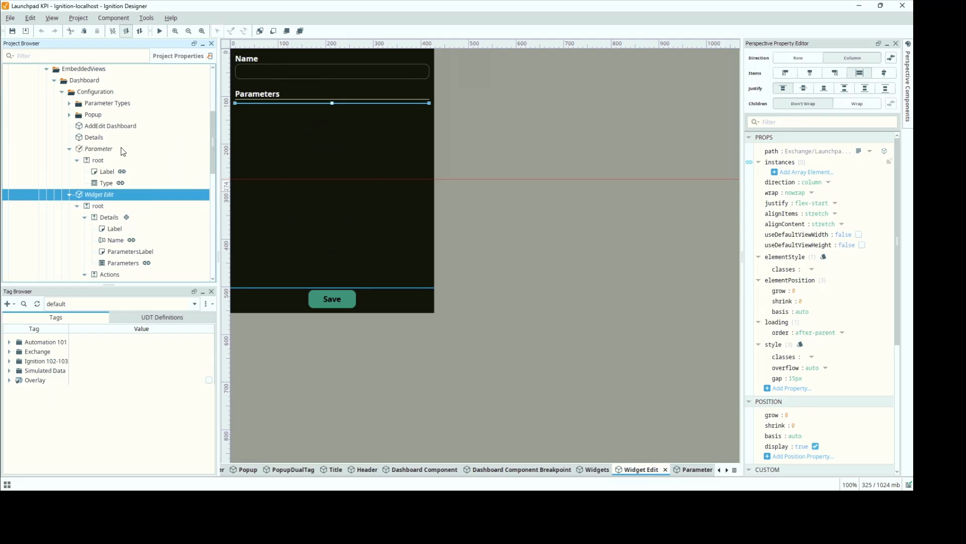
pyautogui.doubleClick(88, 137)
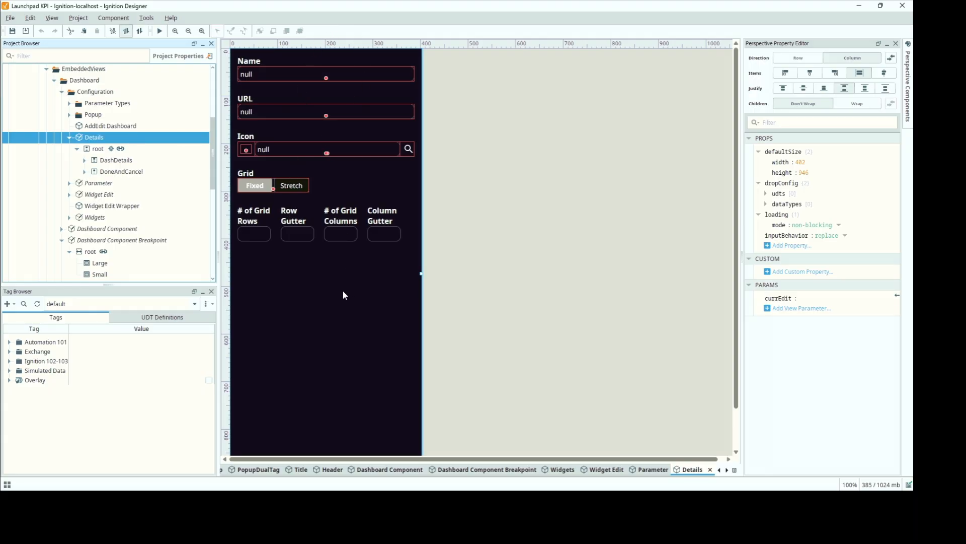
pyautogui.moveTo(168, 487)
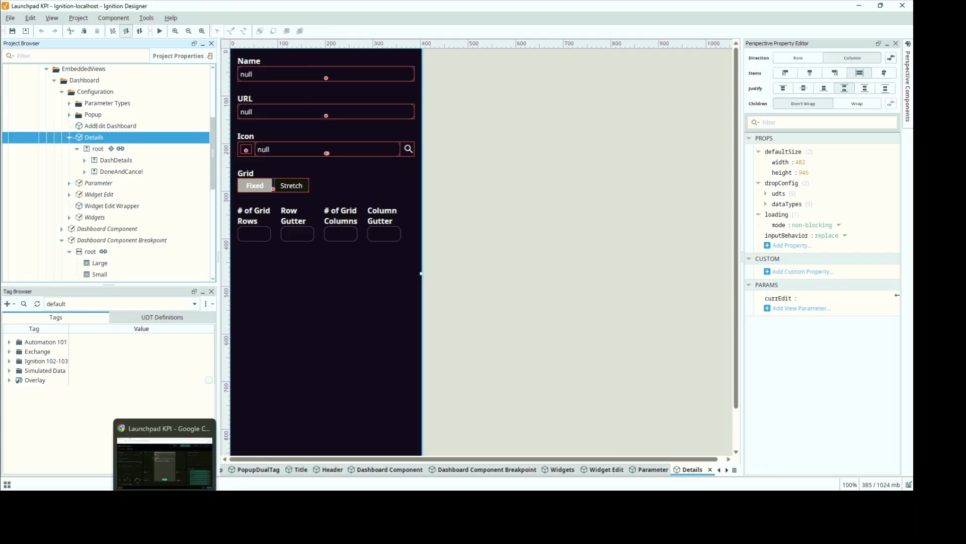
pyautogui.click(179, 470)
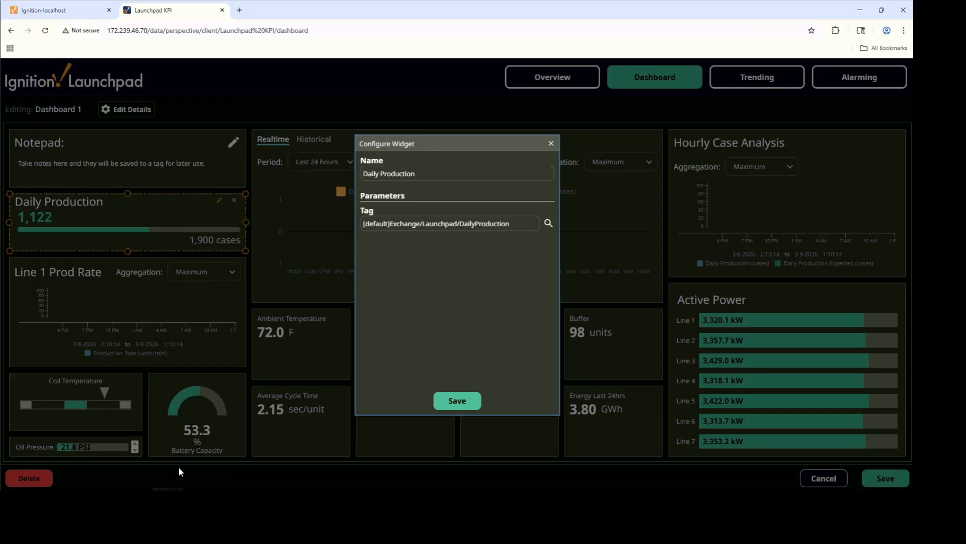
pyautogui.click(551, 144)
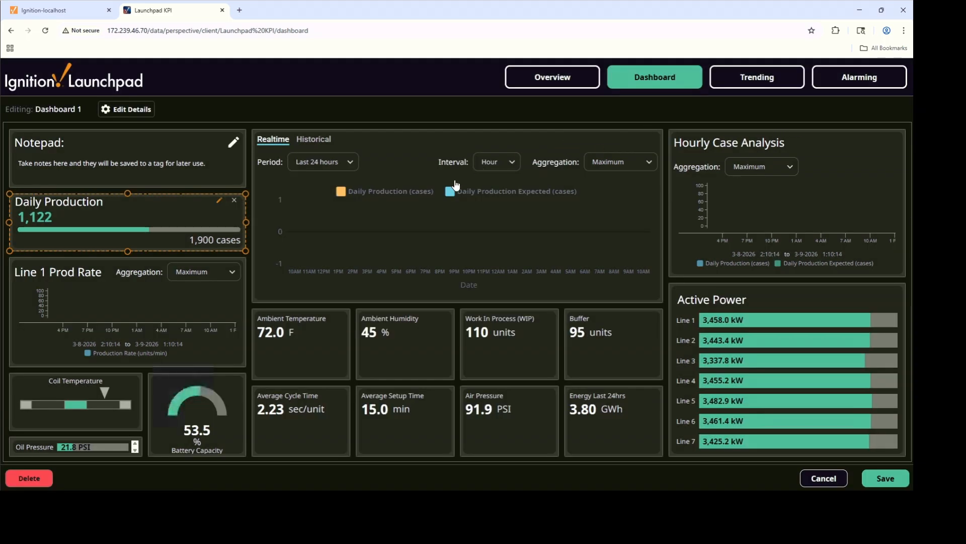
pyautogui.click(126, 109)
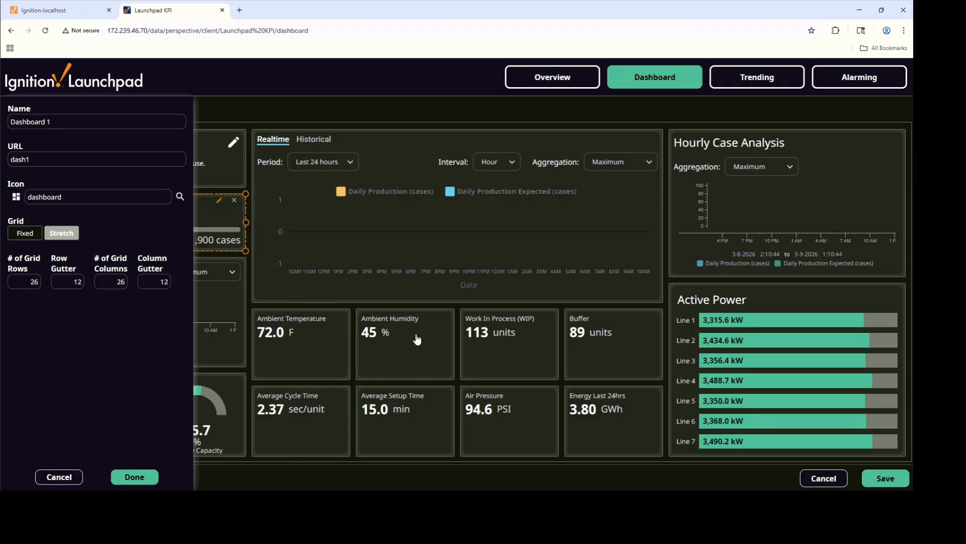
pyautogui.click(73, 477)
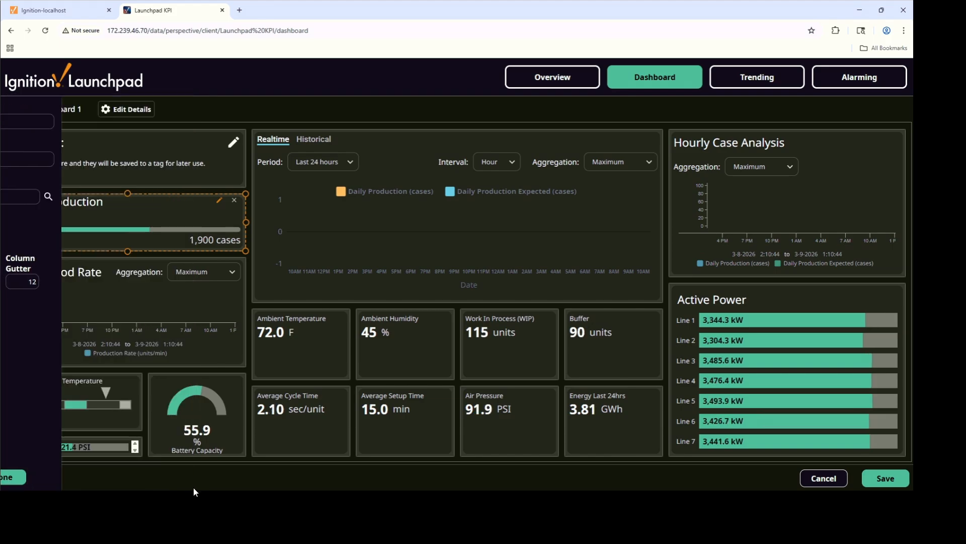
# Return to the Designer and examine the contents of the Popup, Parameter Types and Components folders
pyautogui.hotkey('alt', 'Tab')
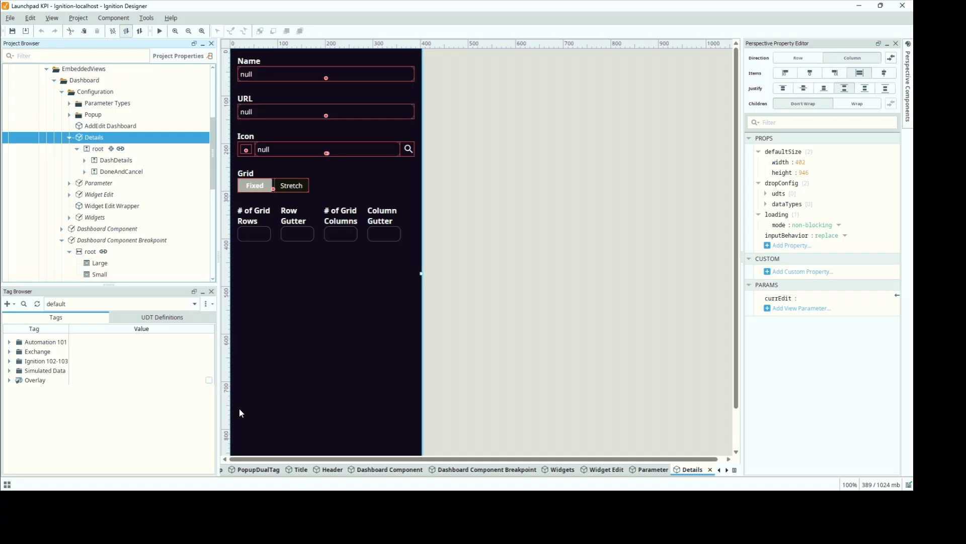
pyautogui.click(70, 115)
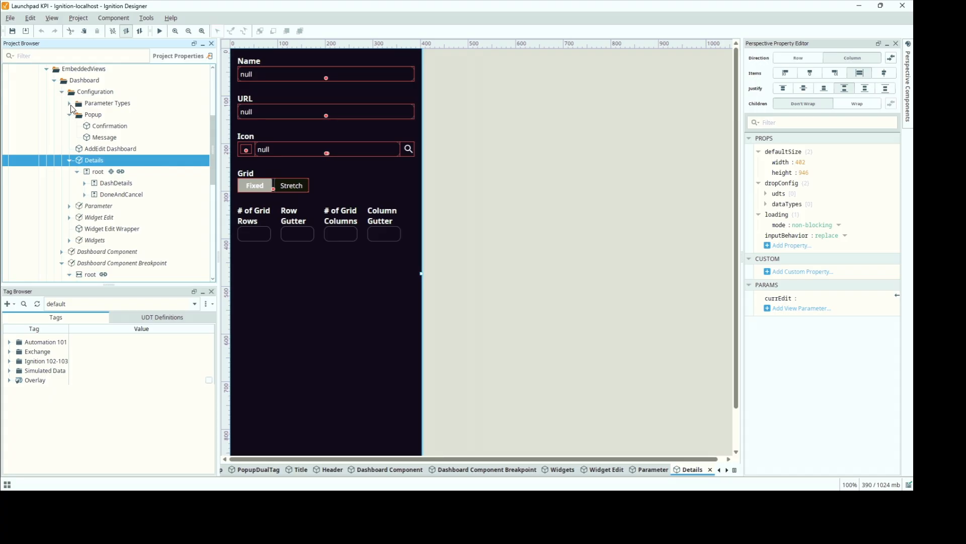
pyautogui.click(70, 103)
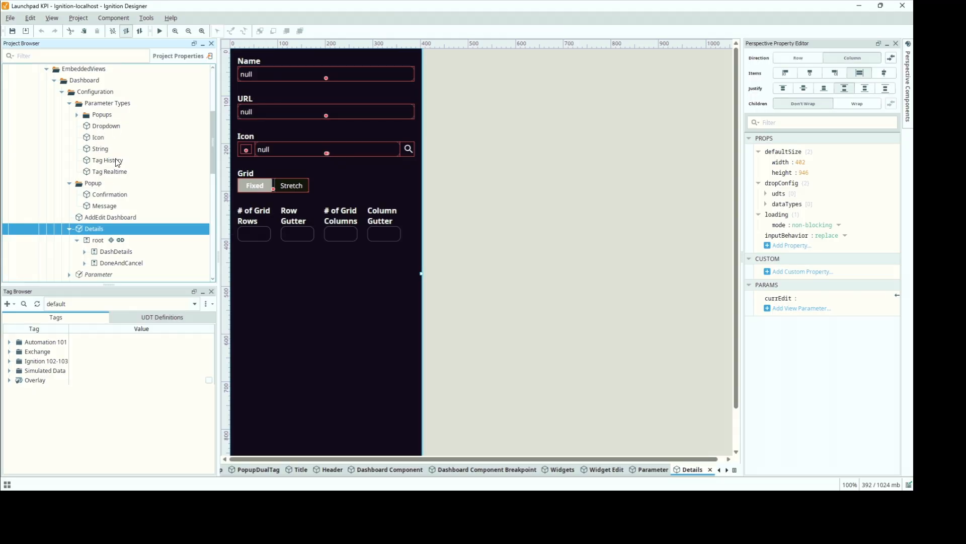
pyautogui.moveTo(211, 140); pyautogui.dragTo(213, 122)
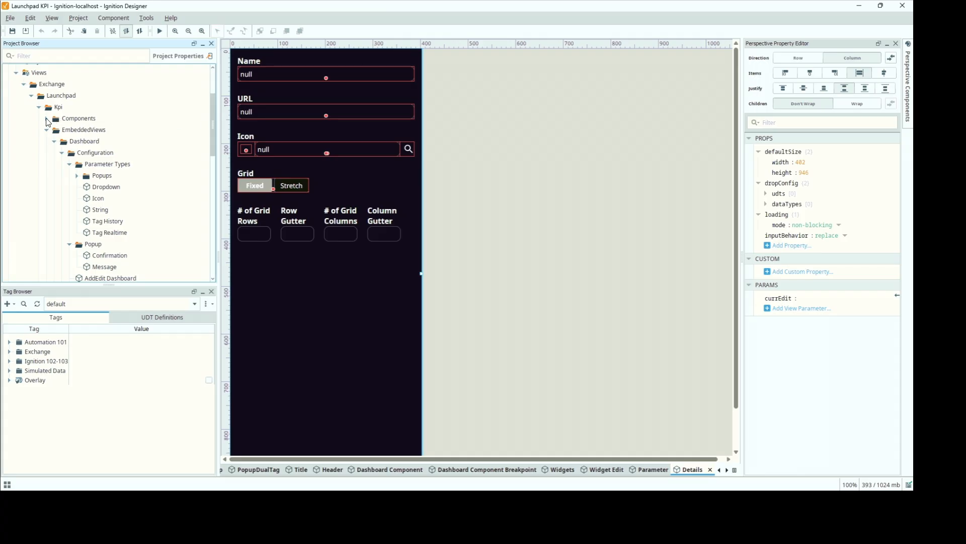
pyautogui.click(46, 119)
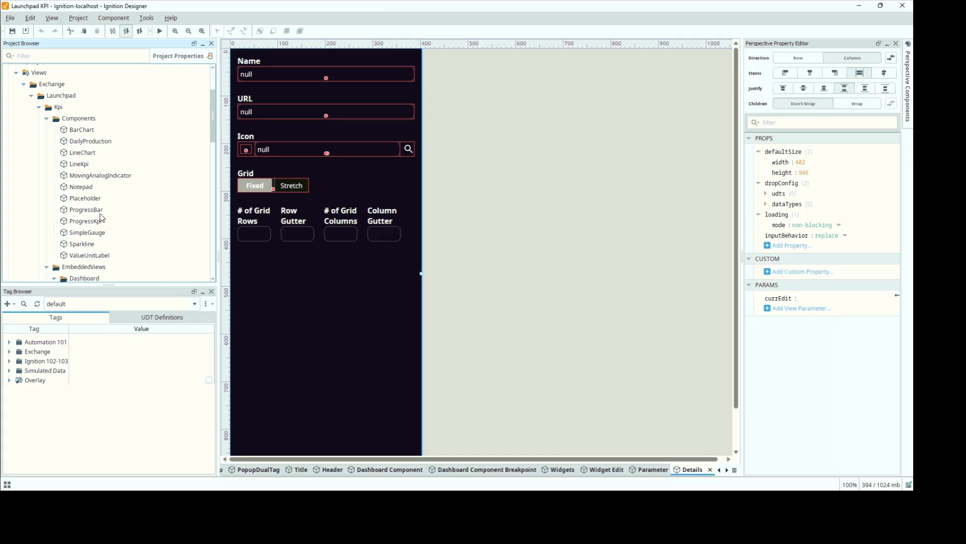
# Open the Sparkline component view, inspect its Sparkline and CurrentValue components, and view the binding on CurrentValue's text property
pyautogui.doubleClick(82, 244)
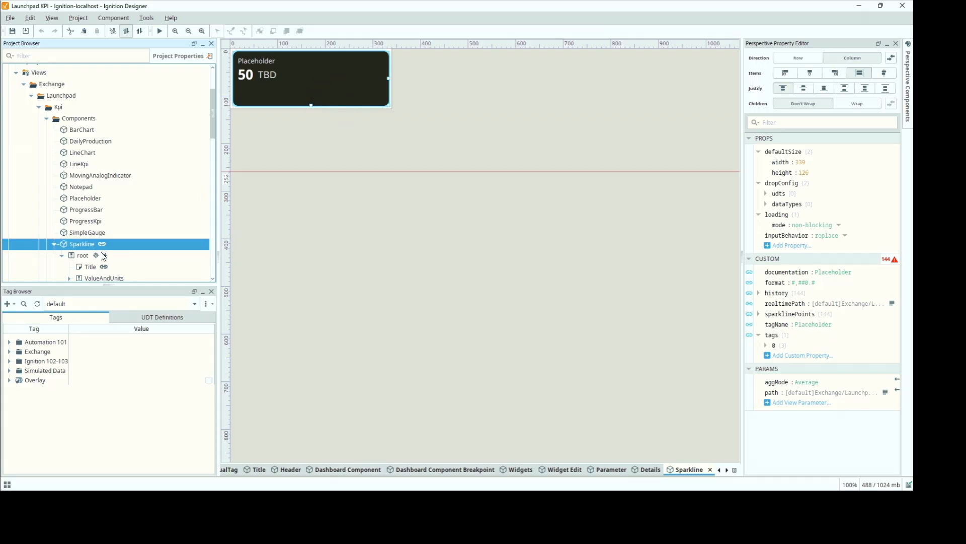
pyautogui.moveTo(213, 132); pyautogui.dragTo(212, 153)
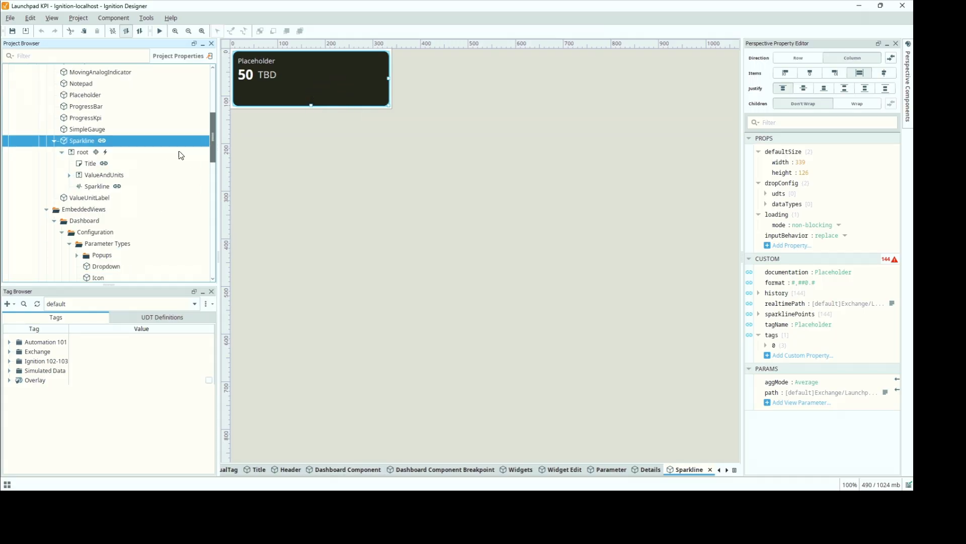
pyautogui.click(70, 176)
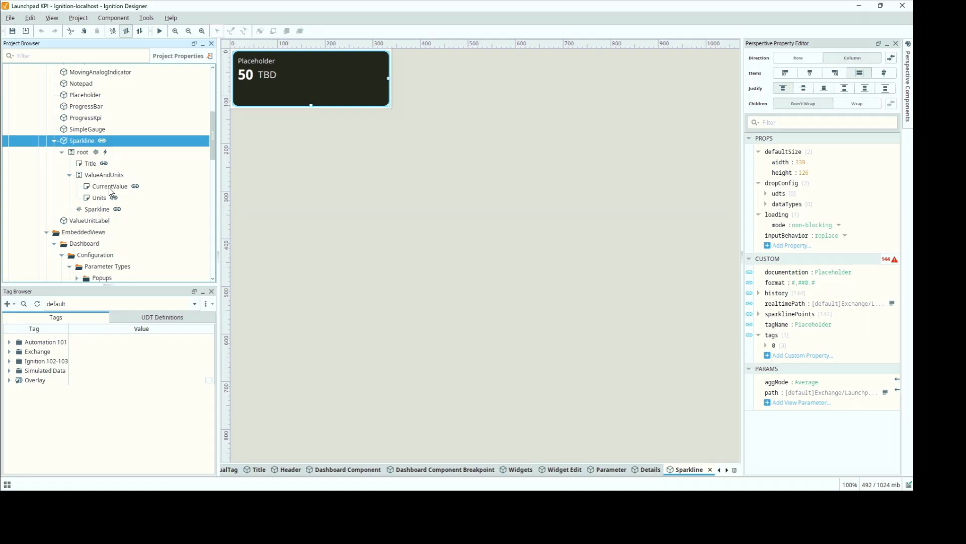
pyautogui.click(101, 208)
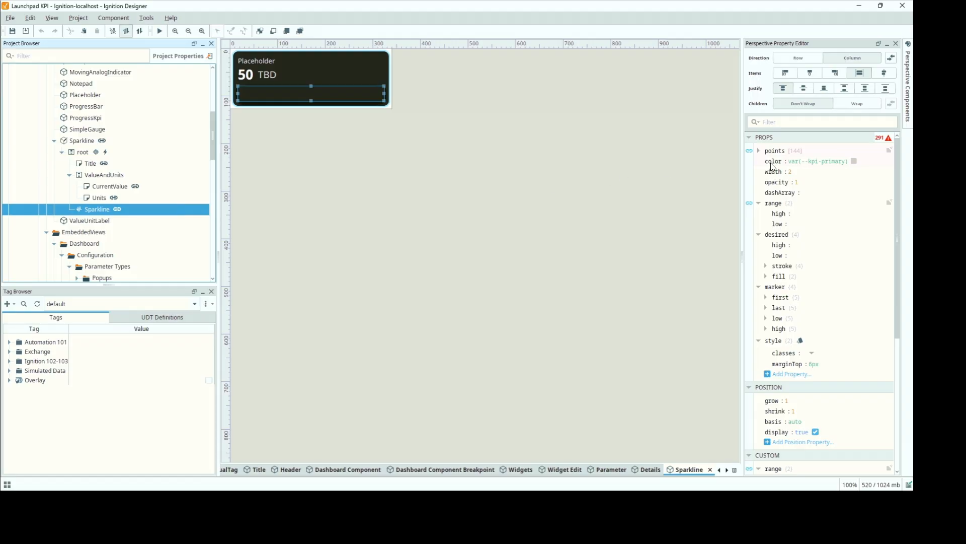
pyautogui.click(101, 188)
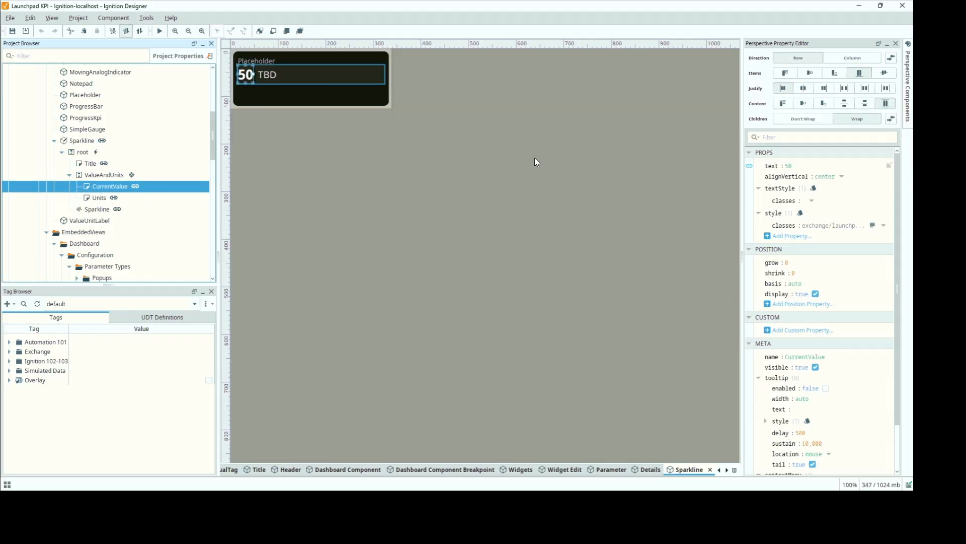
pyautogui.click(750, 167)
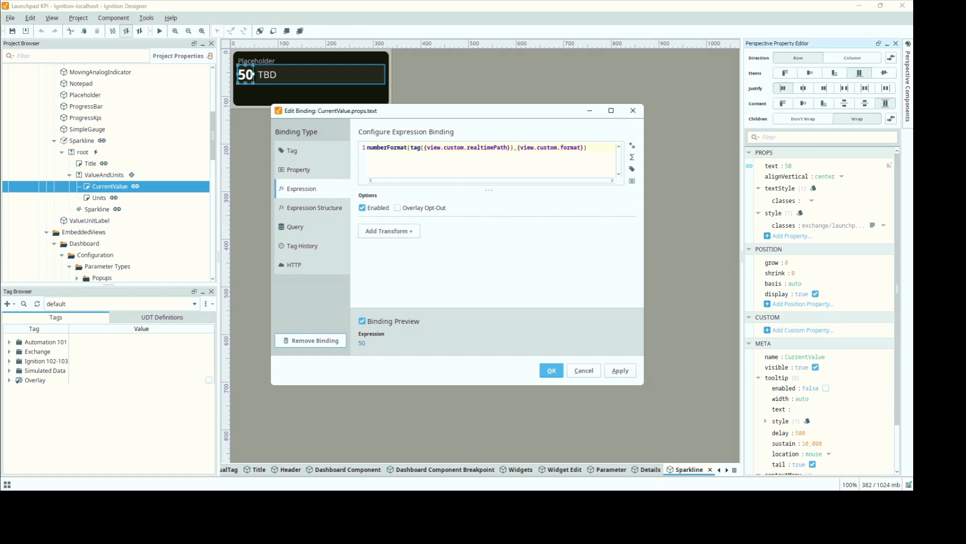
# Switch to the browser session and view the Ambient Temperature widget's configuration, closing it without changes
pyautogui.click(166, 503)
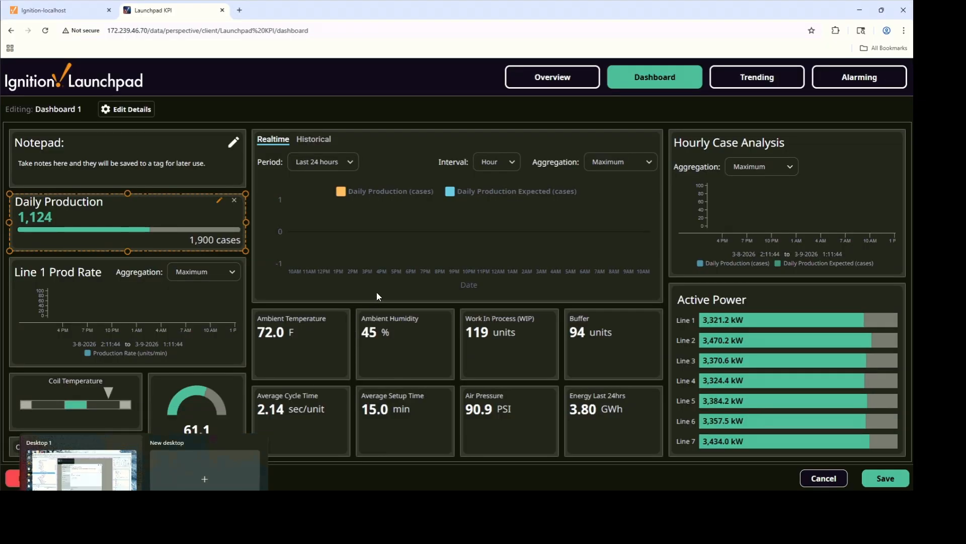
pyautogui.click(311, 344)
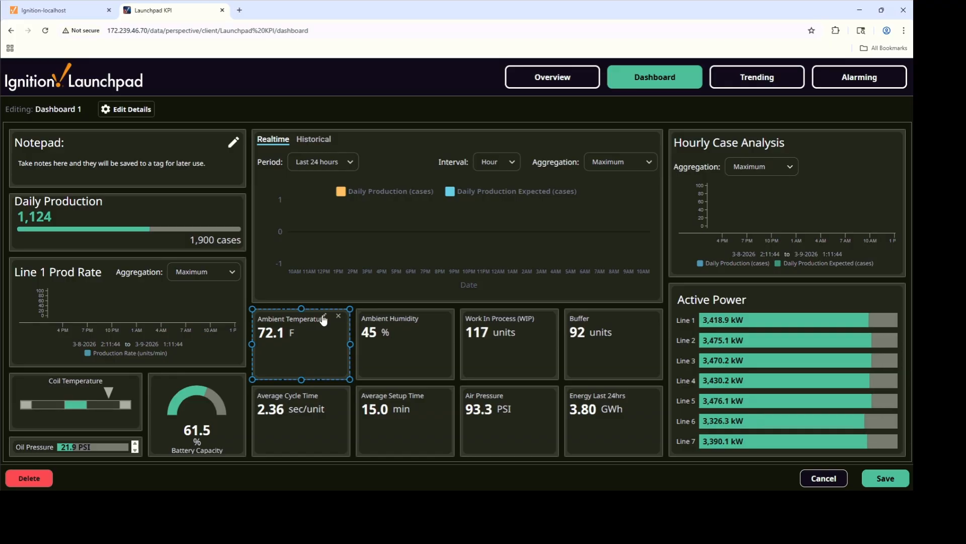
pyautogui.click(324, 318)
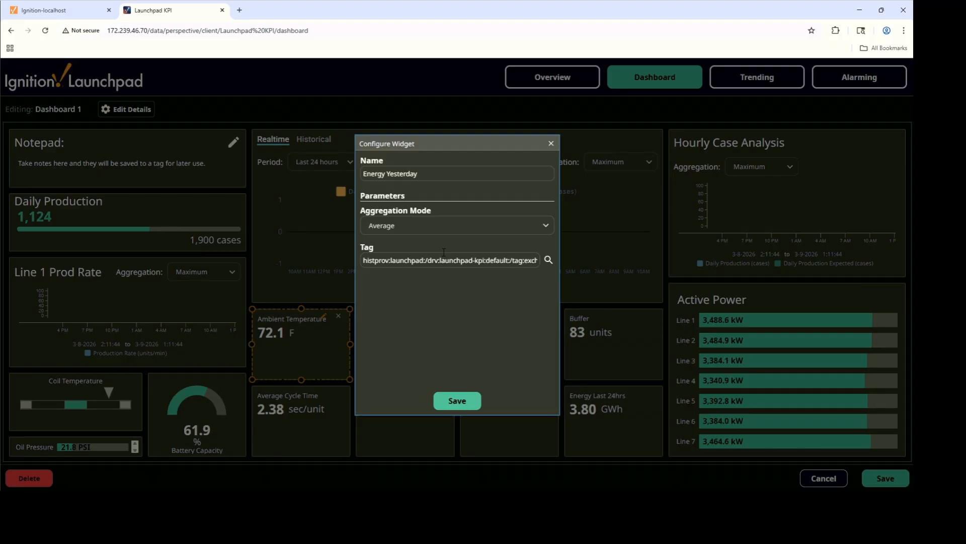
pyautogui.click(551, 145)
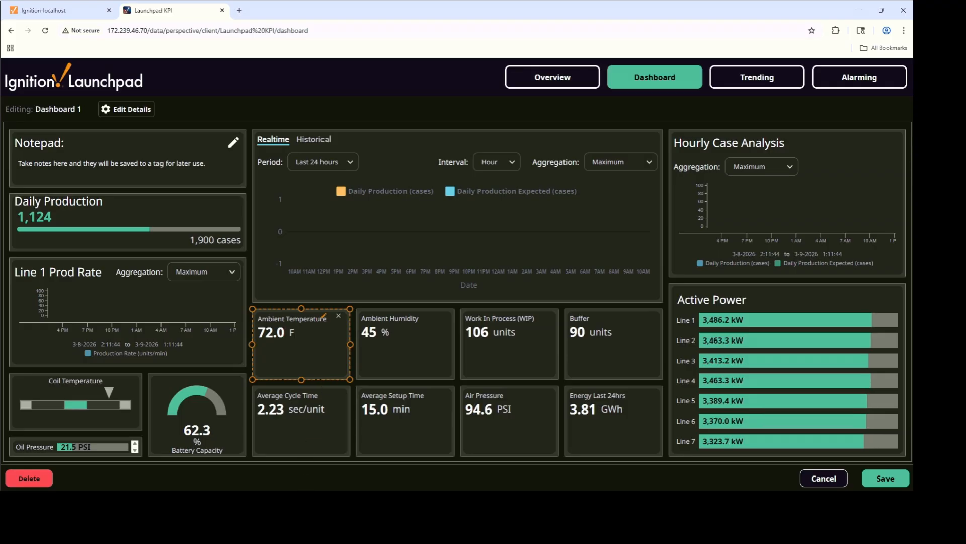
# Return to the Designer and review the expression bound to CurrentValue's text, leaving the binding without changes
pyautogui.click(295, 466)
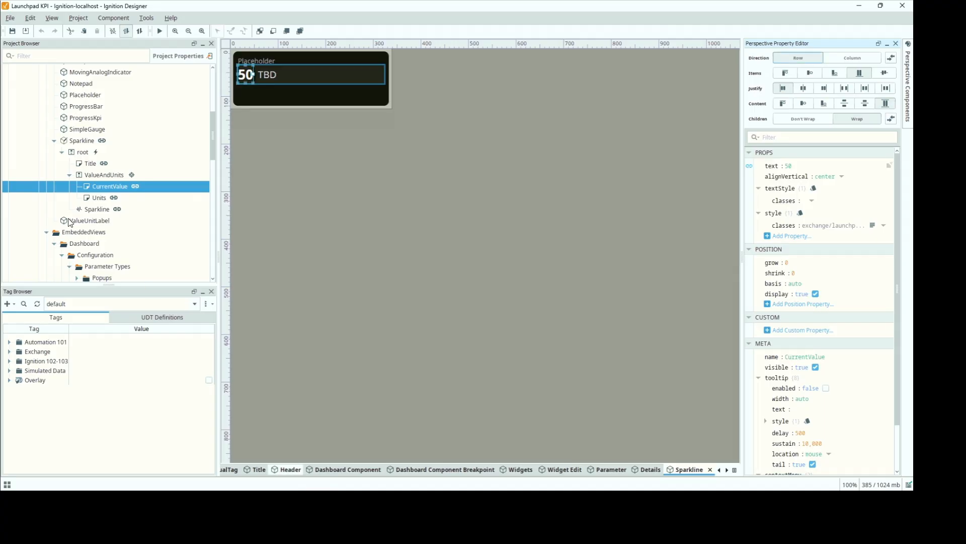
pyautogui.click(749, 165)
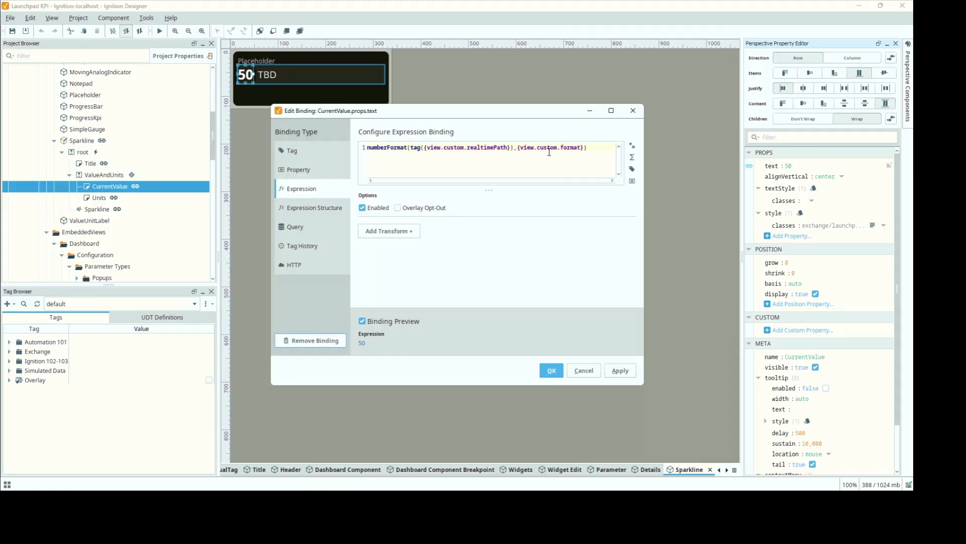
pyautogui.click(581, 367)
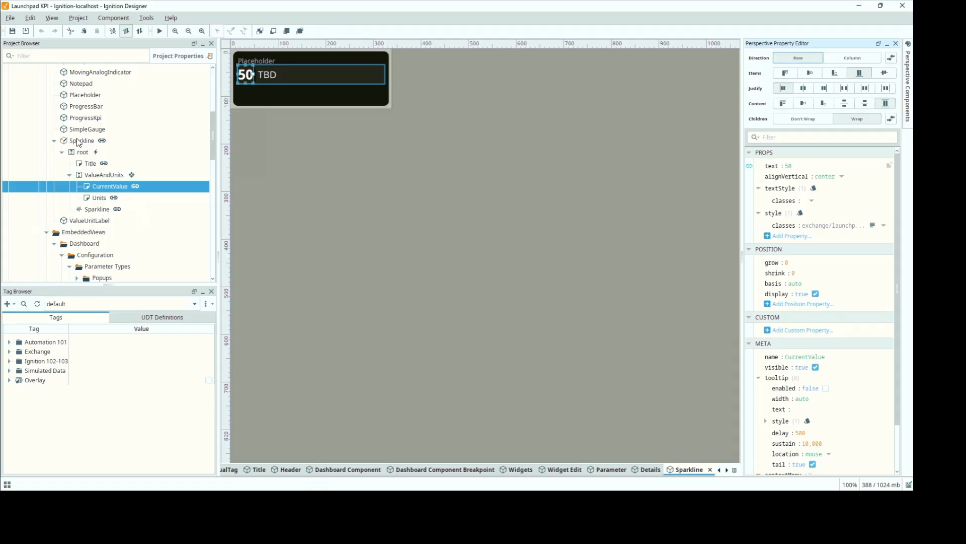
# Select the Sparkline view and inspect the tag binding on its custom format property, closing it without changes
pyautogui.click(79, 142)
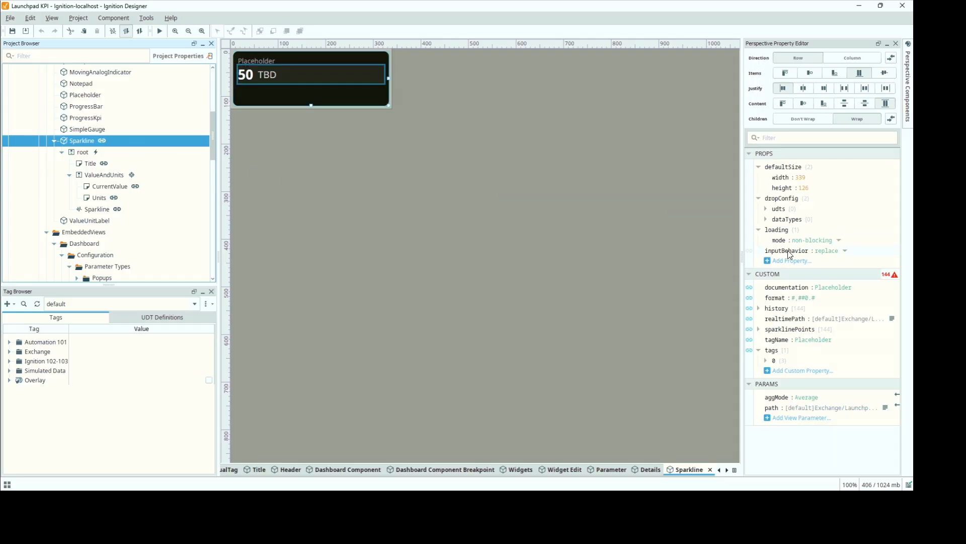
pyautogui.click(749, 298)
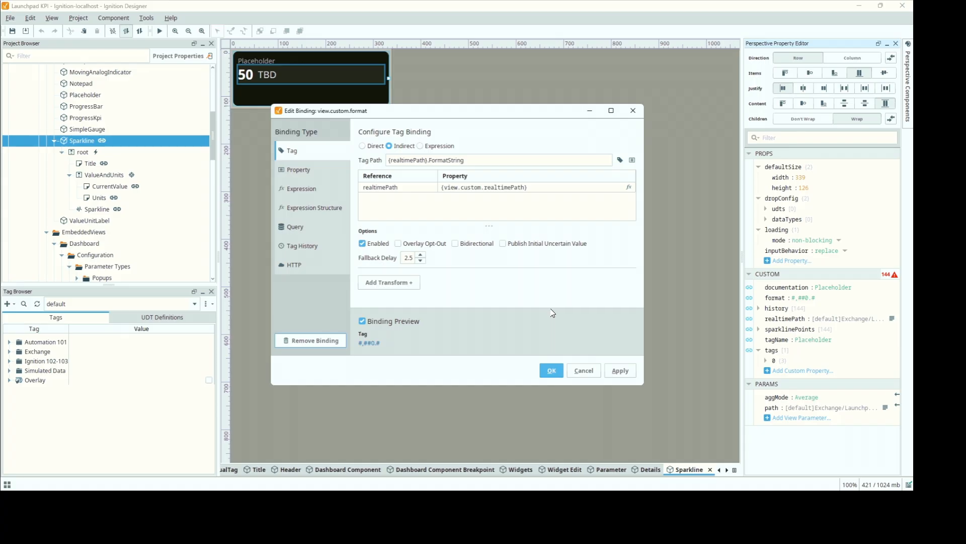
pyautogui.click(584, 371)
# Open the binding on the custom realtimePath property, enlarge its transform script and read it through, closing without changes
pyautogui.click(749, 319)
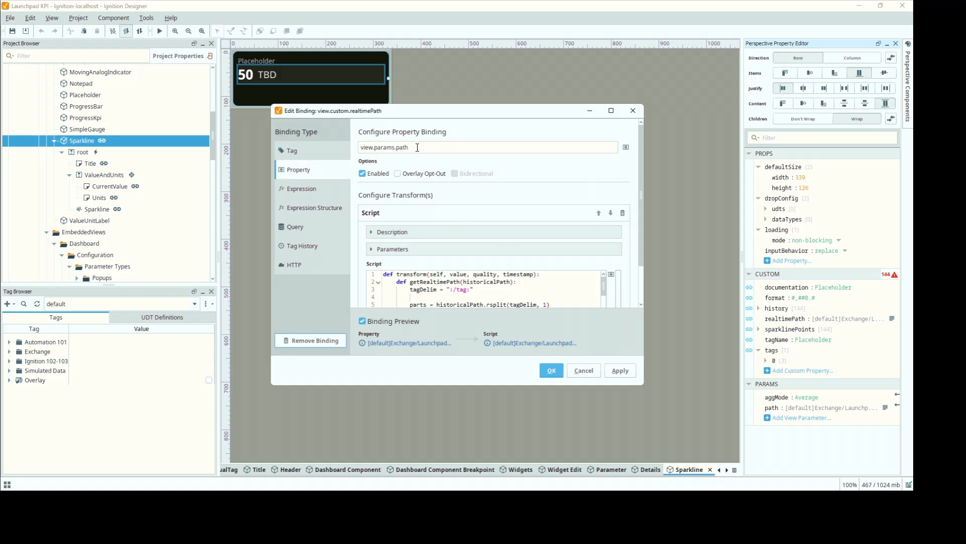
pyautogui.moveTo(552, 385); pyautogui.dragTo(555, 477)
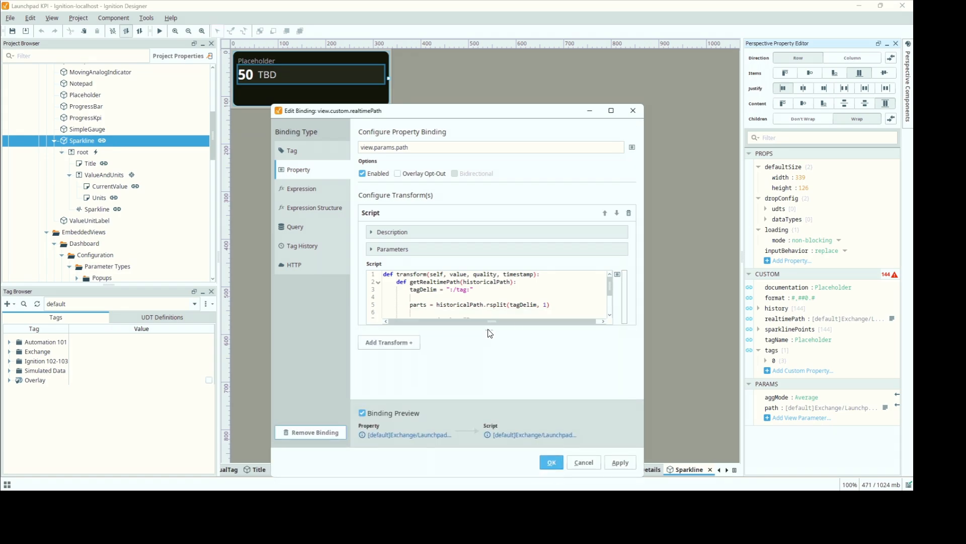
pyautogui.moveTo(487, 332); pyautogui.dragTo(494, 406)
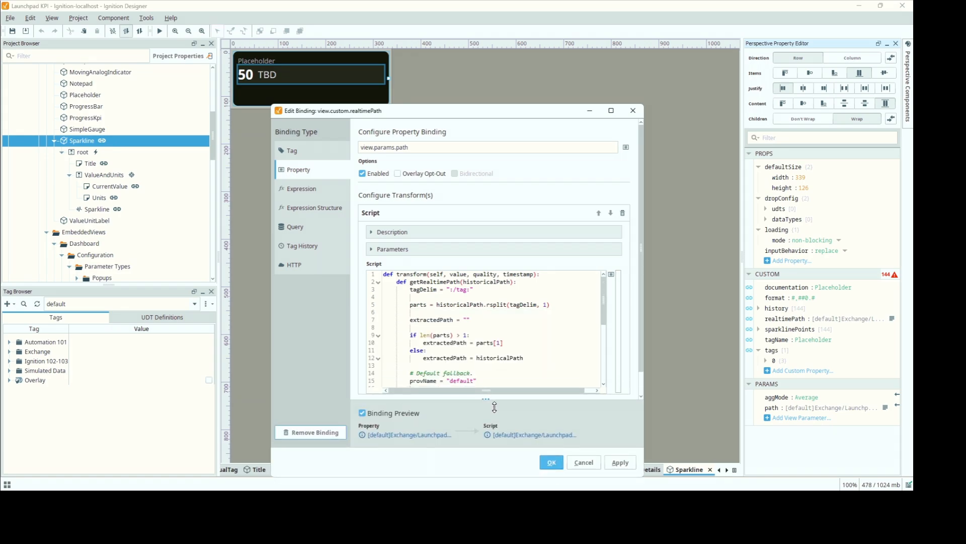
pyautogui.moveTo(605, 313); pyautogui.dragTo(602, 373)
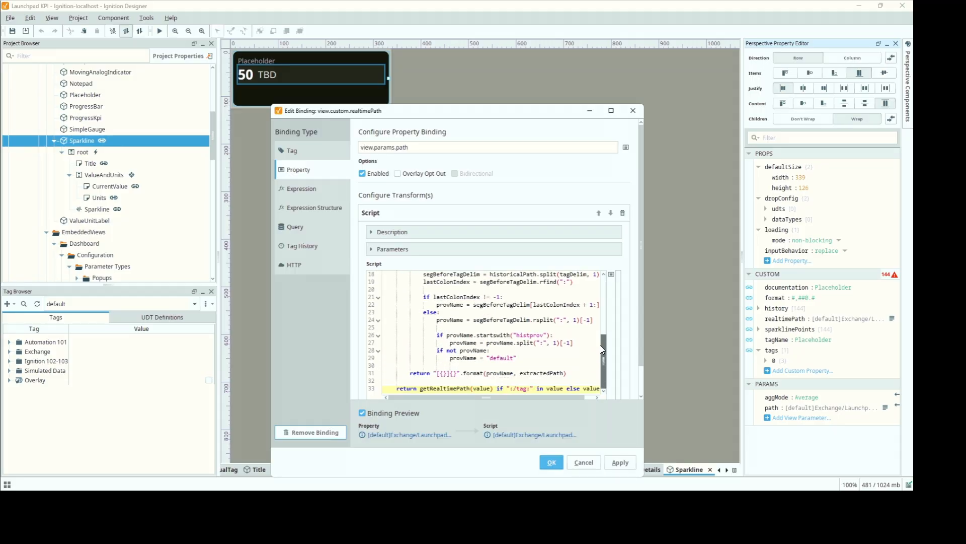
pyautogui.scroll(6, 602, 373)
pyautogui.click(593, 464)
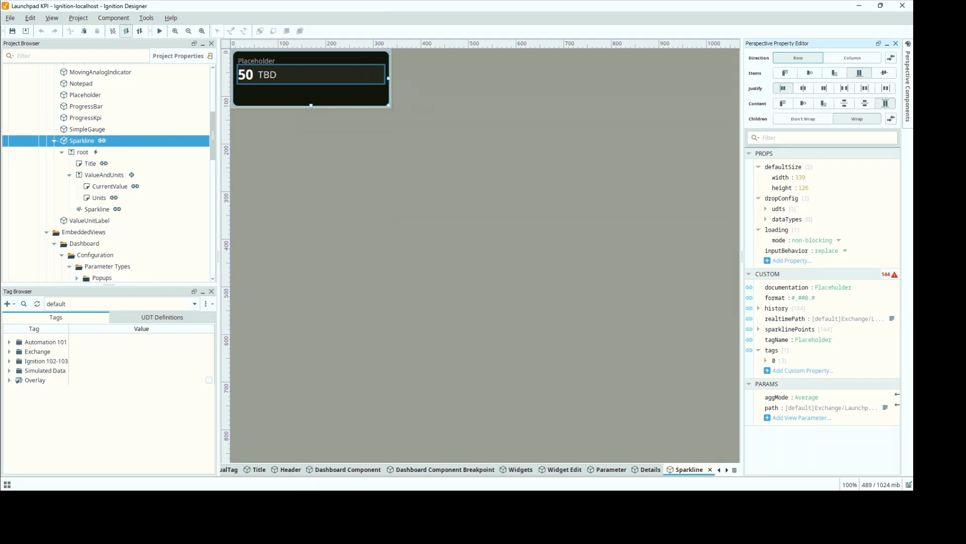
# Switch to the browser session and remove the Hourly Case Analysis widget from Dashboard 1
pyautogui.hotkey('alt', 'Tab')
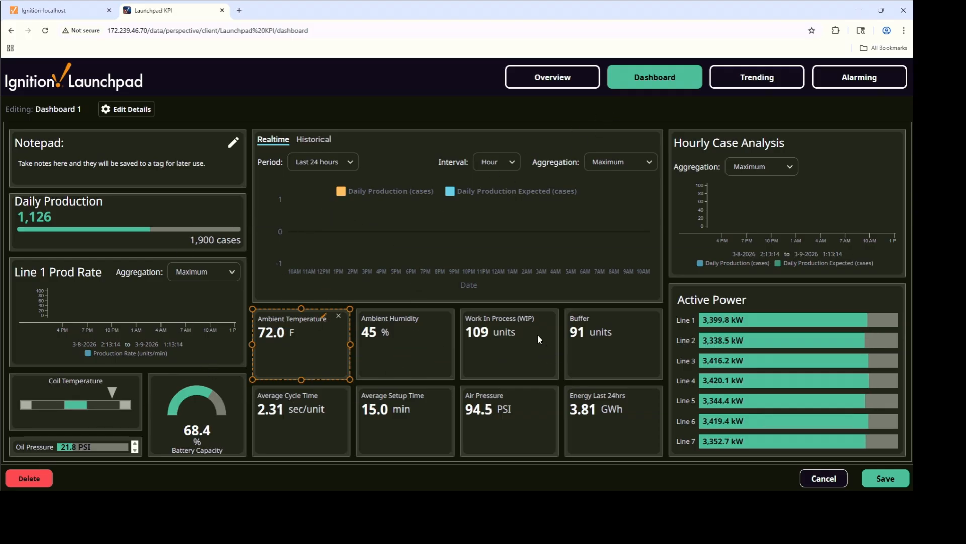
pyautogui.click(783, 196)
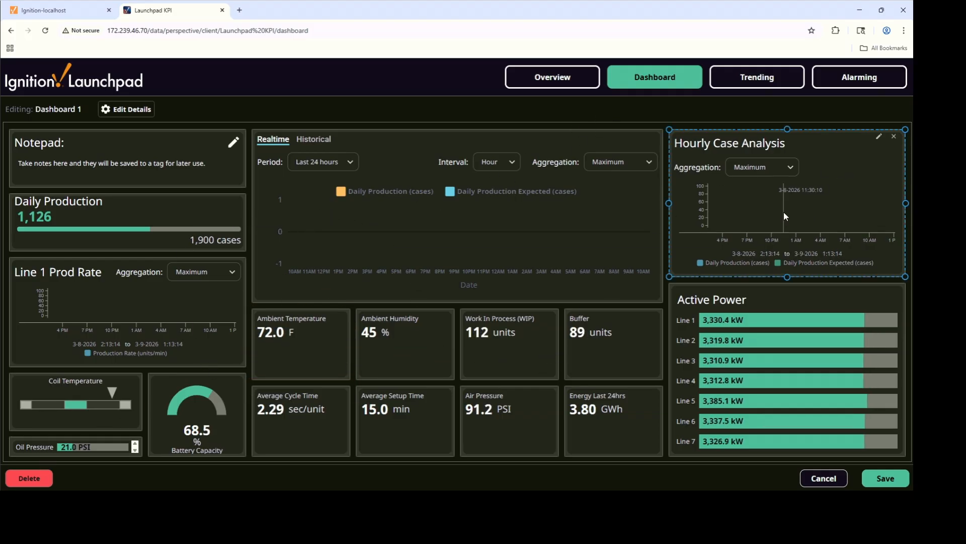
pyautogui.click(895, 138)
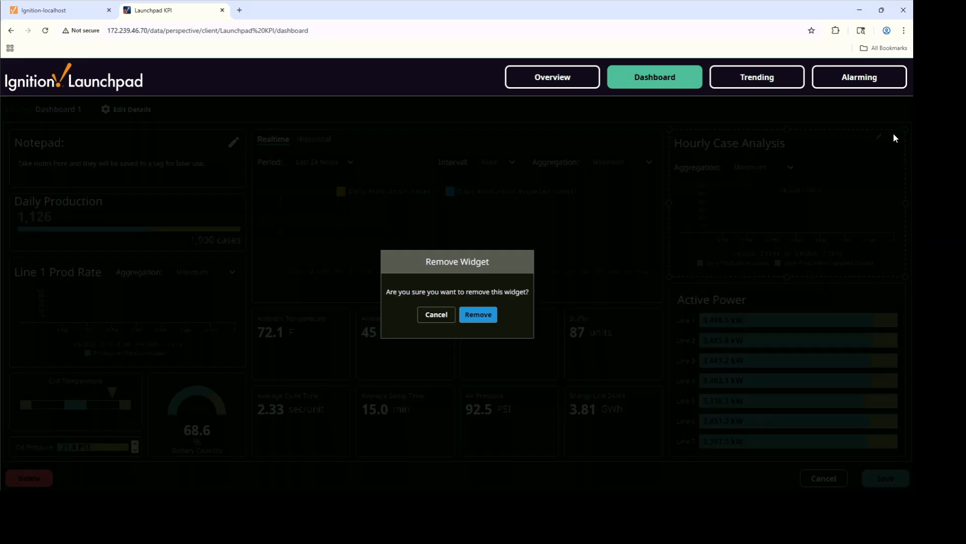
pyautogui.click(485, 321)
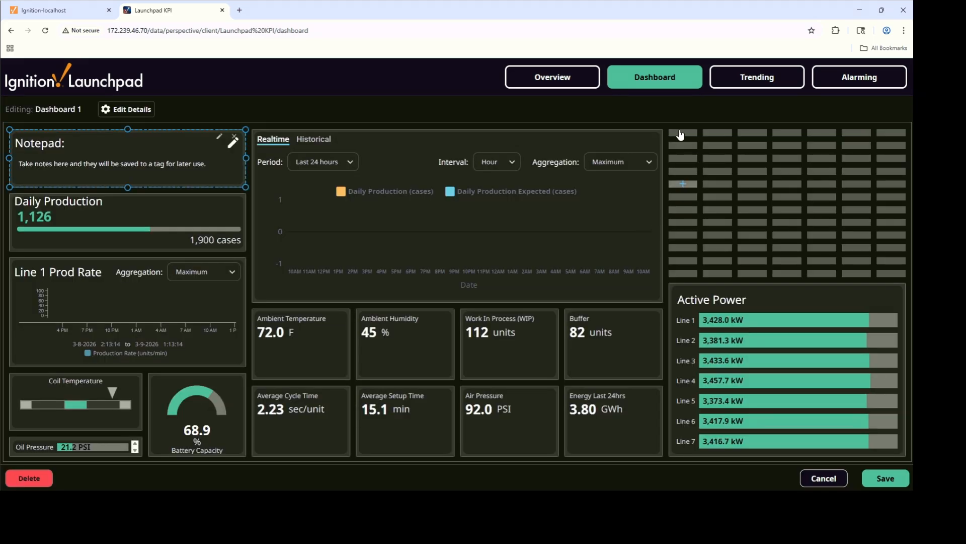
# Add a Sparkline widget at the first empty cell of the area above Active Power
pyautogui.click(680, 134)
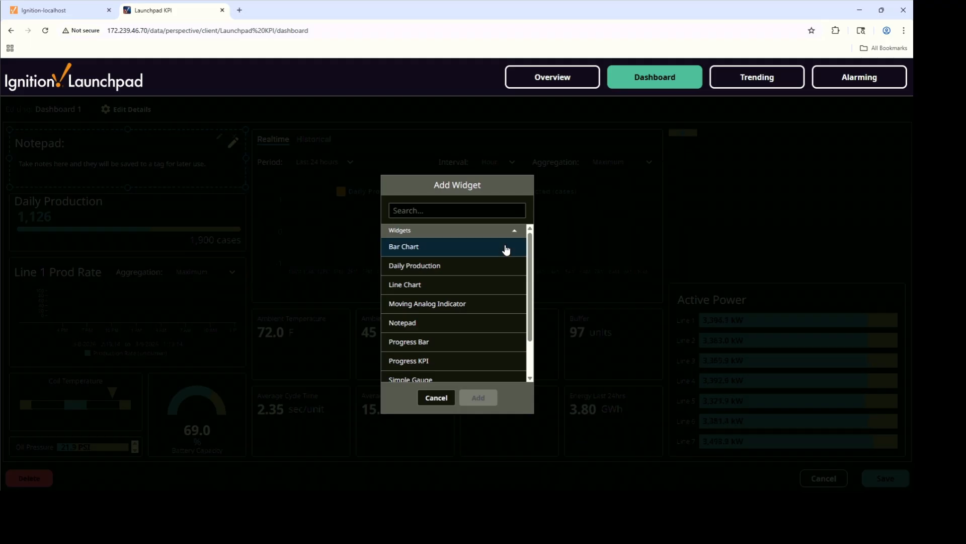
pyautogui.moveTo(529, 266); pyautogui.dragTo(535, 340)
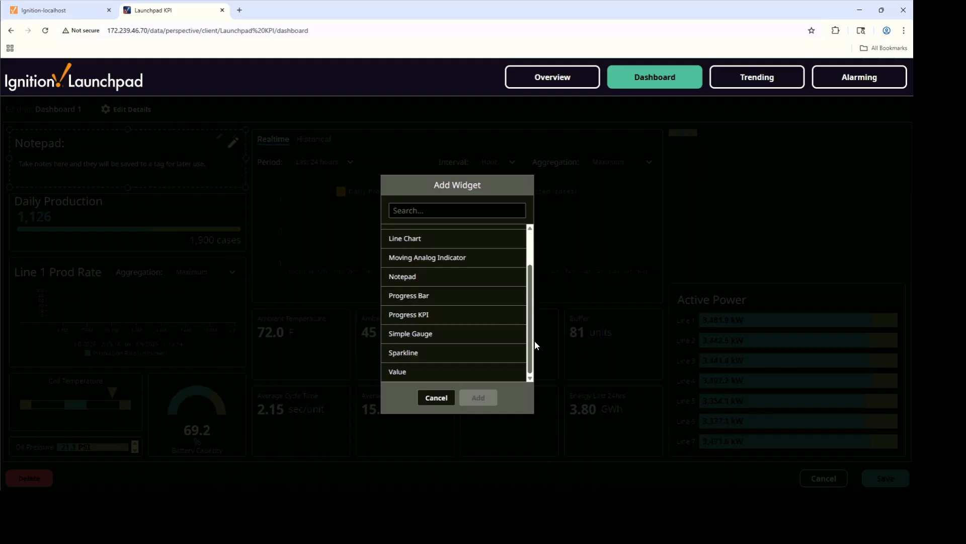
pyautogui.click(416, 358)
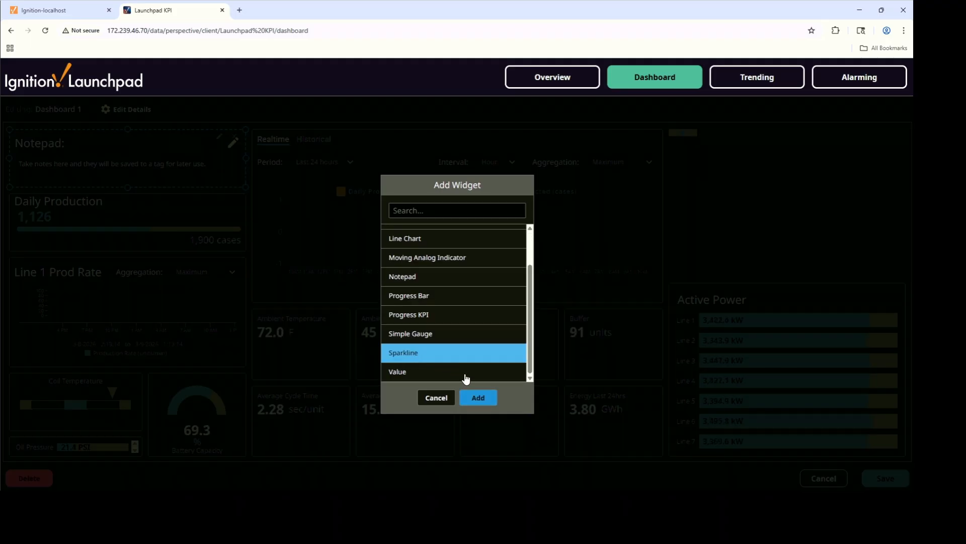
pyautogui.click(483, 399)
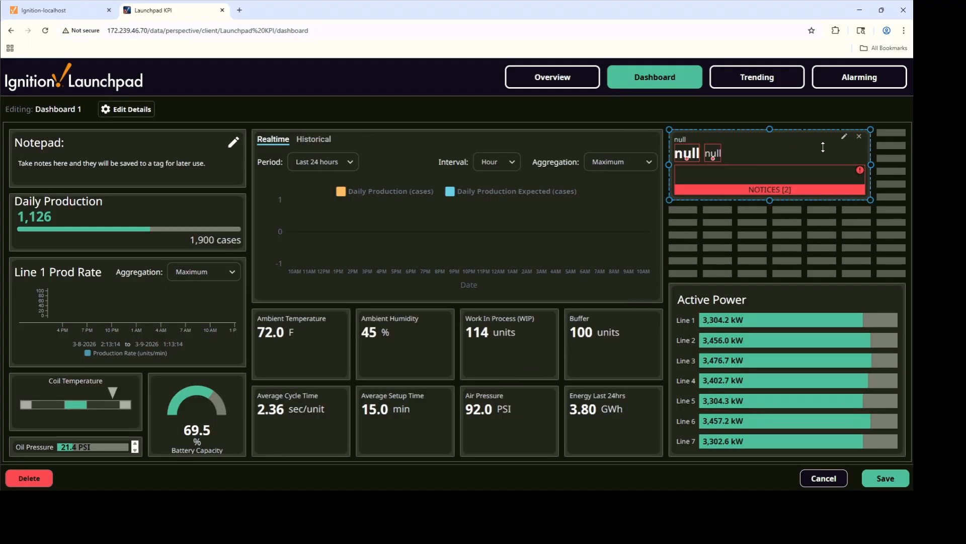
# Configure the new Sparkline widget with the historical motoramps tag from default/simulated data/refrigeration/compressor1 and save it
pyautogui.click(844, 136)
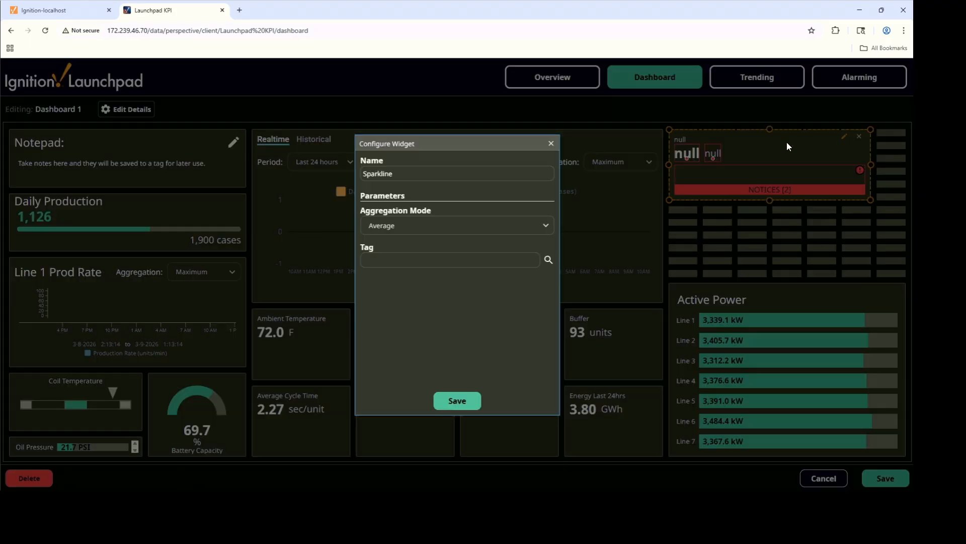
pyautogui.click(547, 260)
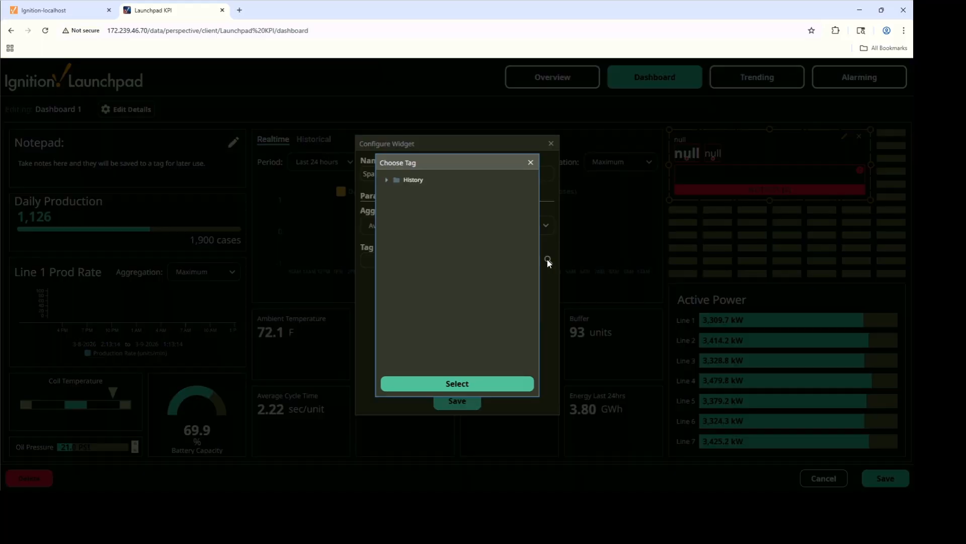
pyautogui.click(405, 183)
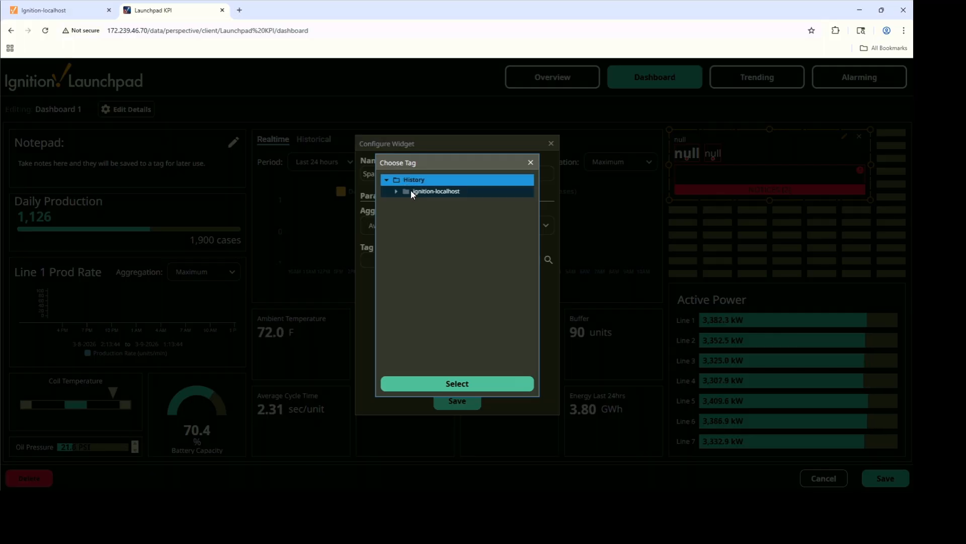
pyautogui.click(432, 193)
pyautogui.click(434, 203)
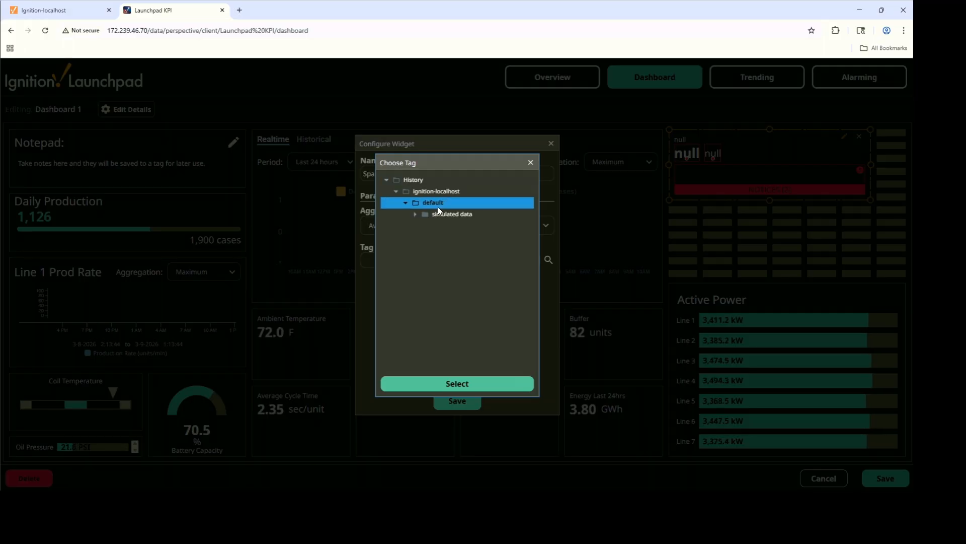
pyautogui.click(444, 215)
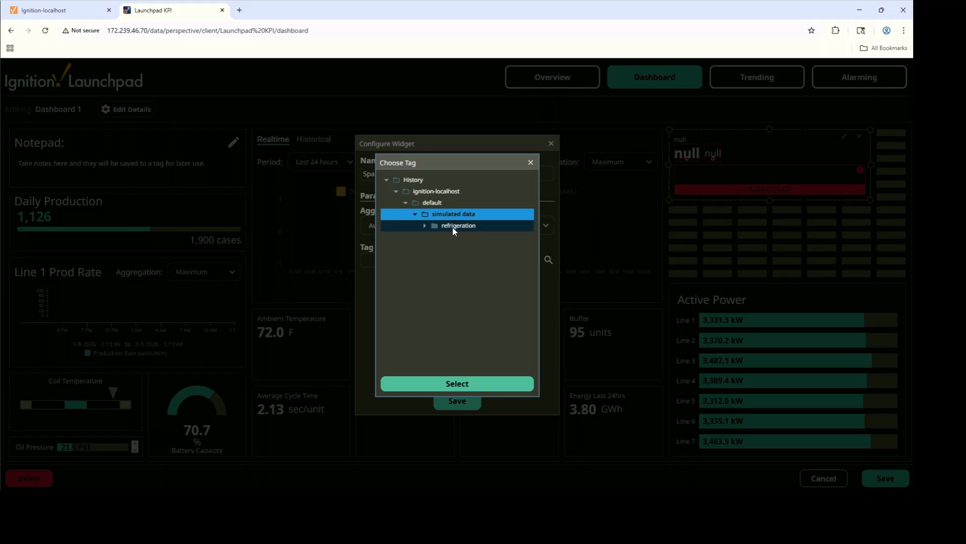
pyautogui.click(452, 227)
pyautogui.click(458, 238)
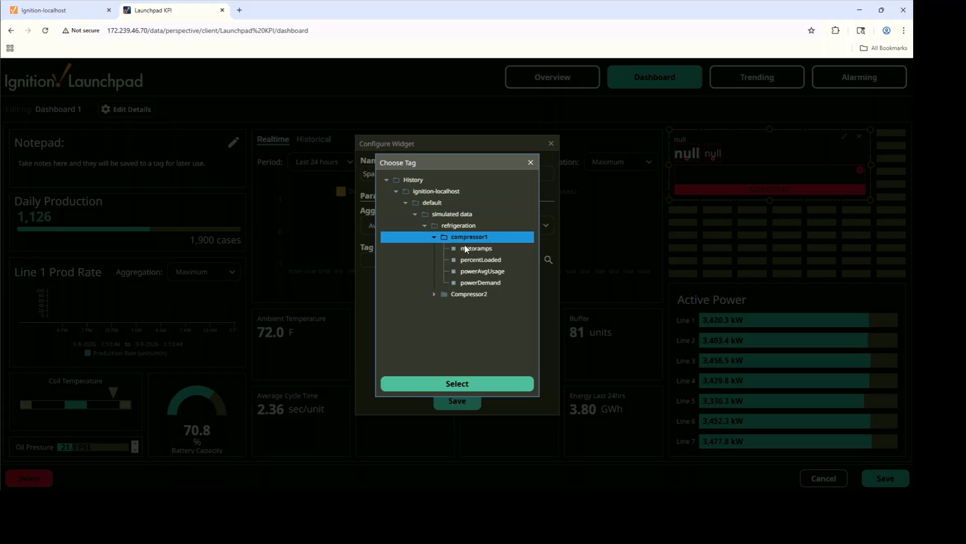
pyautogui.click(464, 249)
pyautogui.click(502, 385)
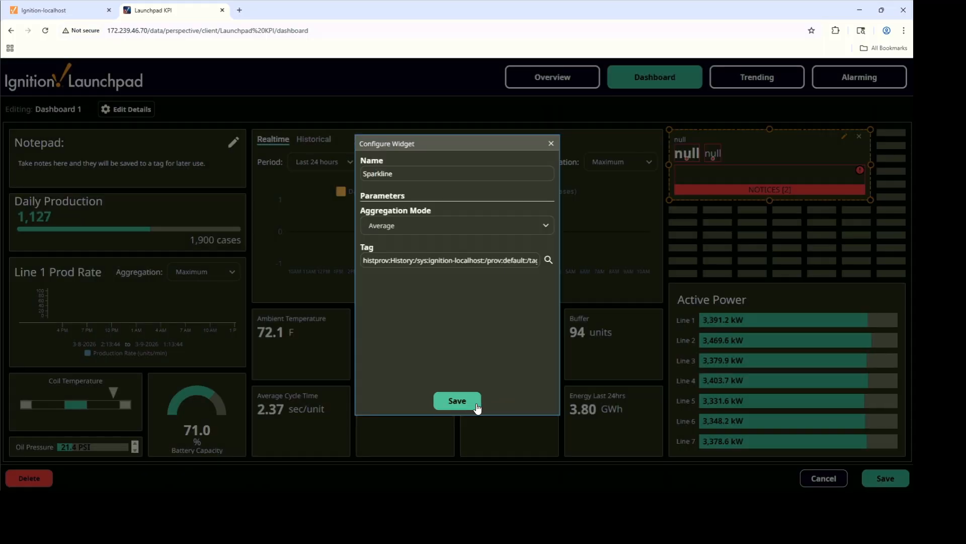
pyautogui.click(457, 401)
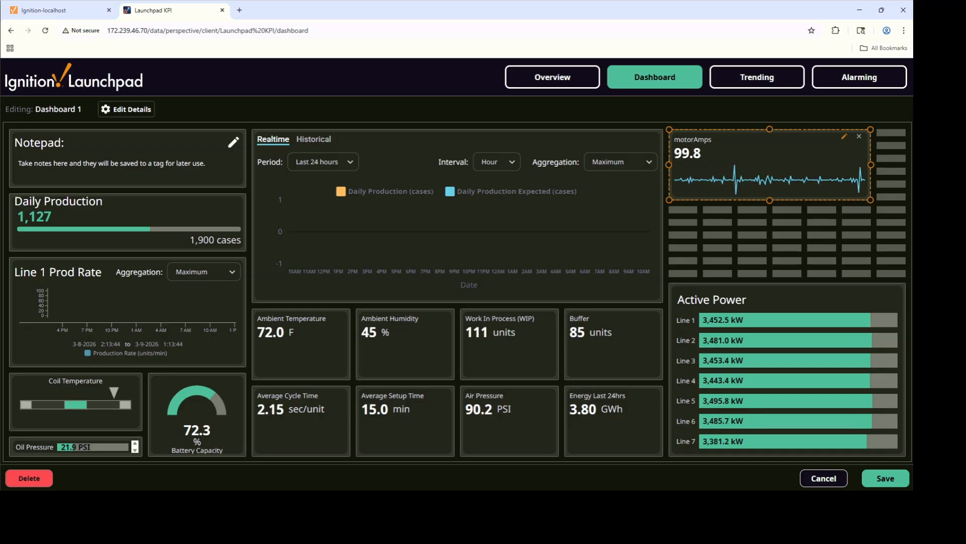
# Return to the Designer, collapse the Sparkline view and examine the list of views in the Kpi Components folder
pyautogui.click(311, 502)
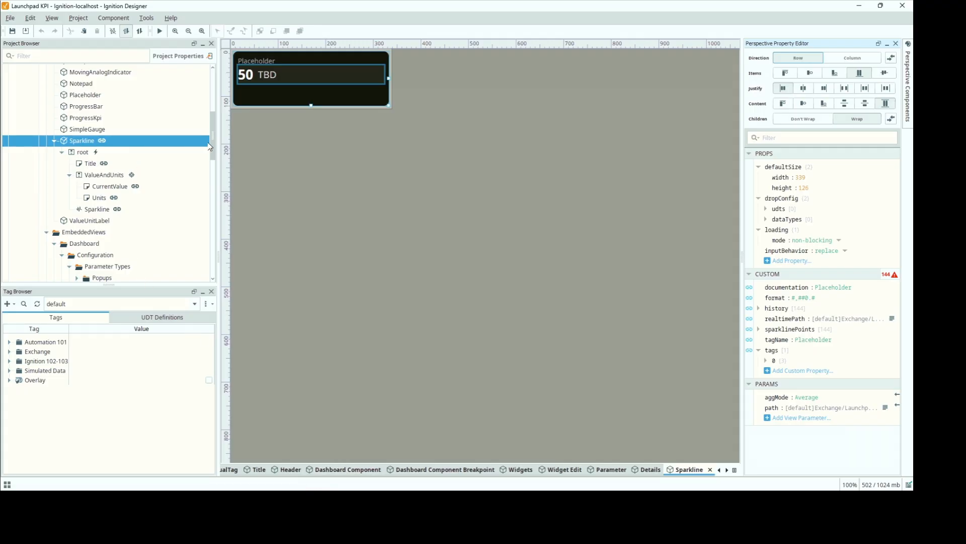
pyautogui.scroll(3, 212, 126)
pyautogui.scroll(1, 210, 122)
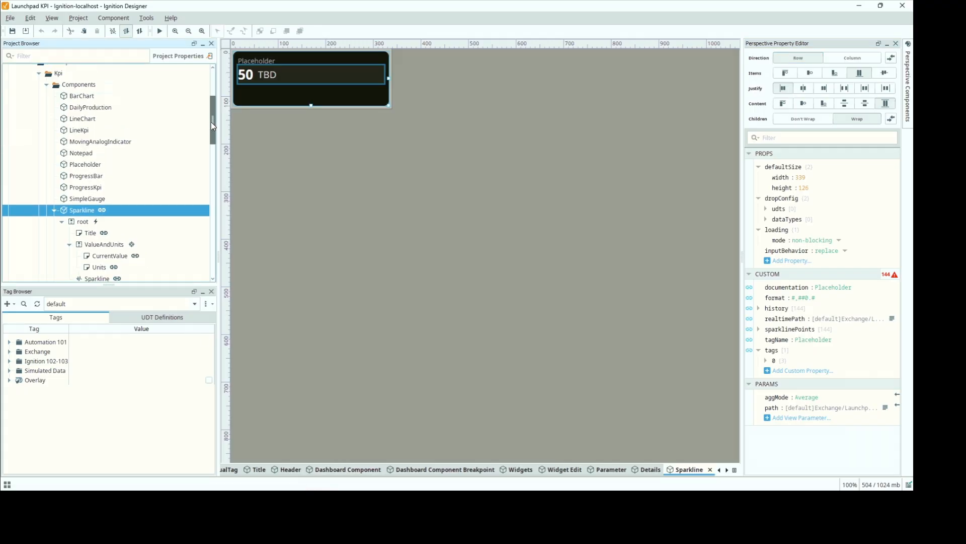
pyautogui.click(54, 211)
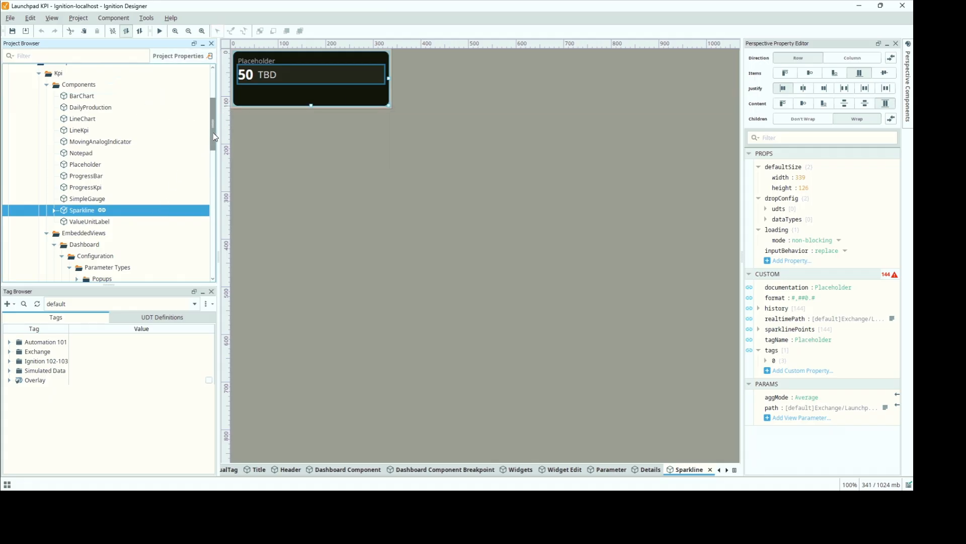
pyautogui.moveTo(215, 137); pyautogui.dragTo(216, 135)
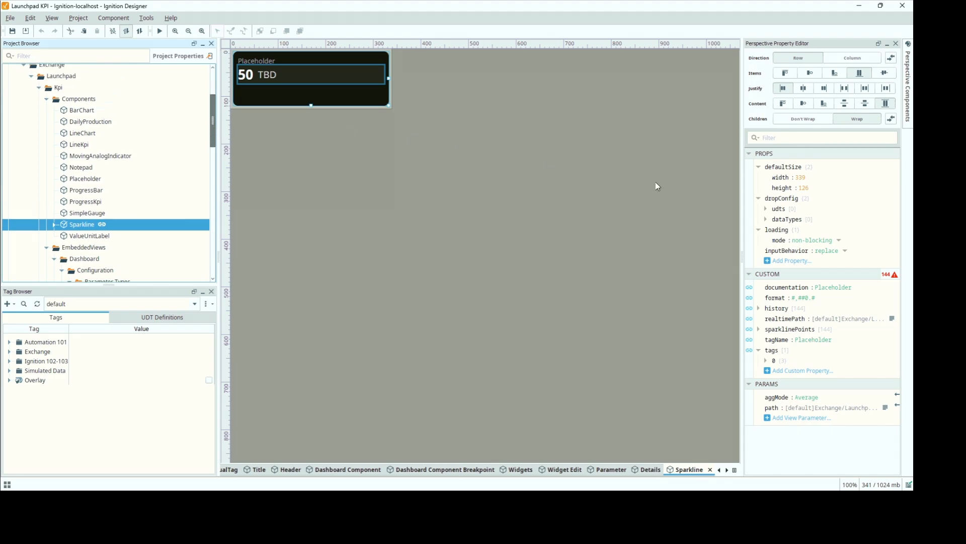
# Expand the Sparkline view and review the expression structure binding and script on Title's text, leaving it without changes
pyautogui.click(55, 227)
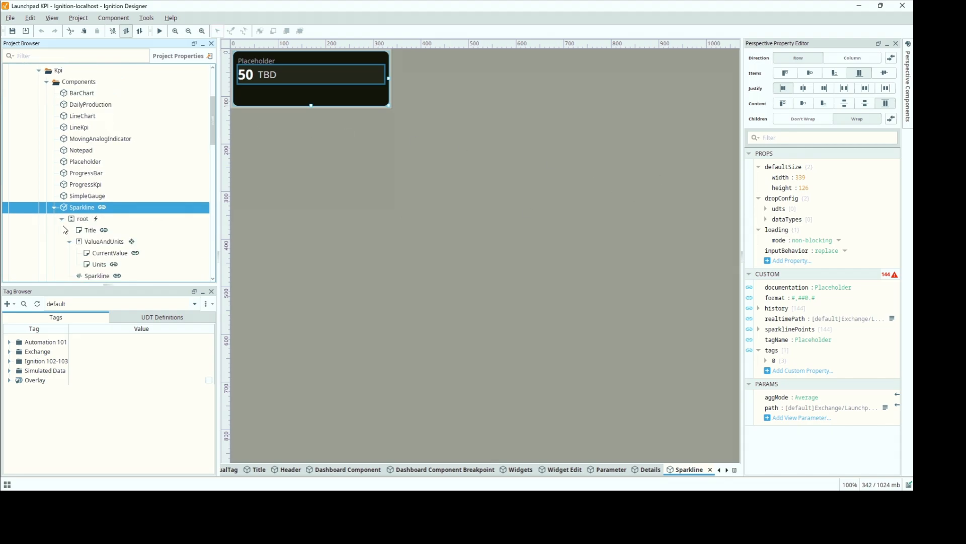
pyautogui.click(91, 231)
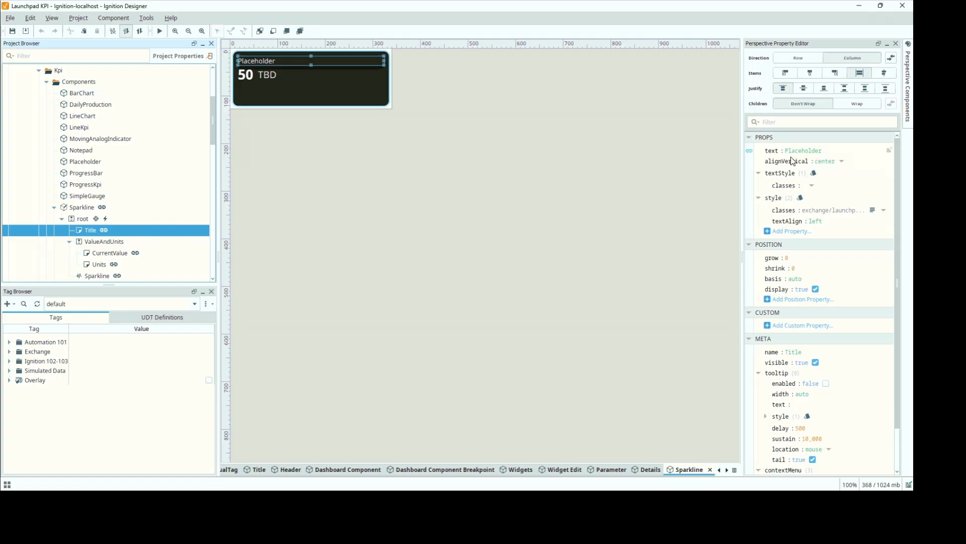
pyautogui.click(749, 150)
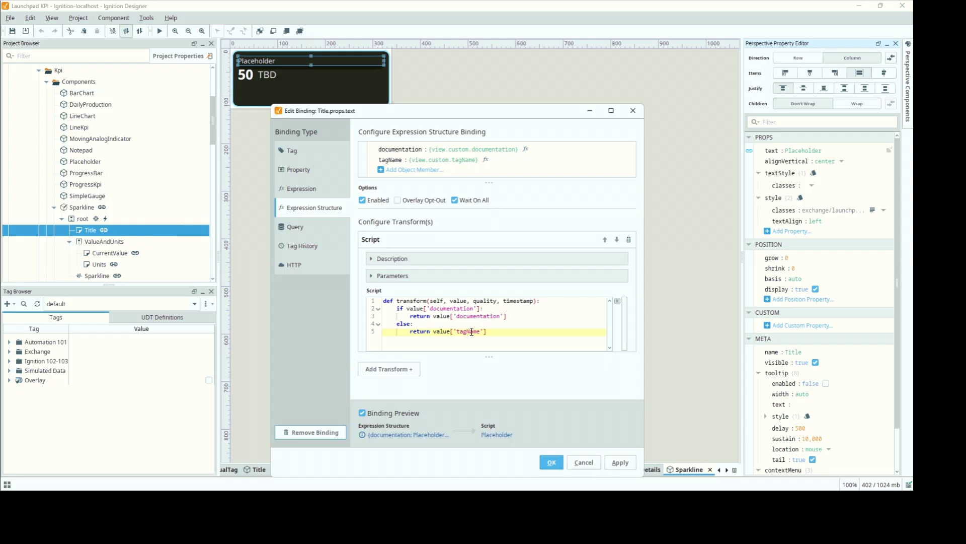
pyautogui.click(589, 460)
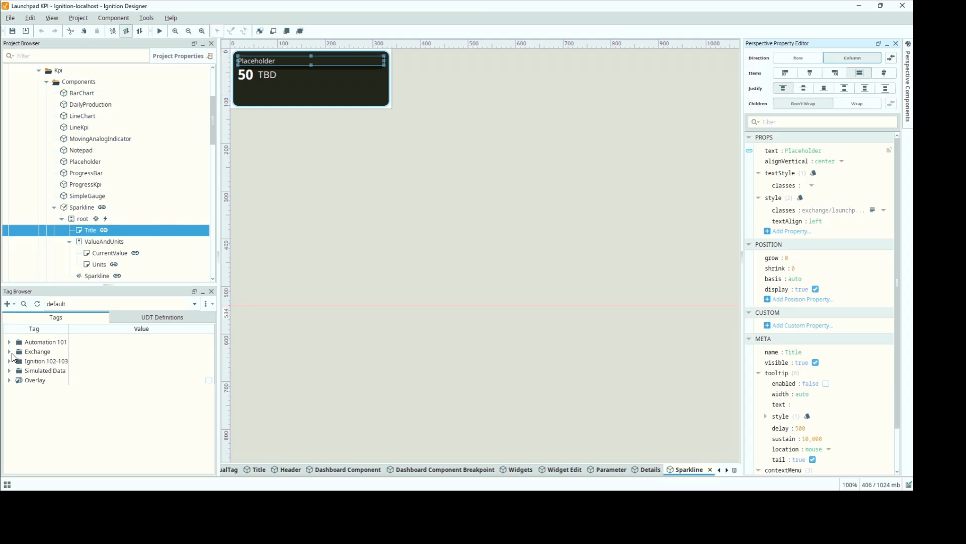
# Open the AmbientTemperature tag from the Exchange/Launchpad folder in the Tag Editor to examine its properties
pyautogui.click(9, 352)
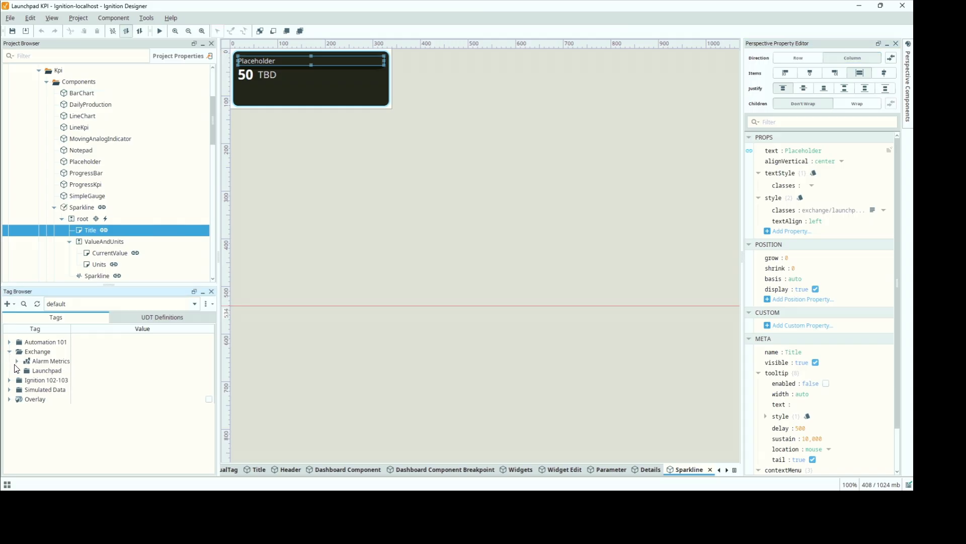
pyautogui.click(17, 370)
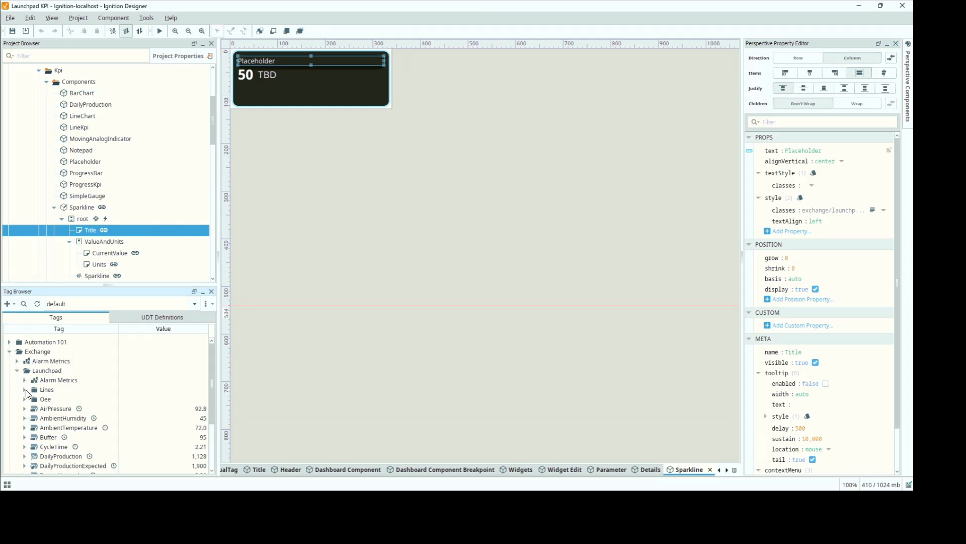
pyautogui.click(70, 429)
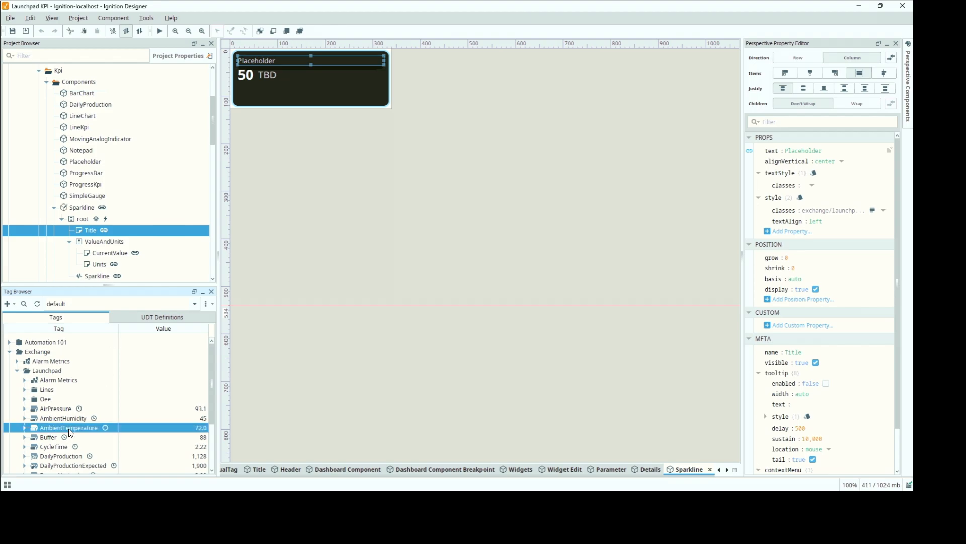
pyautogui.doubleClick(70, 429)
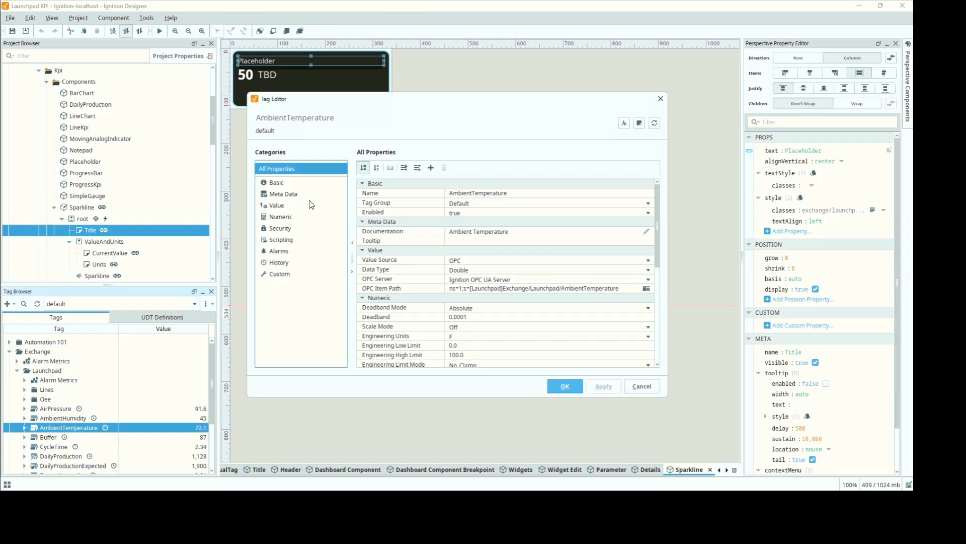
# Review the Documentation and Engineering Units properties of the AmbientTemperature tag and close the Tag Editor without changes
pyautogui.click(514, 235)
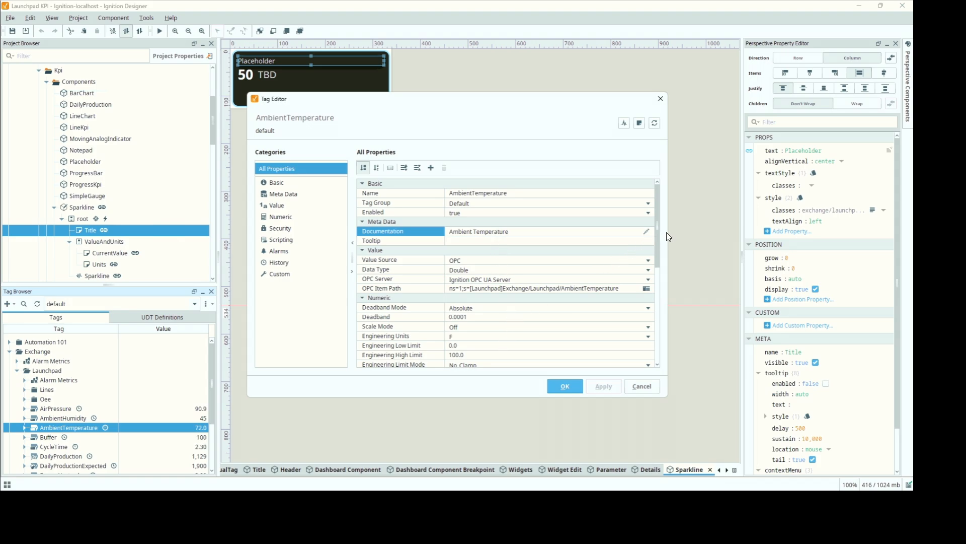
pyautogui.moveTo(657, 237); pyautogui.dragTo(656, 270)
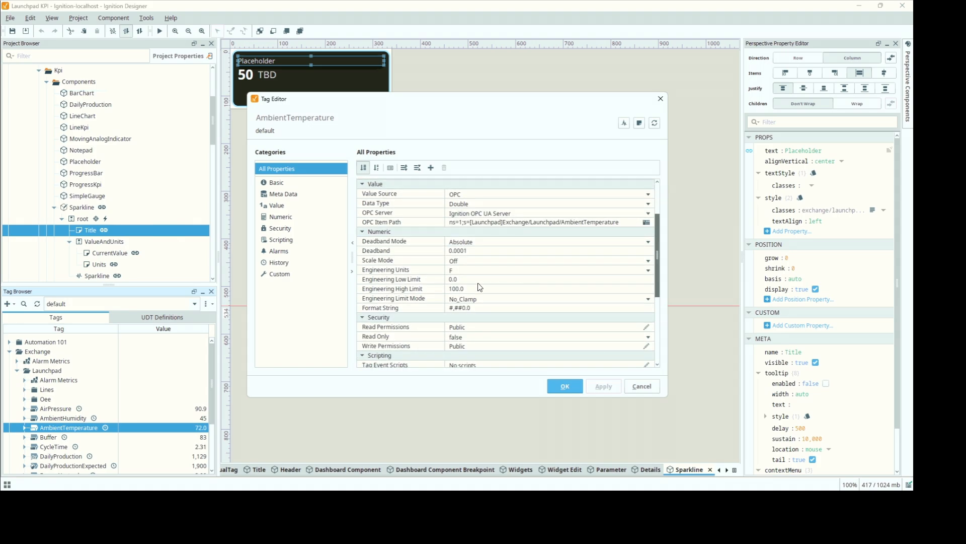
pyautogui.click(471, 271)
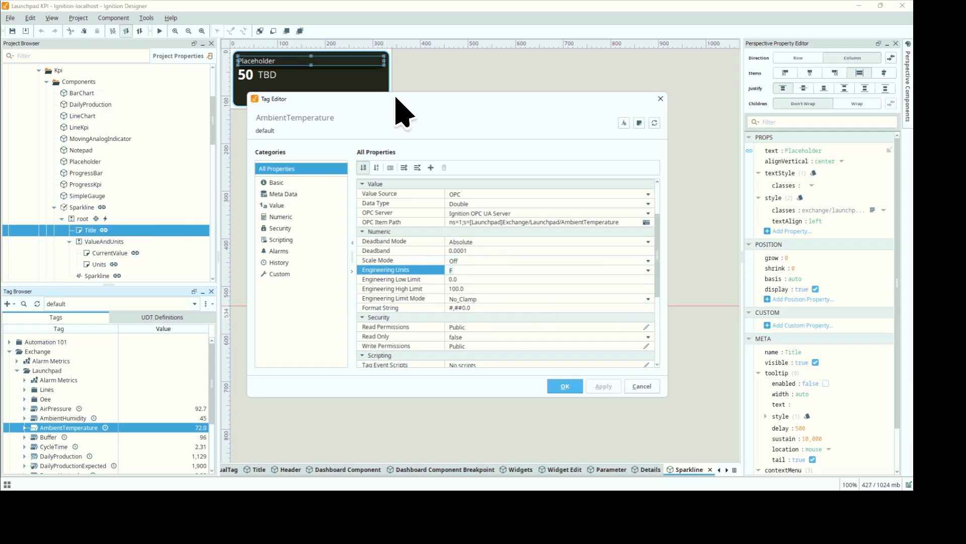
pyautogui.click(639, 386)
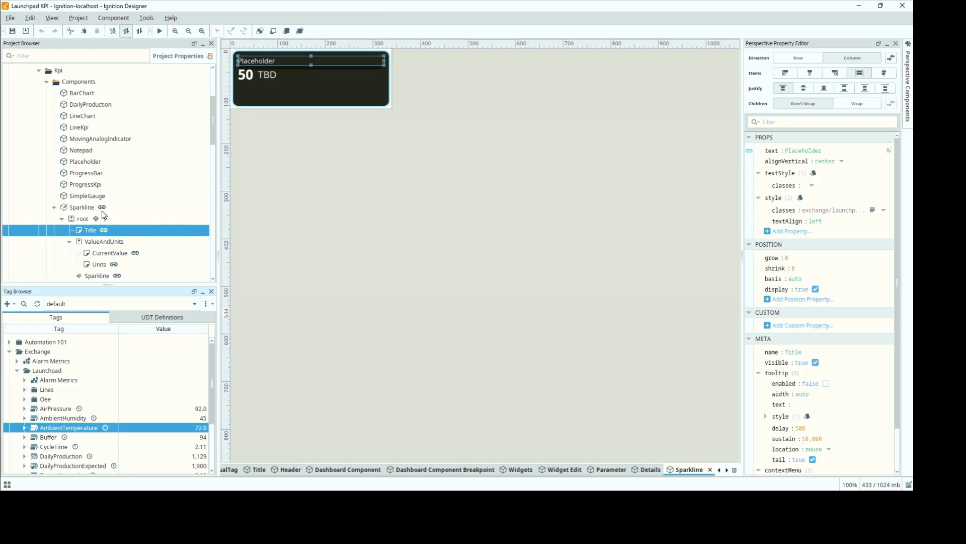
# Browse the project's EmbeddedViews folder, collapsing its Dashboard/Configuration folder, and continue to the Views folder
pyautogui.moveTo(215, 140); pyautogui.dragTo(215, 148)
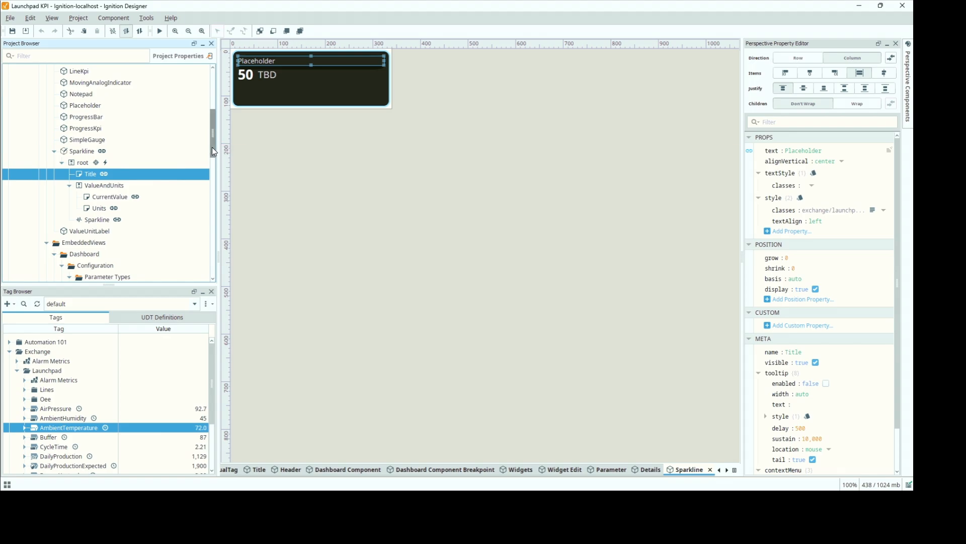
pyautogui.moveTo(212, 147); pyautogui.dragTo(212, 185)
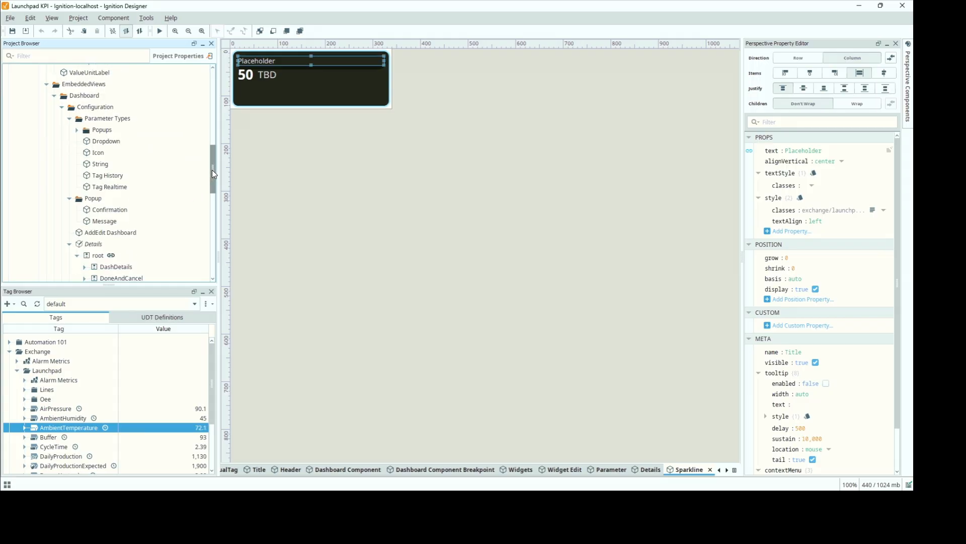
pyautogui.moveTo(213, 170)
pyautogui.mouseDown()
pyautogui.moveTo(212, 140)
pyautogui.moveTo(206, 233)
pyautogui.moveTo(205, 159)
pyautogui.mouseUp()
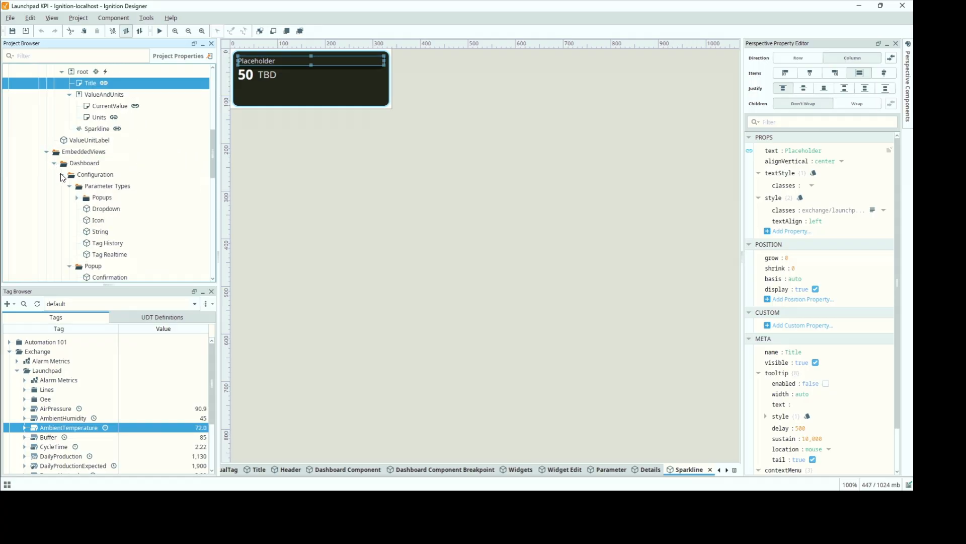
pyautogui.click(61, 174)
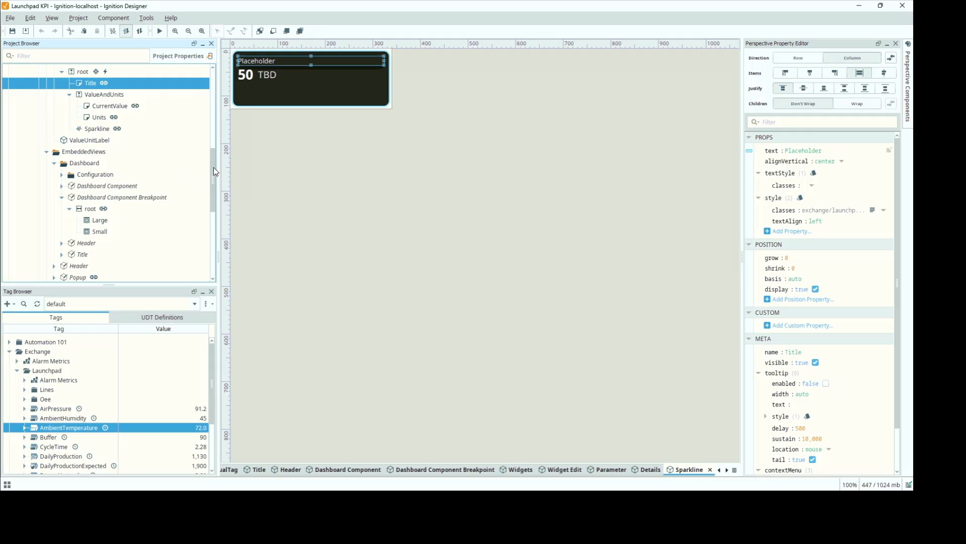
pyautogui.moveTo(213, 167); pyautogui.dragTo(213, 228)
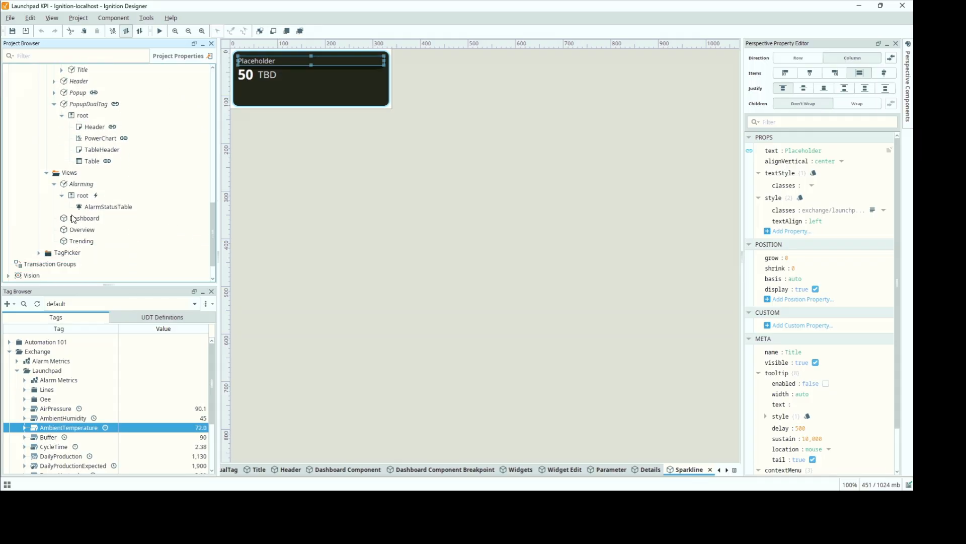
# Open the Dashboard view from the Views folder and examine the full path of its embedded Dashboard view, leaving it without changes
pyautogui.doubleClick(76, 218)
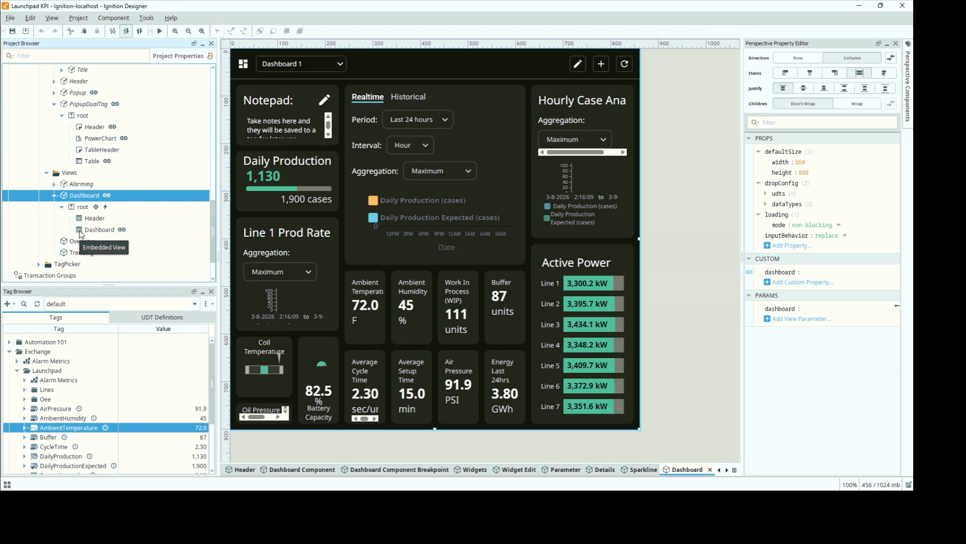
pyautogui.click(80, 232)
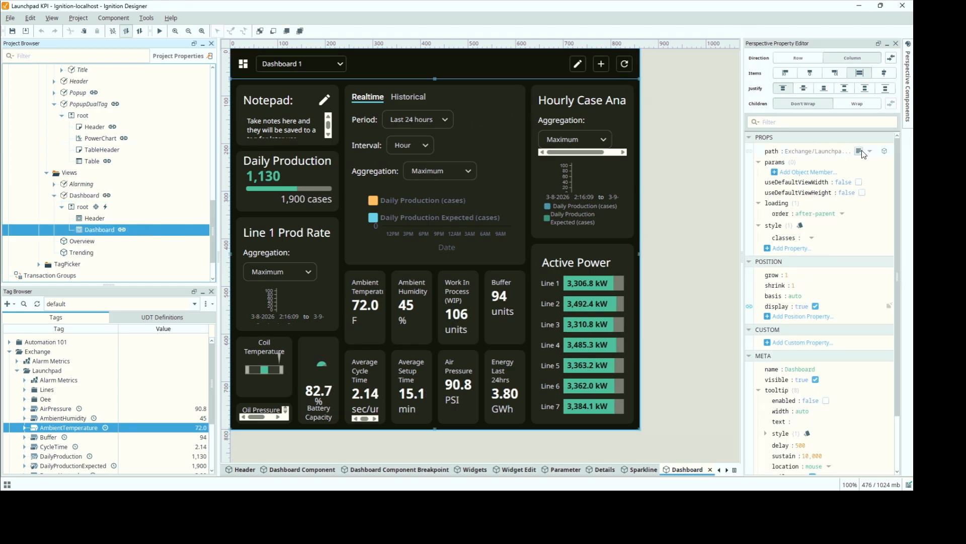
pyautogui.click(861, 151)
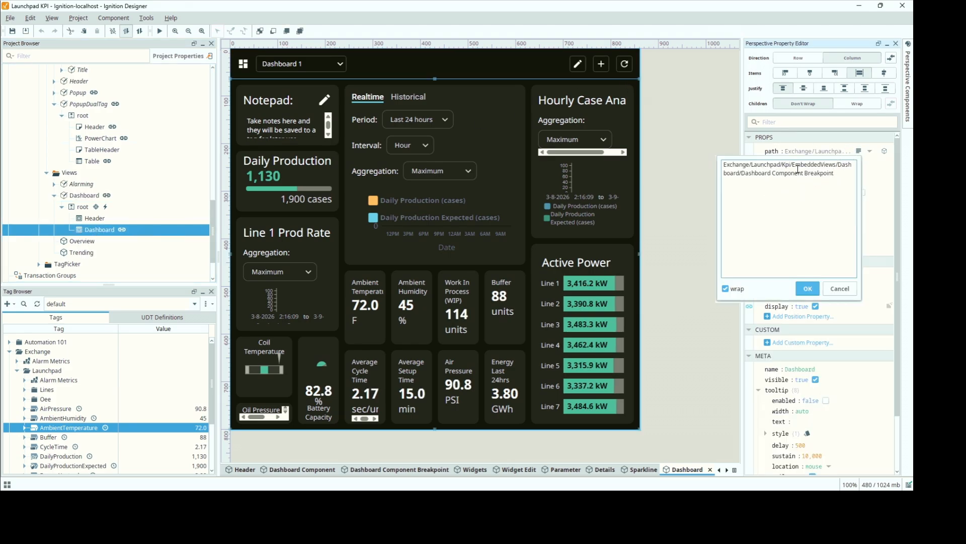
pyautogui.click(832, 292)
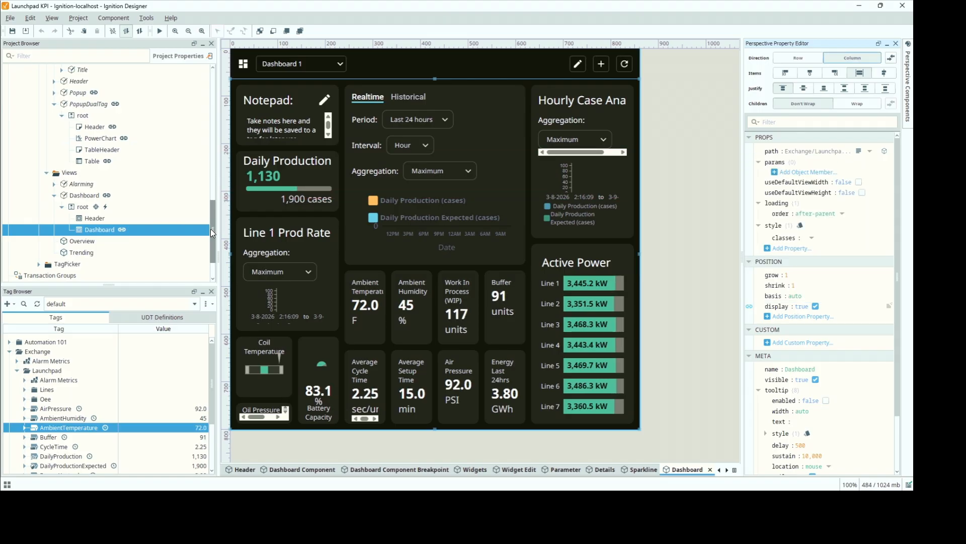
# Open the Dashboard Component Breakpoint view and examine the path of its Large embedded view, leaving it without changes
pyautogui.scroll(3, 212, 201)
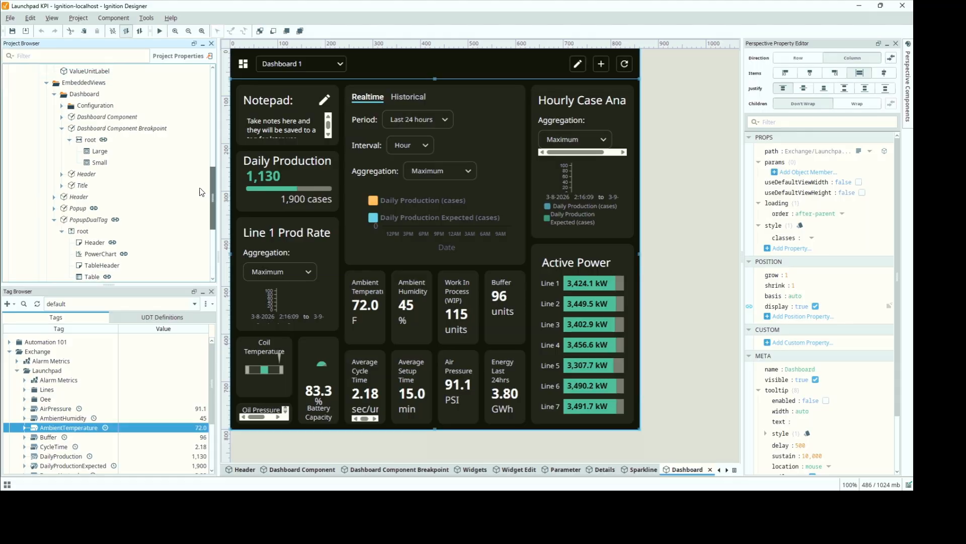
pyautogui.doubleClick(113, 130)
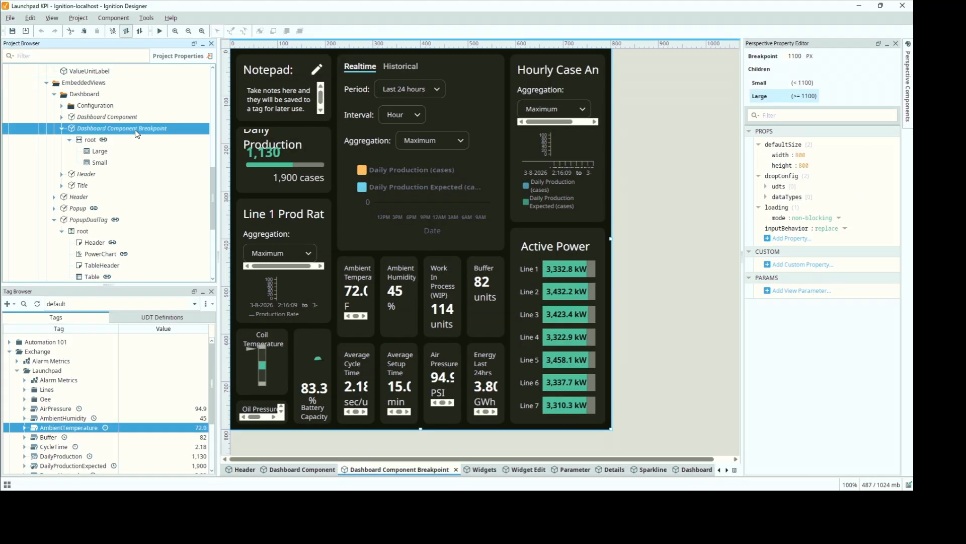
pyautogui.click(86, 150)
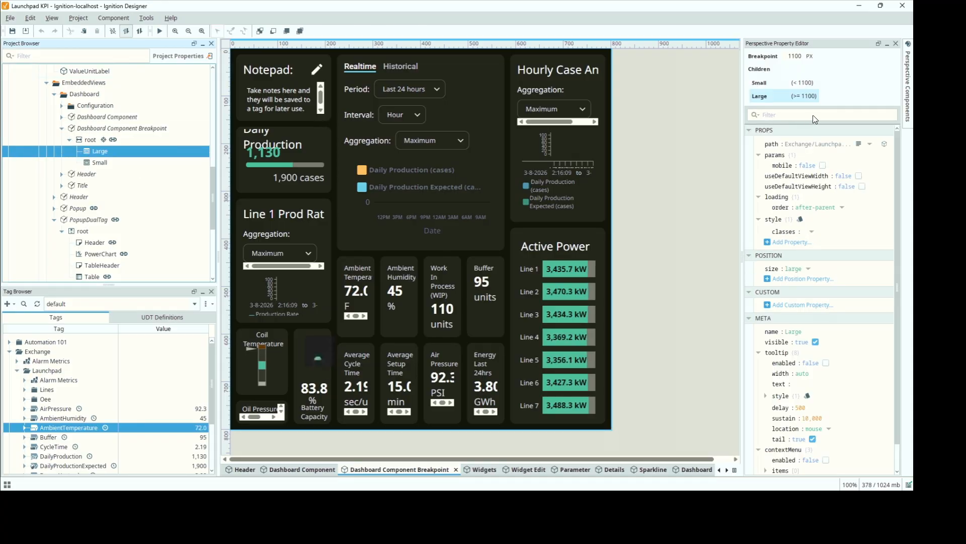
pyautogui.click(858, 143)
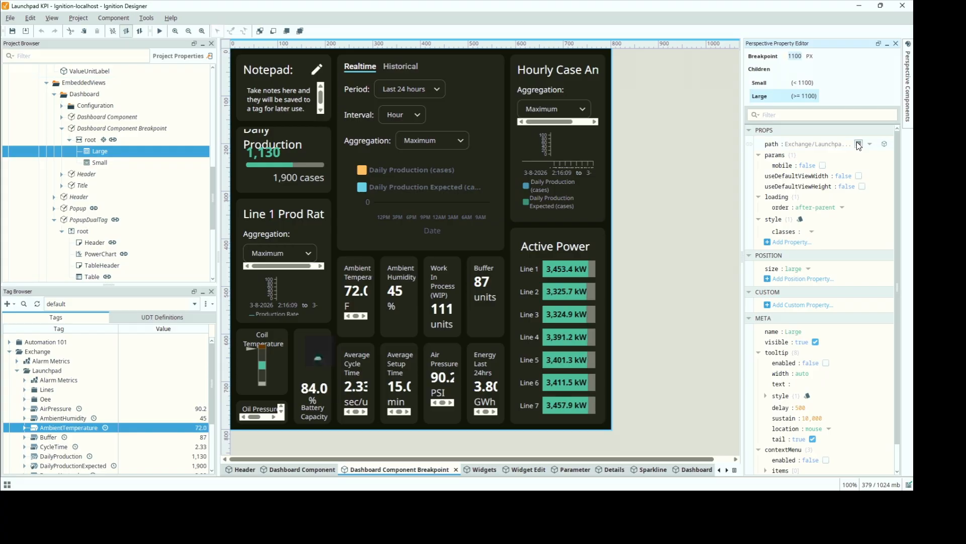
pyautogui.click(858, 144)
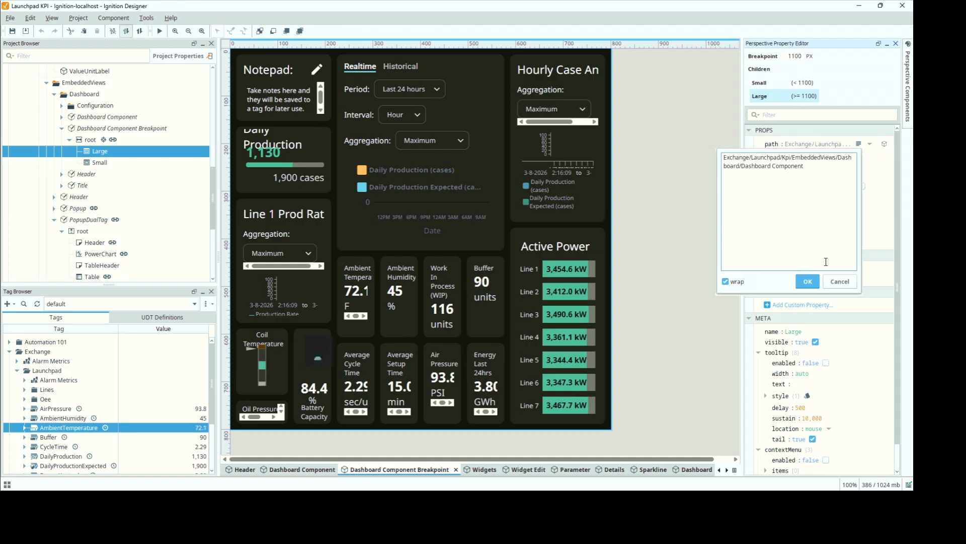
pyautogui.click(845, 282)
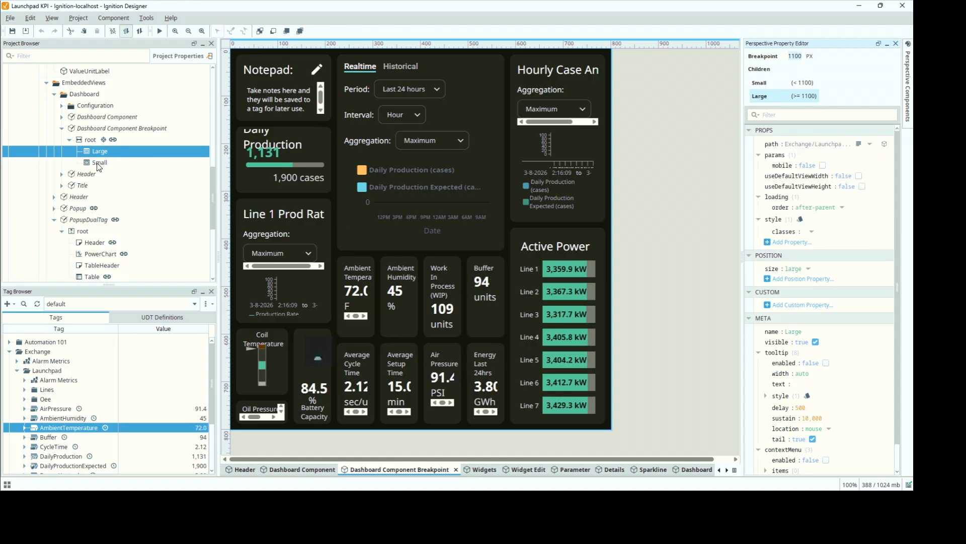
# Select the Small embedded view under the breakpoint container and examine its path without changing it
pyautogui.click(98, 164)
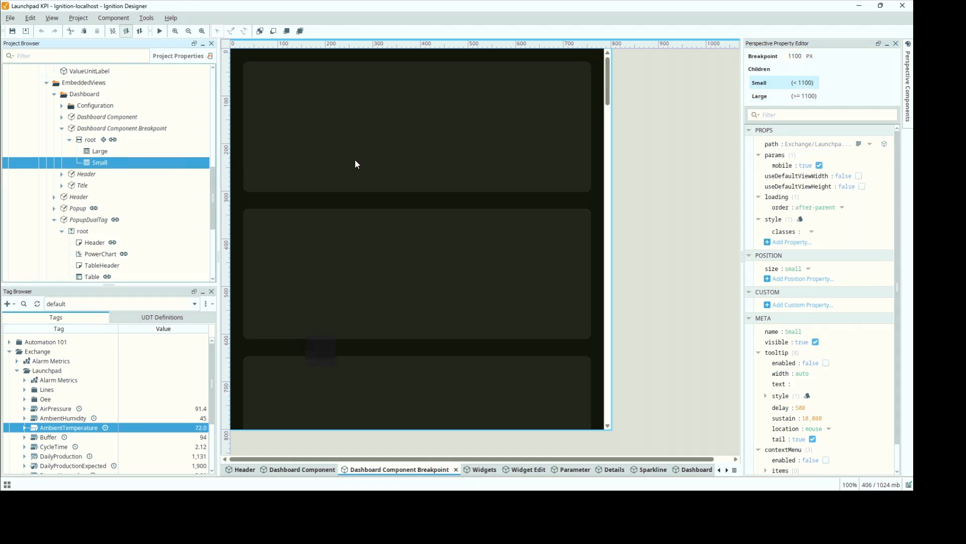
pyautogui.click(859, 144)
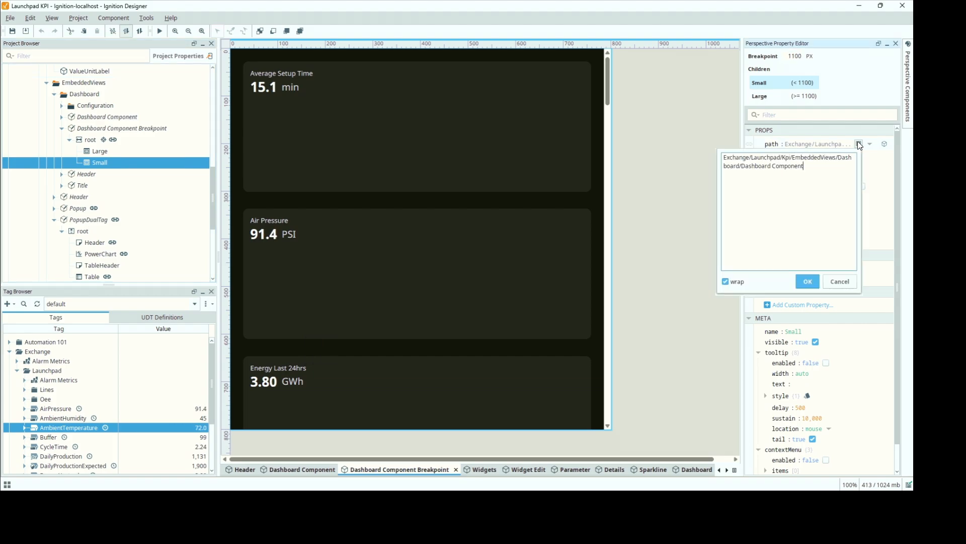
pyautogui.click(844, 288)
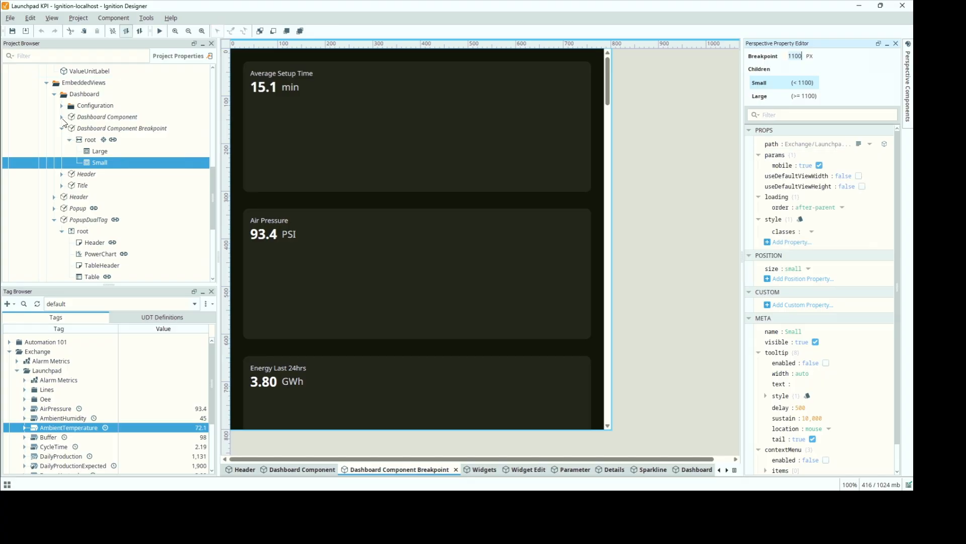
# Expand the Dashboard Component view, open its Dashboard component and review the property binding on grid without changes
pyautogui.click(61, 117)
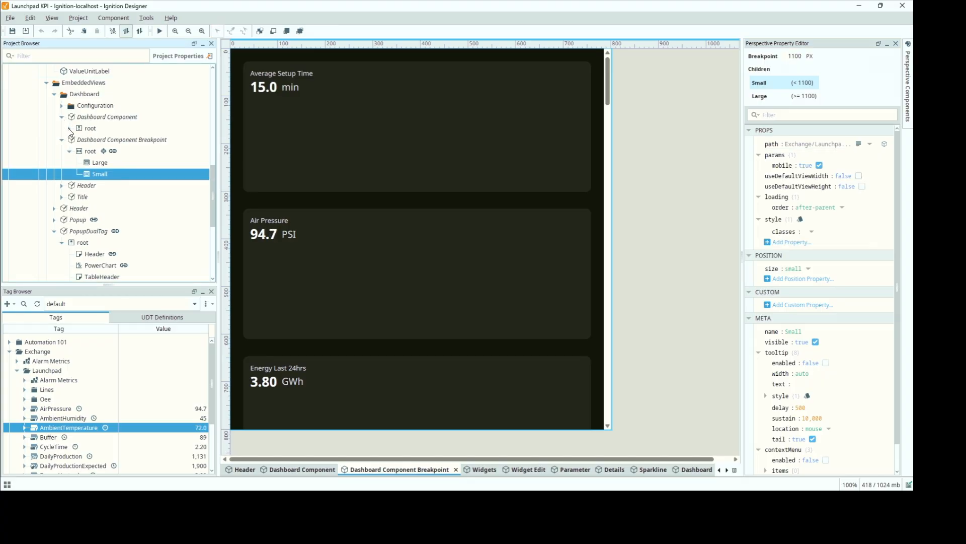
pyautogui.click(70, 129)
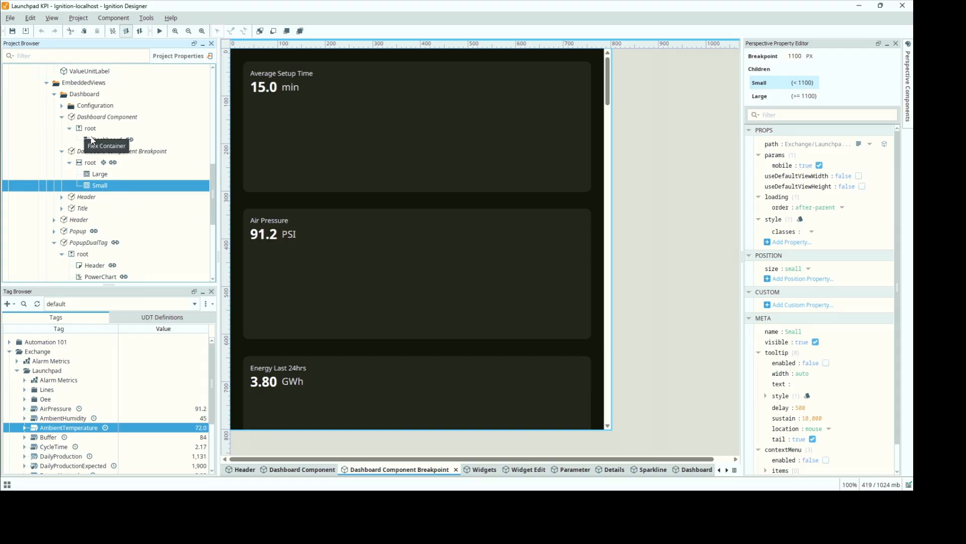
pyautogui.doubleClick(94, 142)
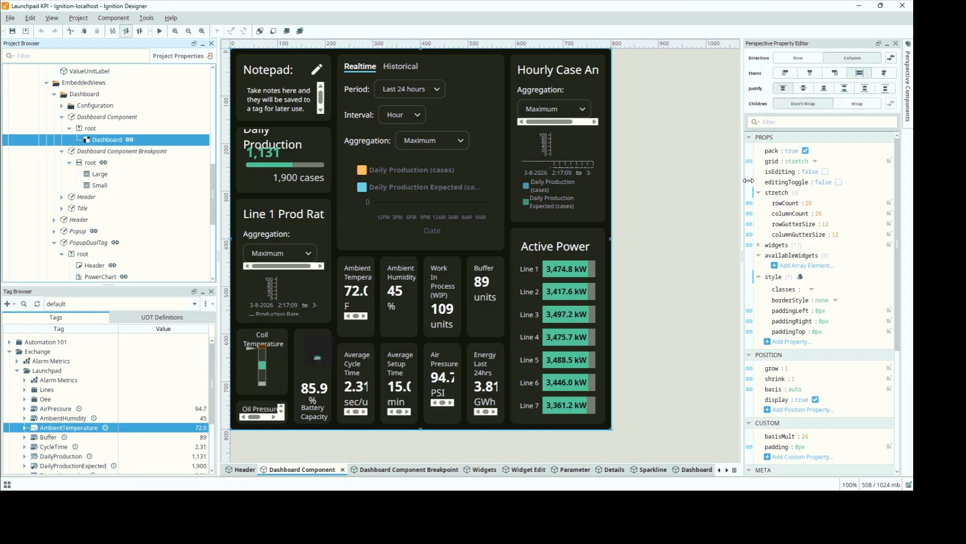
pyautogui.click(749, 162)
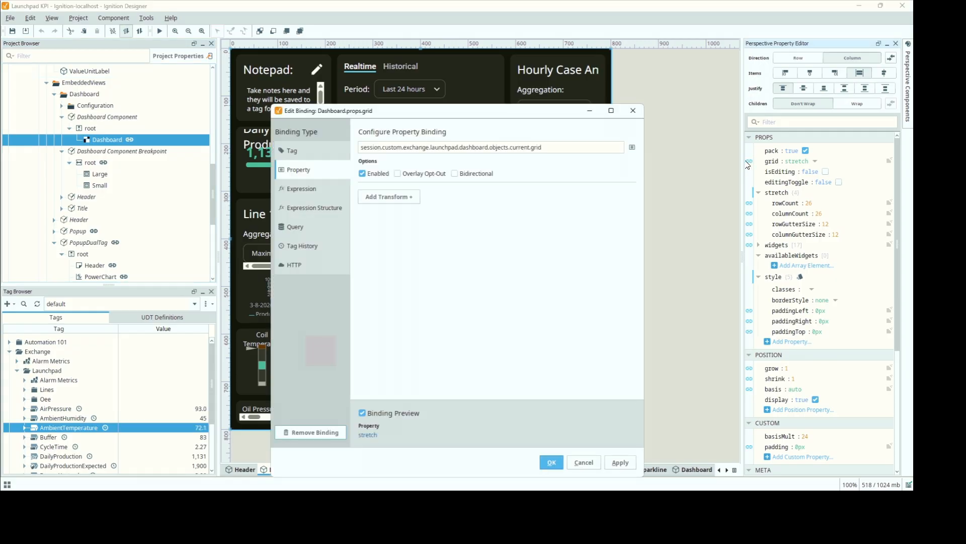
pyautogui.click(583, 462)
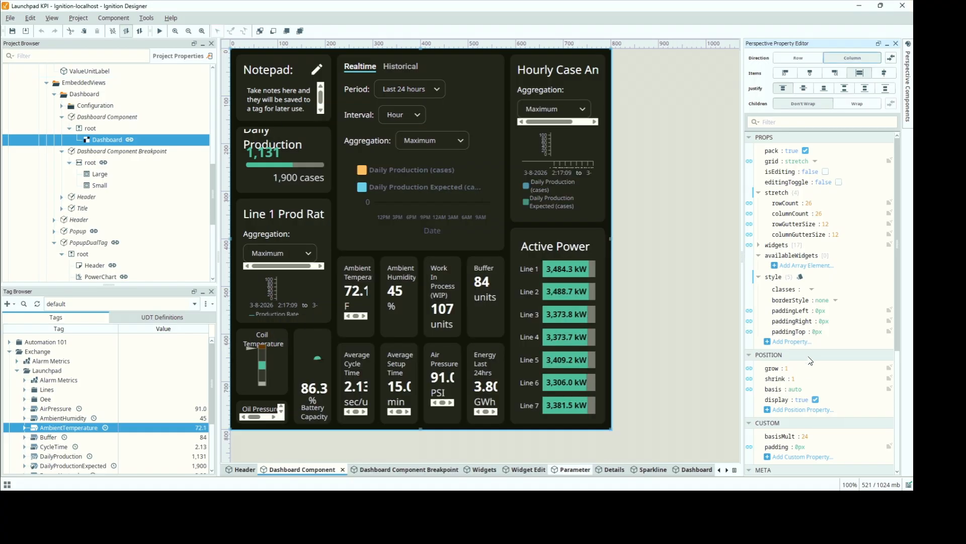
# Review the expression bindings on the Dashboard component's position grow and shrink properties, leaving both without changes
pyautogui.click(750, 370)
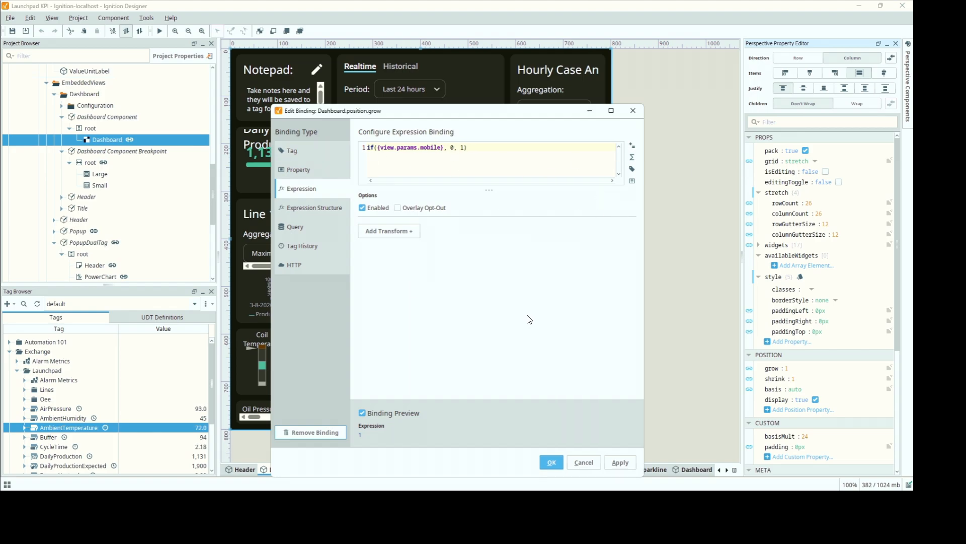
pyautogui.click(592, 463)
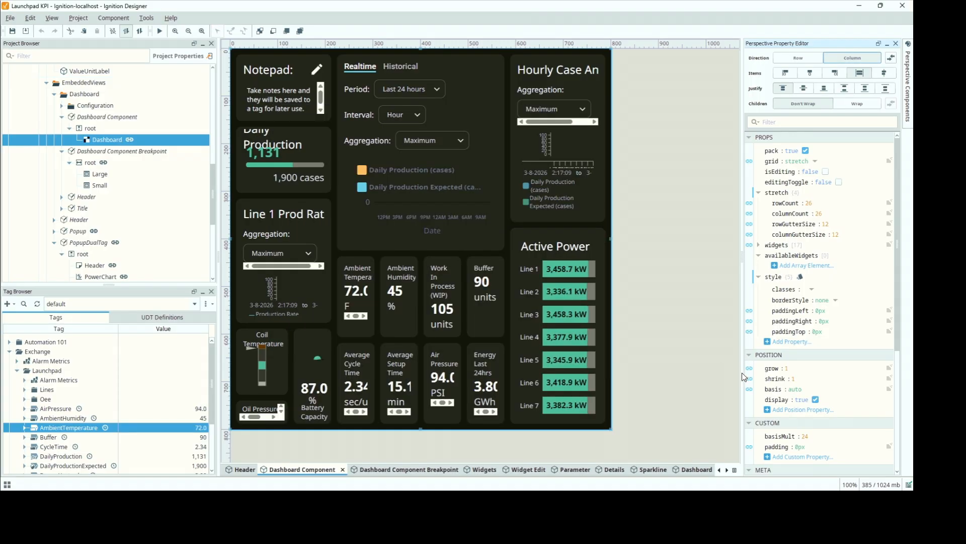
pyautogui.click(749, 380)
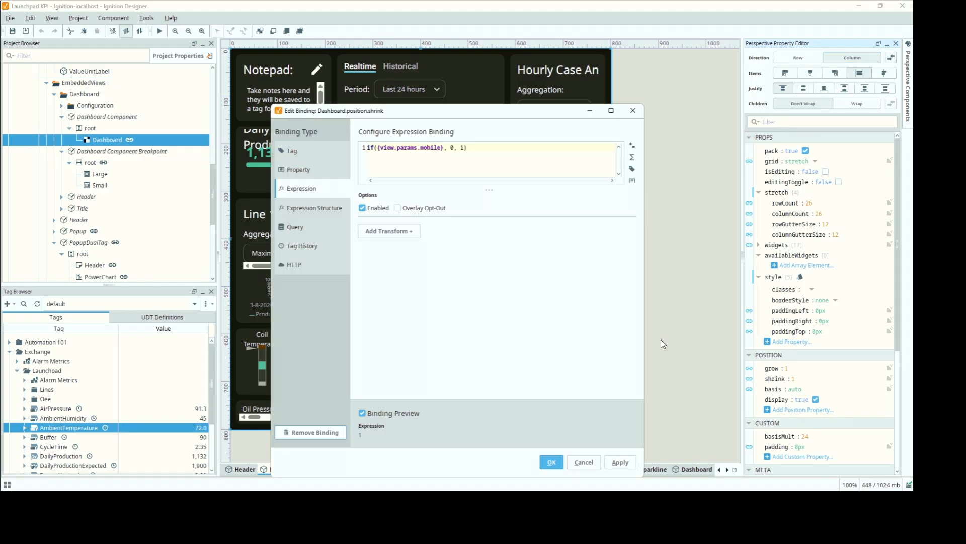
pyautogui.click(592, 466)
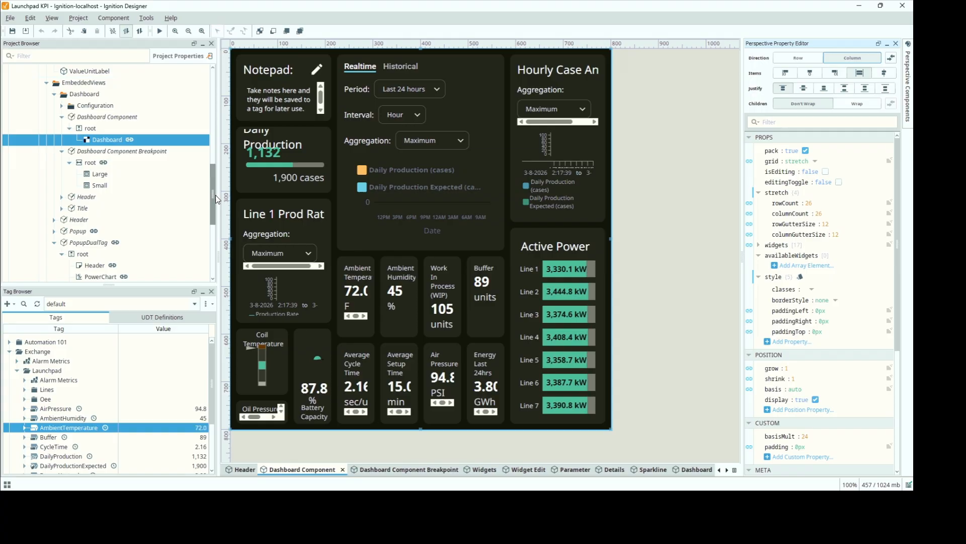
# Expand the Perspective Styles tree down to exchange/launchpad/kpi/components to examine the project's style classes
pyautogui.scroll(10, 215, 195)
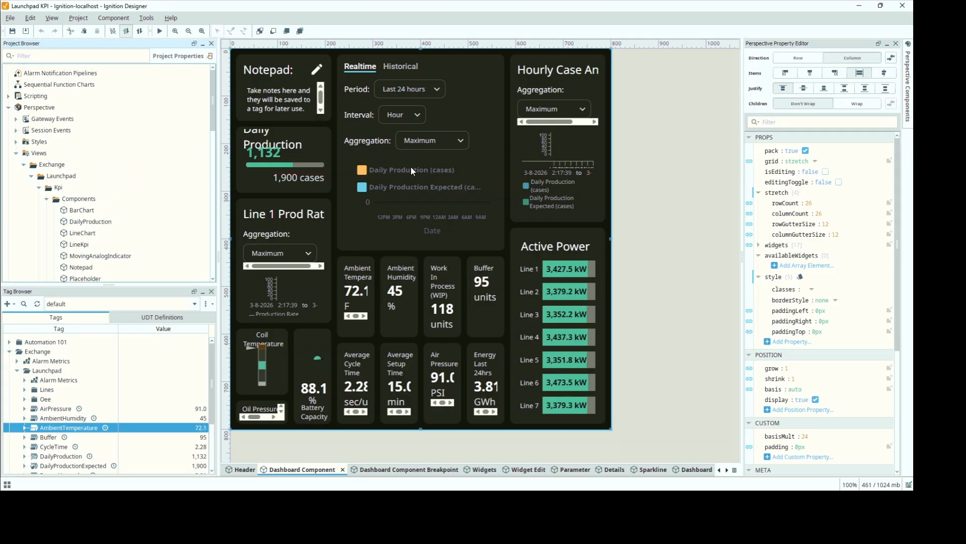
pyautogui.click(16, 143)
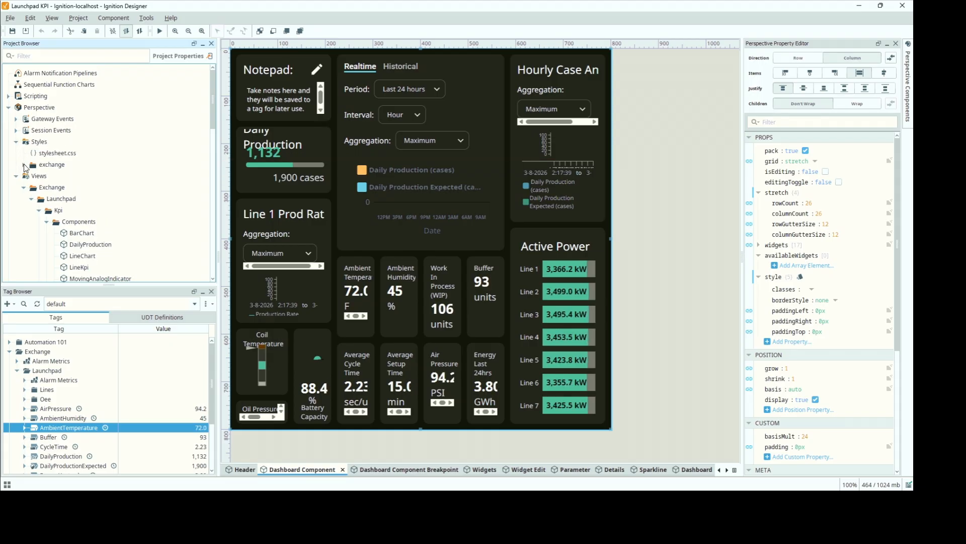
pyautogui.click(24, 165)
pyautogui.click(31, 176)
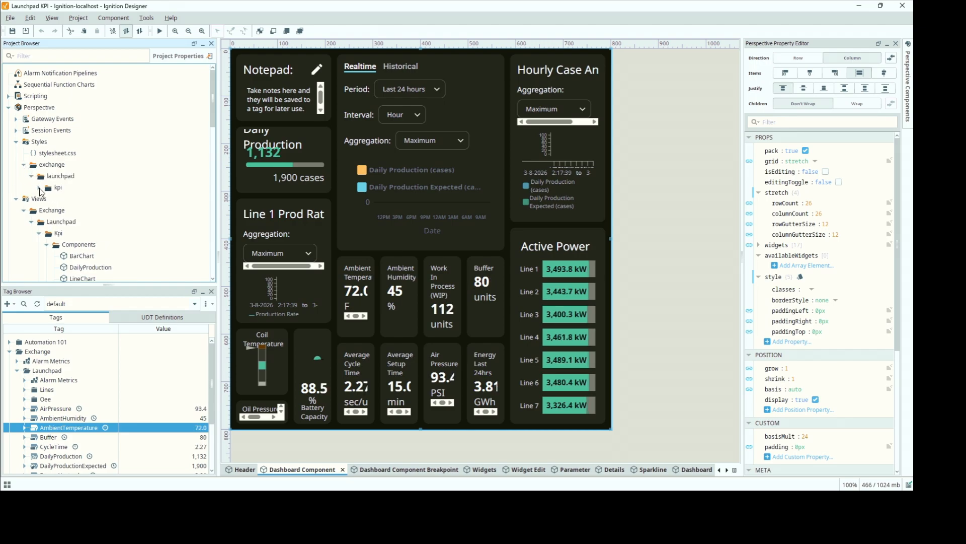
pyautogui.click(39, 187)
pyautogui.click(47, 199)
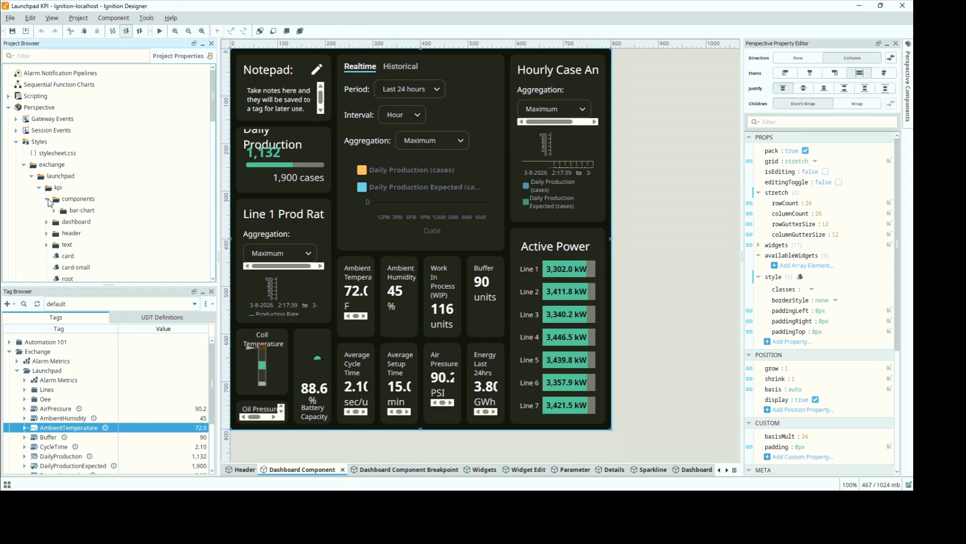
# Expand the bar-chart, text and dashboard style folders under kpi/components to examine their style classes
pyautogui.click(54, 211)
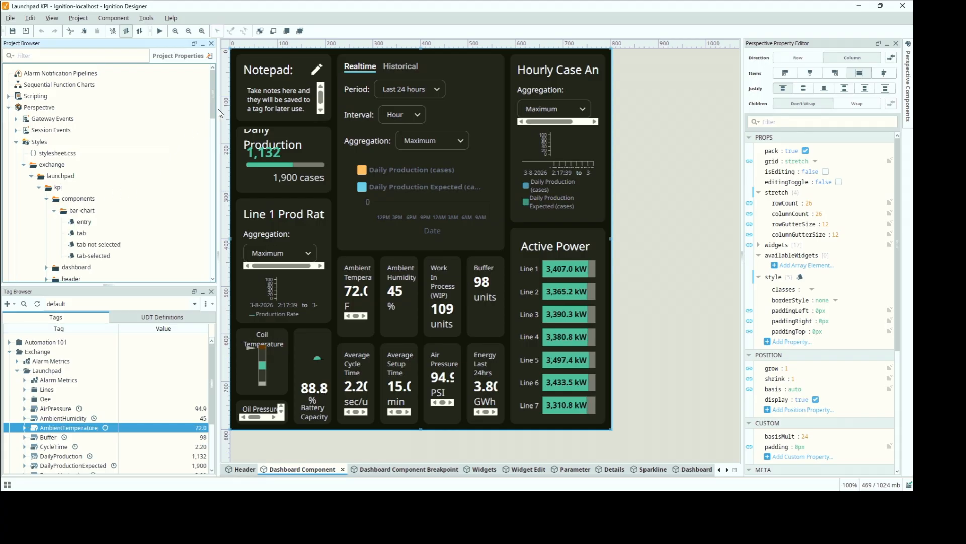
pyautogui.scroll(-3, 214, 128)
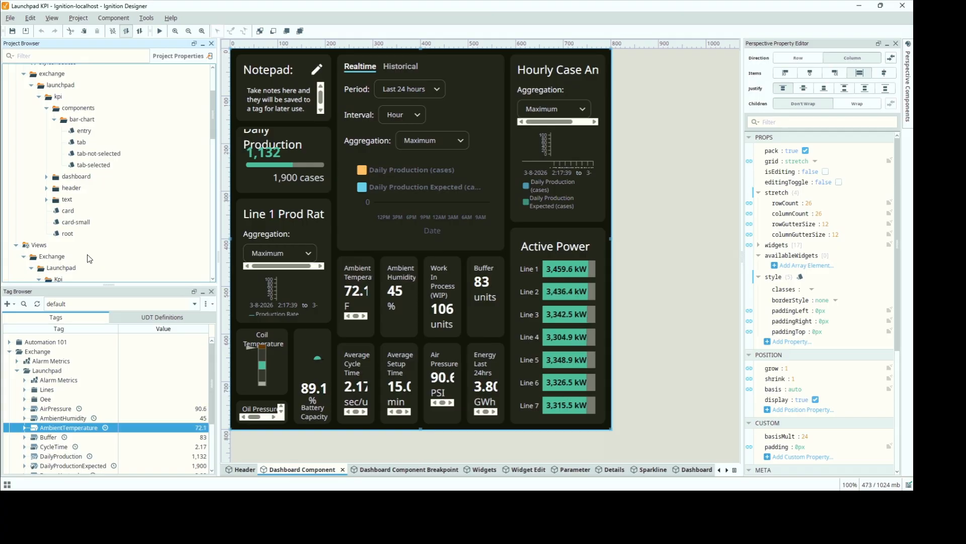
pyautogui.click(47, 200)
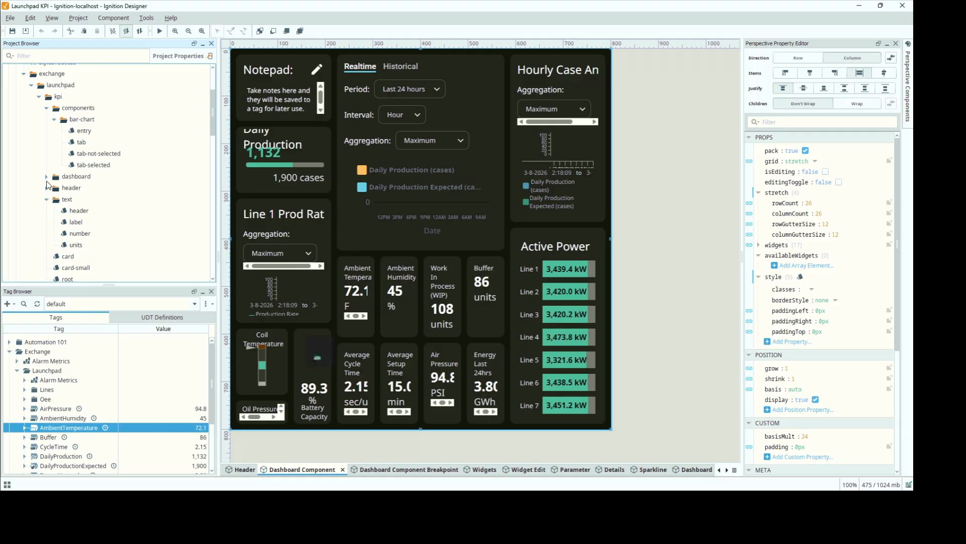
pyautogui.click(46, 177)
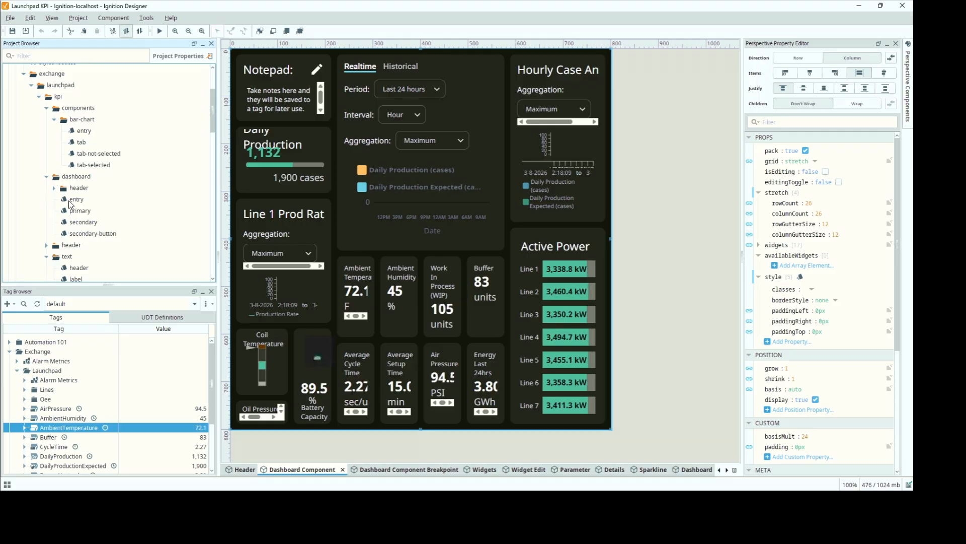
# Review the dashboard folder's primary style without changes, and open the root style in the components header folder
pyautogui.doubleClick(80, 212)
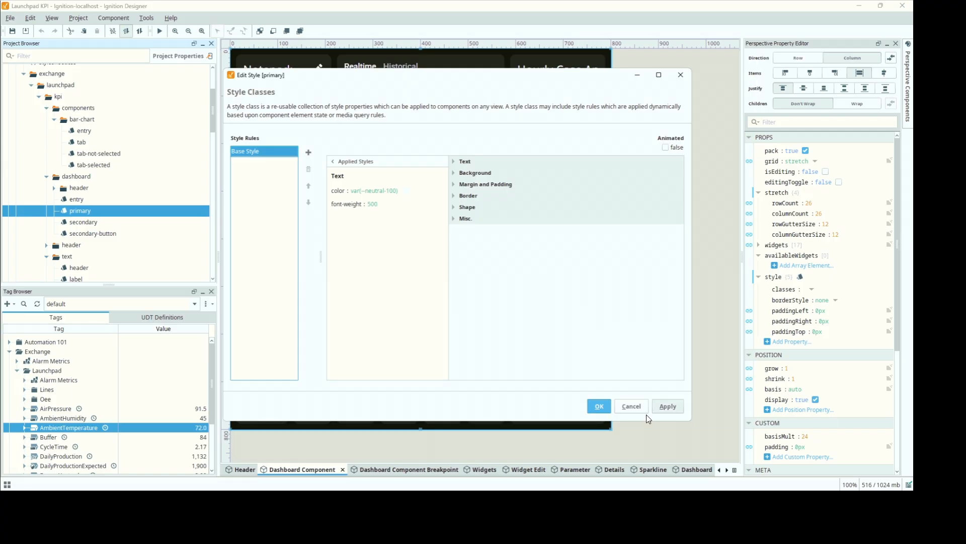
pyautogui.click(634, 407)
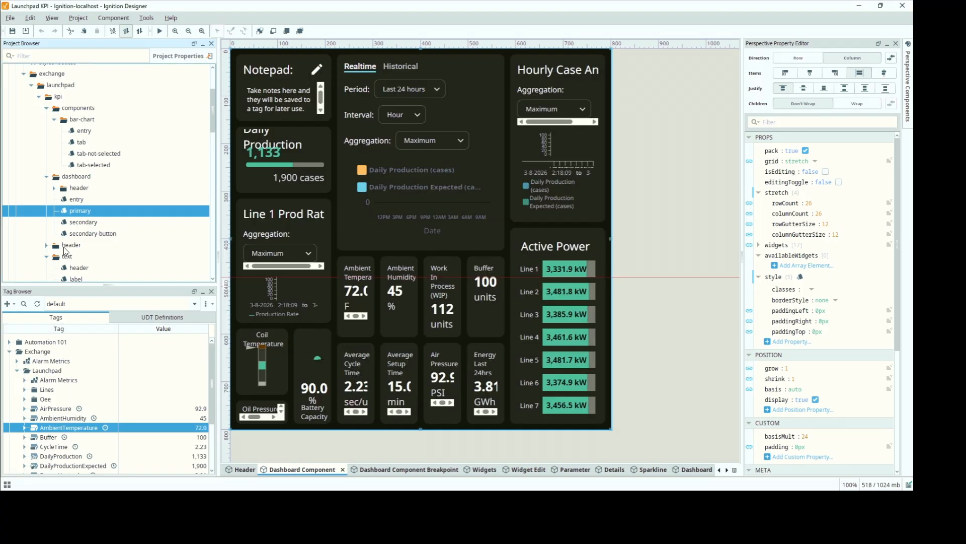
pyautogui.click(46, 245)
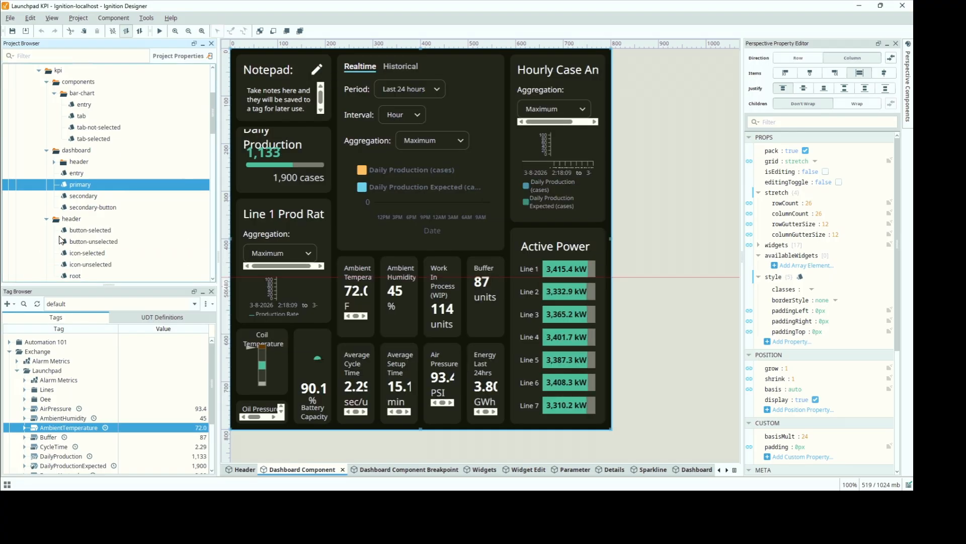
pyautogui.doubleClick(78, 276)
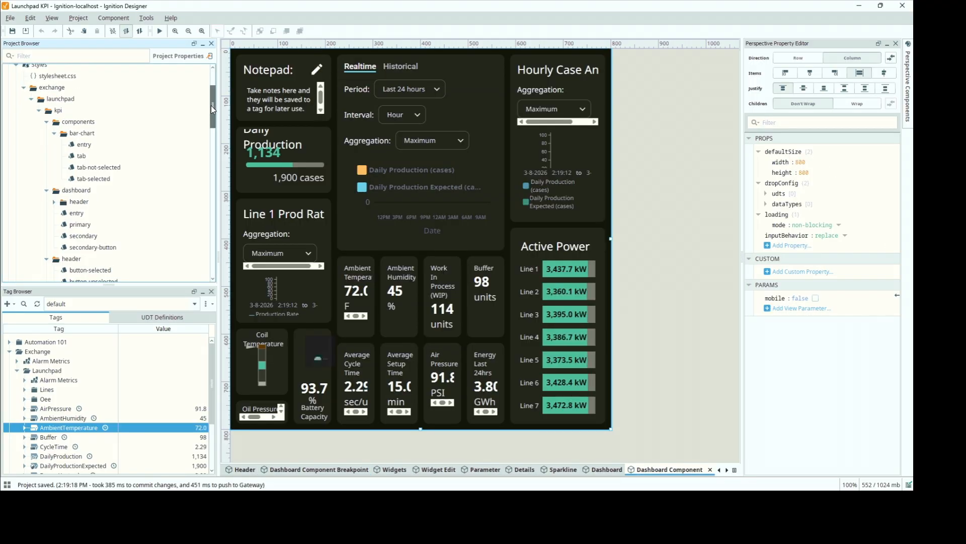
# Open stylesheet.css under the Perspective styles and examine its root color variables and dashboard CSS rules
pyautogui.moveTo(210, 104); pyautogui.dragTo(210, 116)
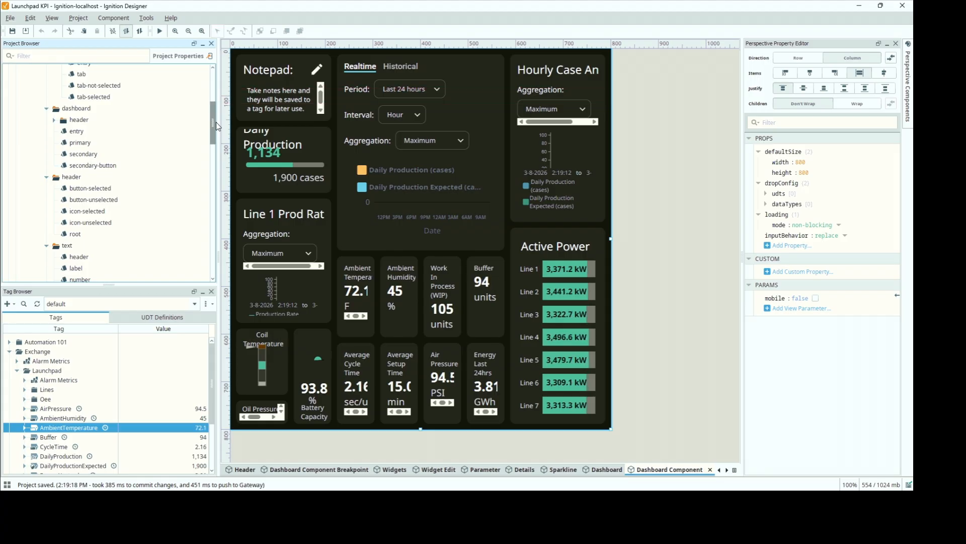
pyautogui.moveTo(216, 141); pyautogui.dragTo(213, 101)
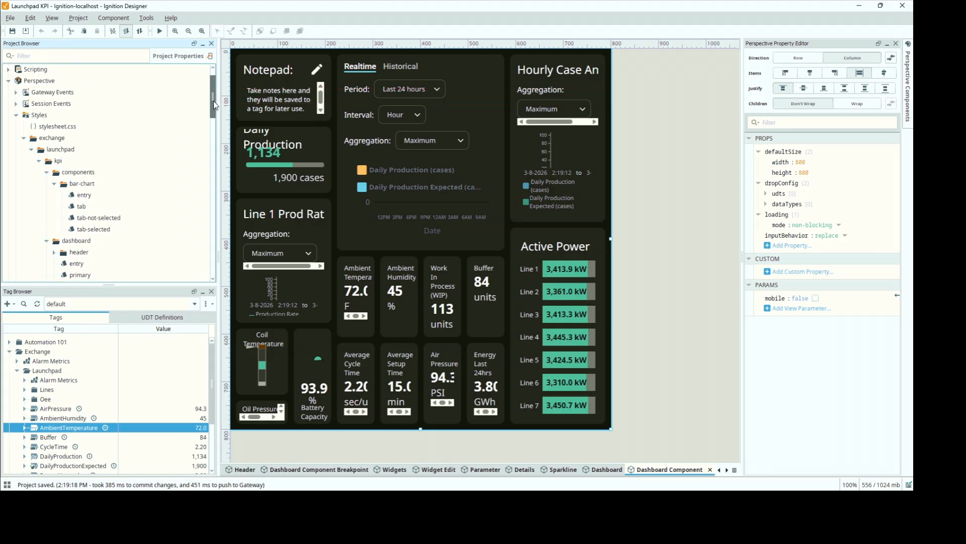
pyautogui.click(61, 128)
pyautogui.doubleClick(61, 128)
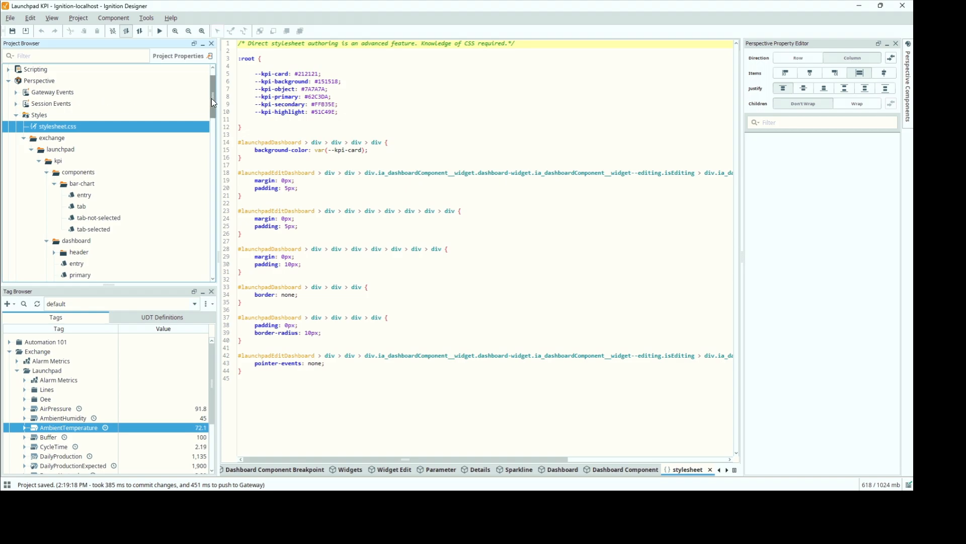
# Expand the scripting Project Library down to exchange/launchpad, open the dashboard script and examine its back function
pyautogui.scroll(1, 212, 81)
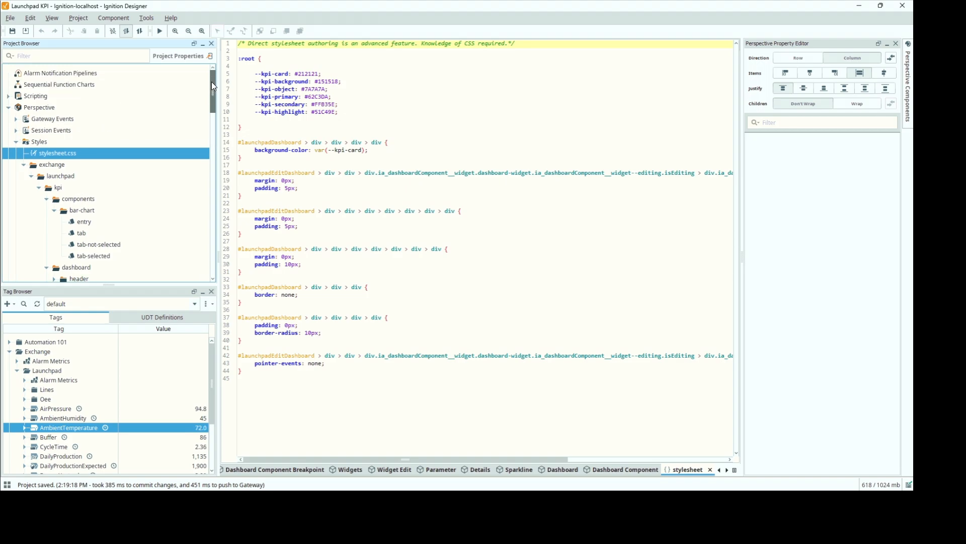
pyautogui.click(8, 96)
pyautogui.click(16, 119)
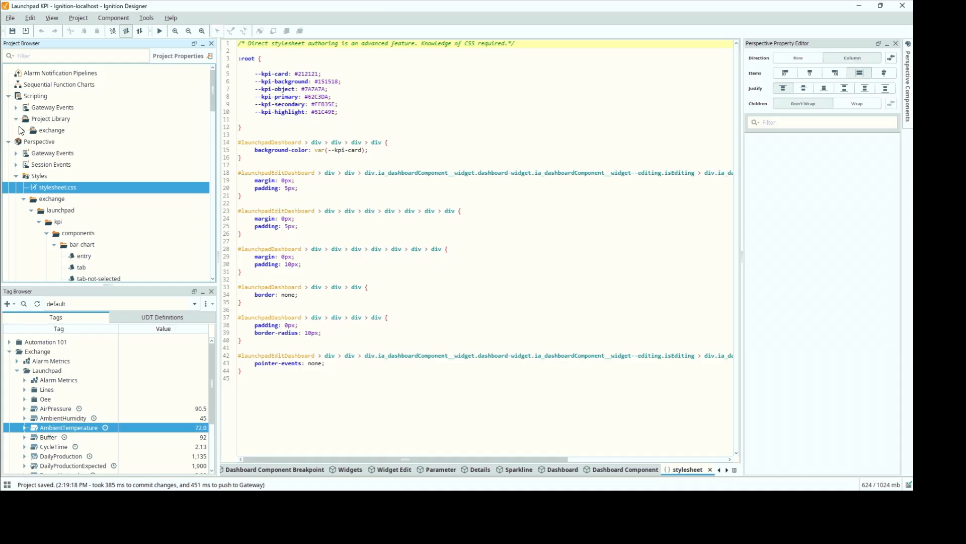
pyautogui.click(24, 131)
pyautogui.click(31, 142)
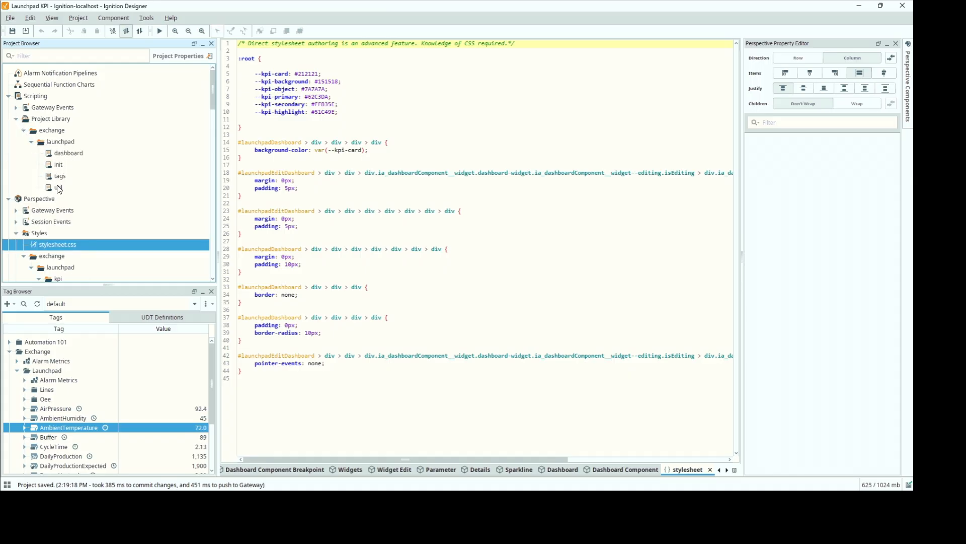
pyautogui.doubleClick(68, 155)
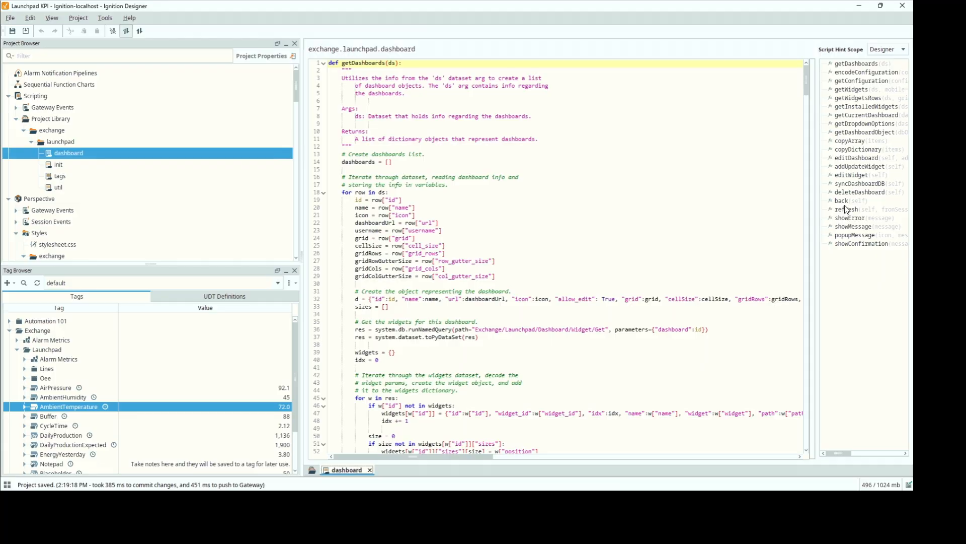
pyautogui.click(846, 201)
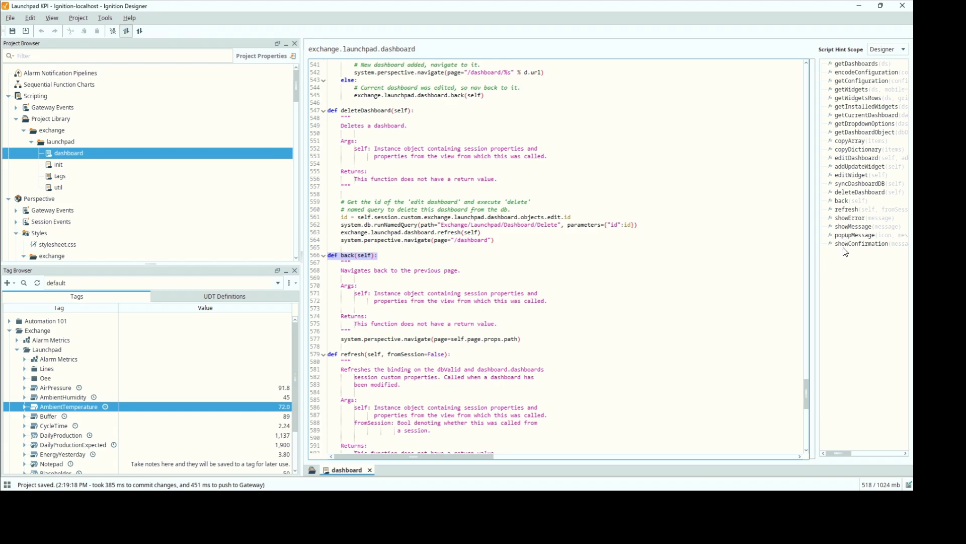
# Open the init script and read the initDashboard function's table creation and insert statements through to the end
pyautogui.doubleClick(56, 165)
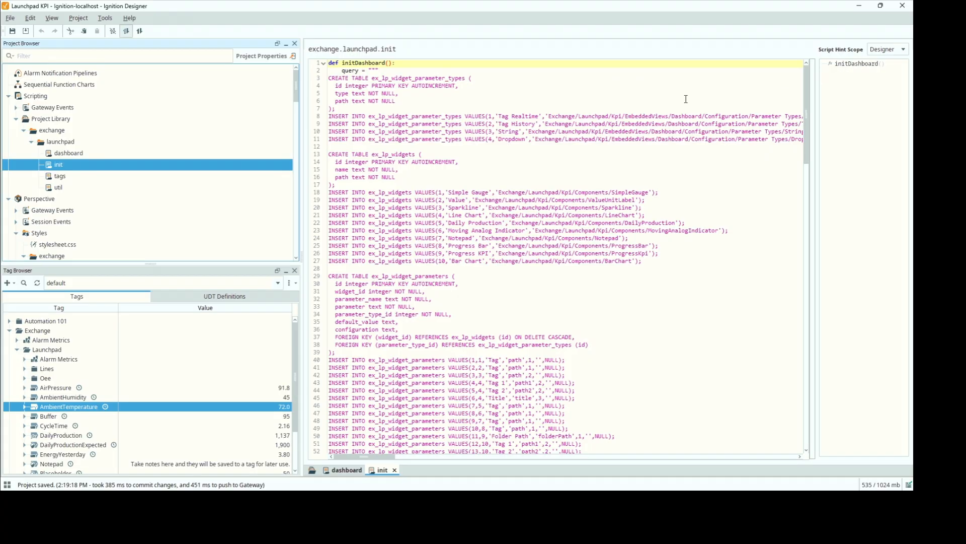
pyautogui.scroll(-20, 791, 277)
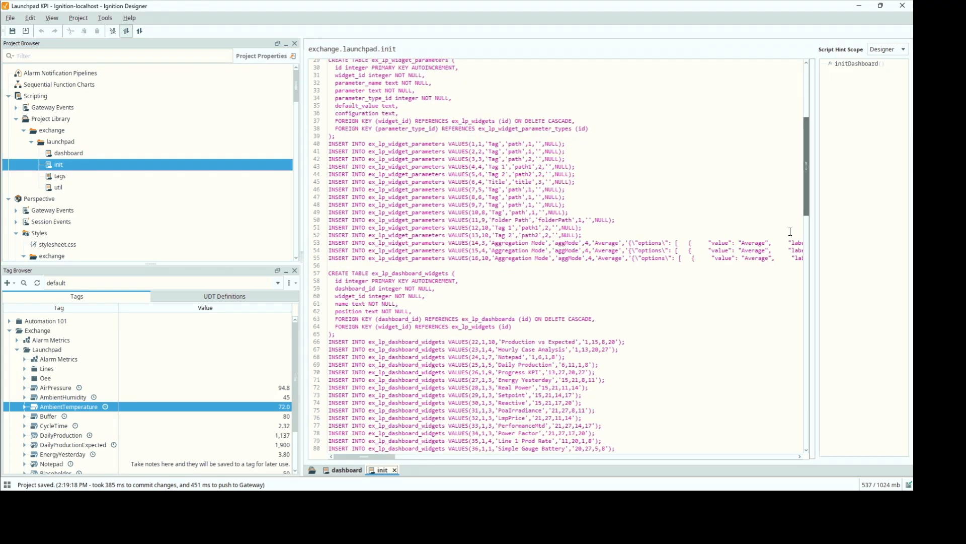
pyautogui.scroll(-20, 791, 277)
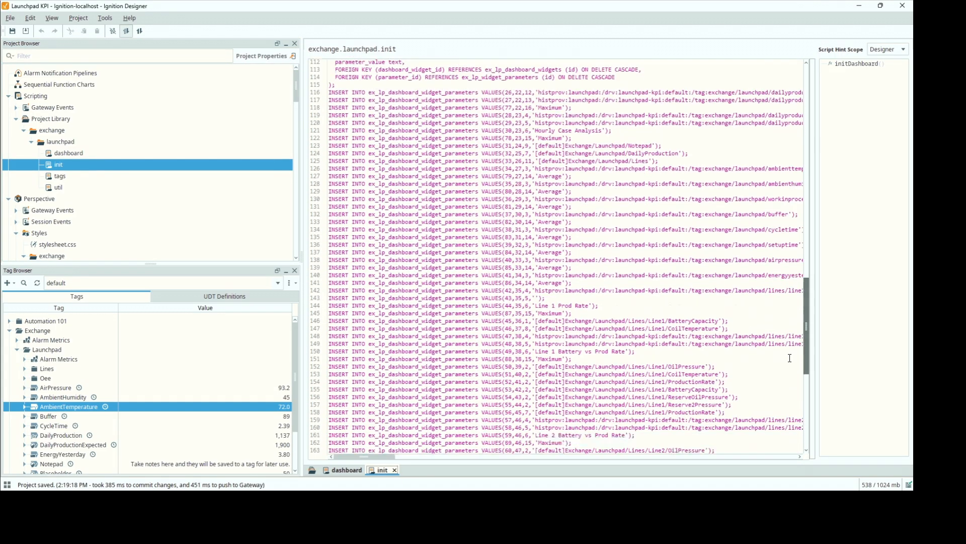
pyautogui.scroll(-6, 790, 396)
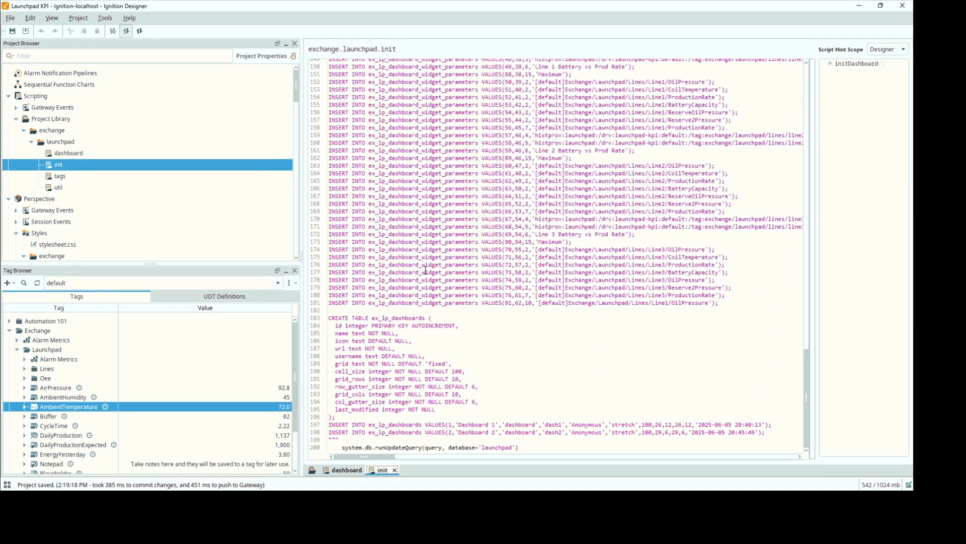
# Open the tags script to examine browseTags and browseHistoryTags, and open the util script to examine its popup function
pyautogui.doubleClick(54, 177)
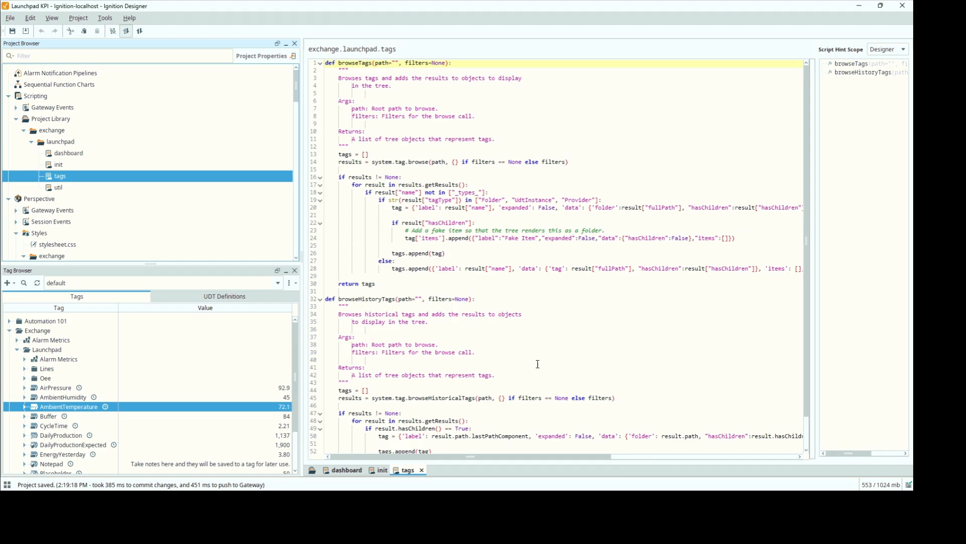
pyautogui.scroll(-2, 485, 242)
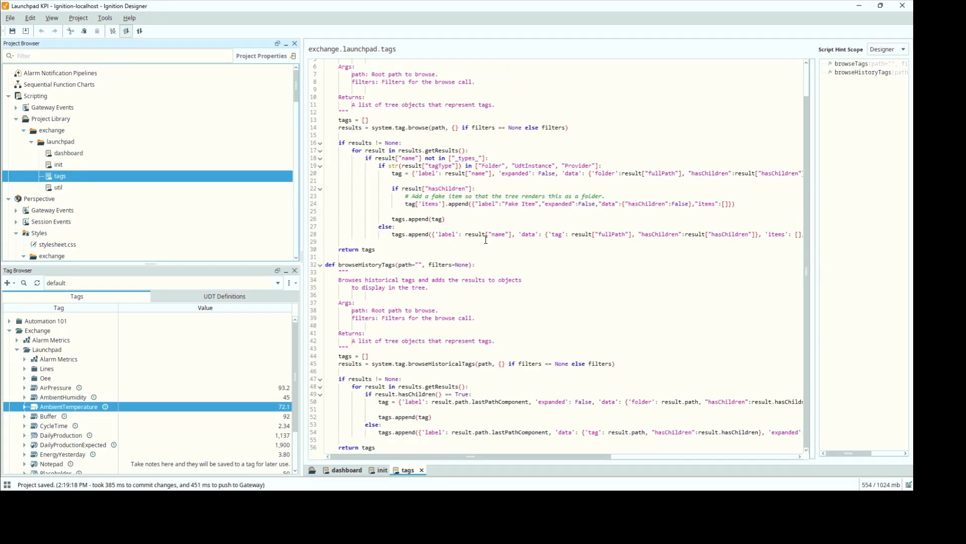
pyautogui.doubleClick(58, 188)
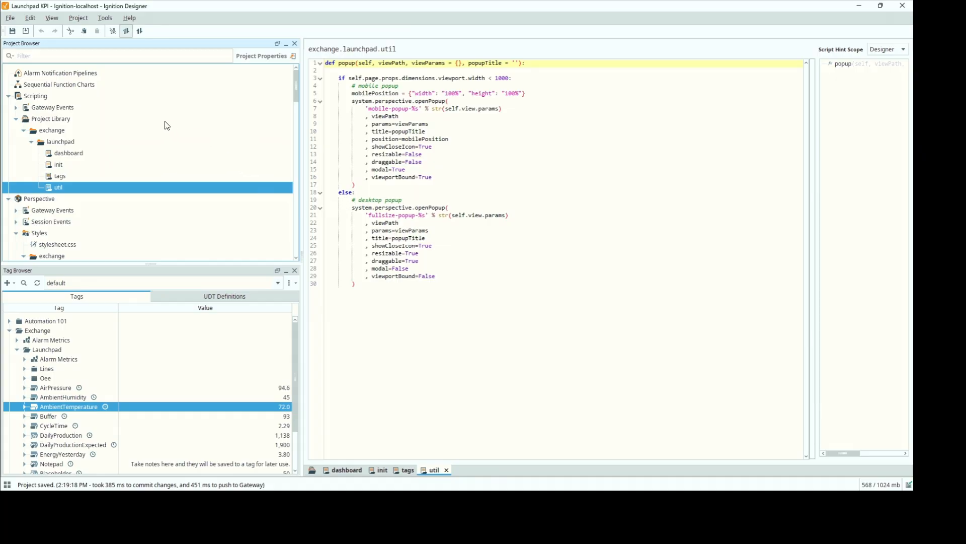
# Expand Perspective's Gateway Events and Session Events, examine the Startup session event script, and collapse Session Events
pyautogui.click(16, 211)
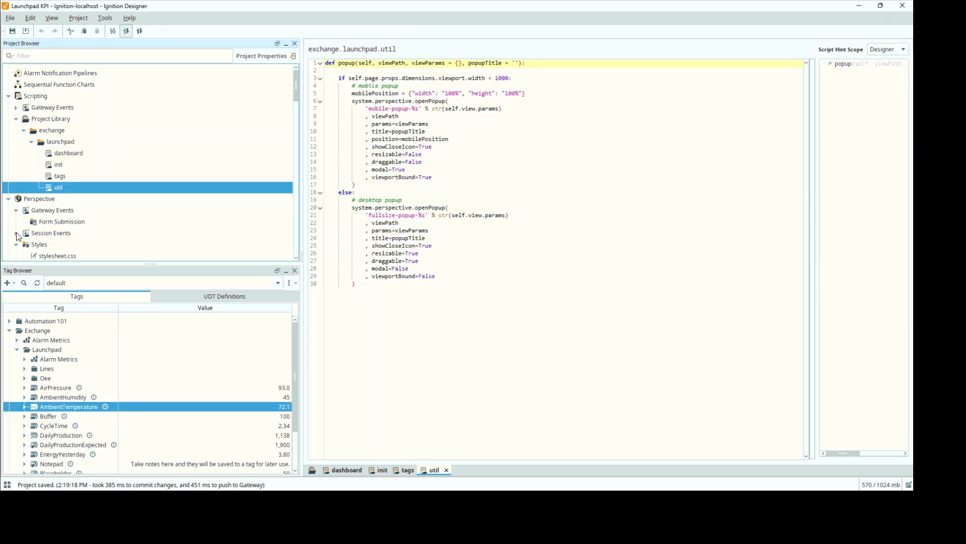
pyautogui.click(15, 233)
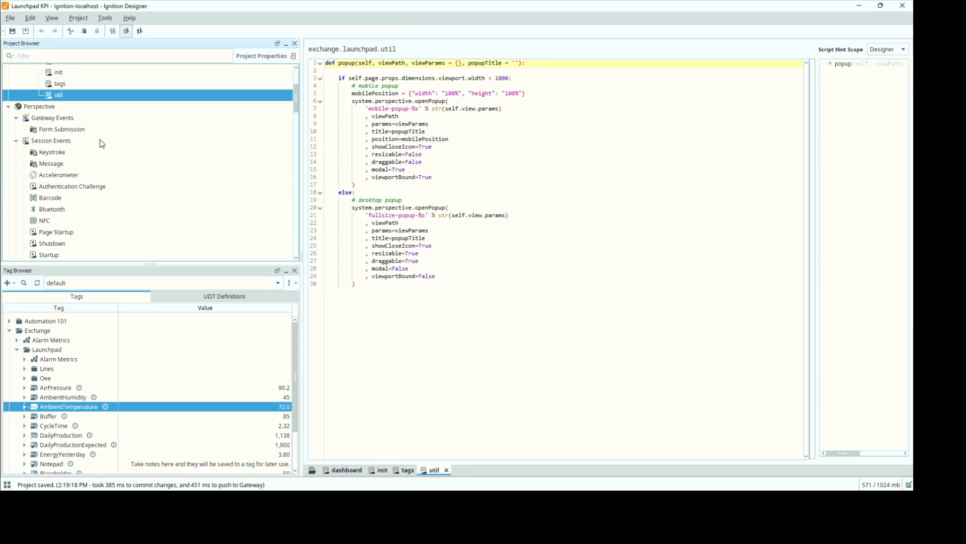
pyautogui.doubleClick(53, 257)
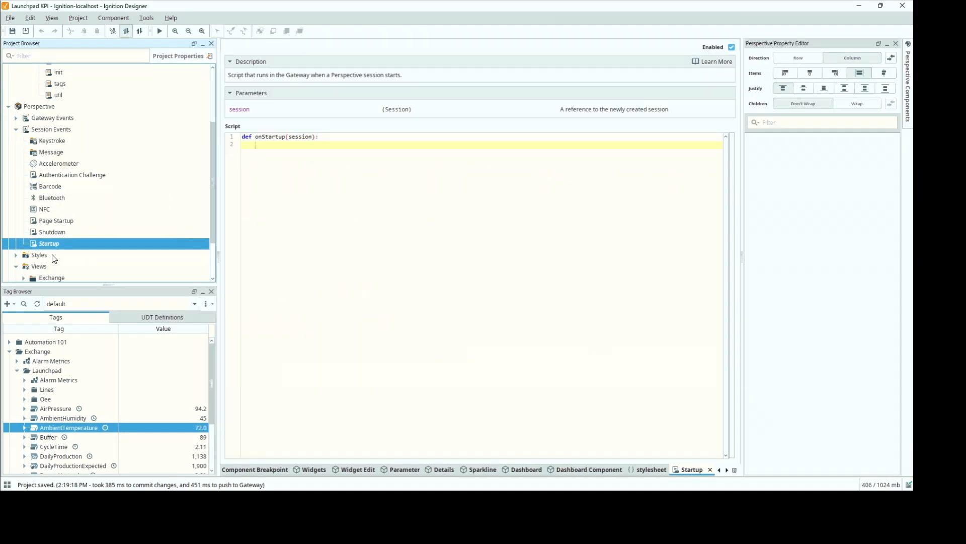
pyautogui.click(17, 131)
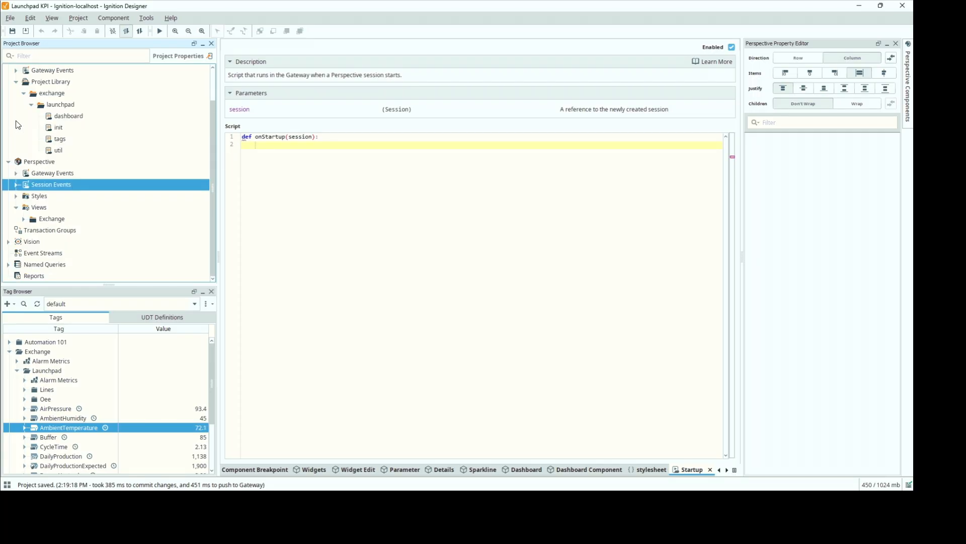
# Check the event types under the scripting Gateway Events and the Perspective Gateway Events
pyautogui.click(17, 71)
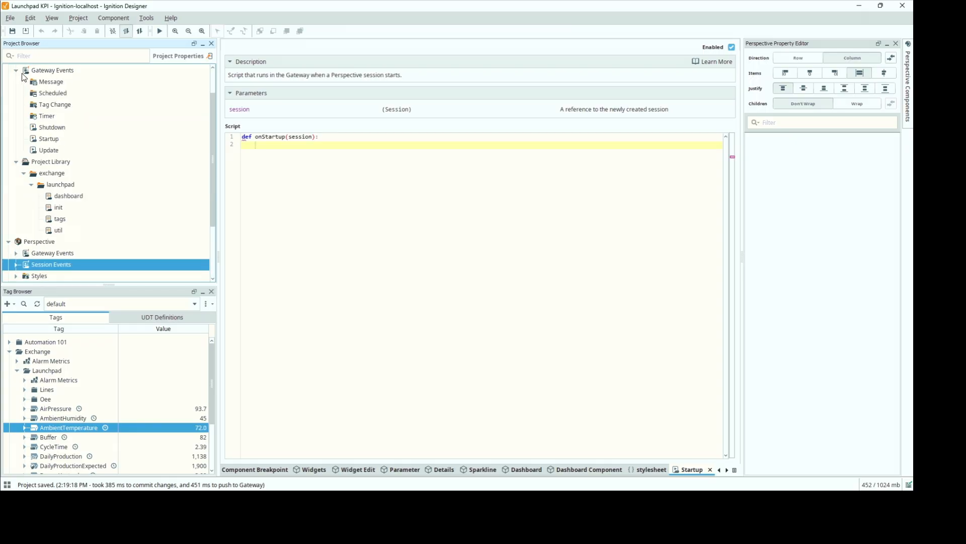
pyautogui.click(16, 72)
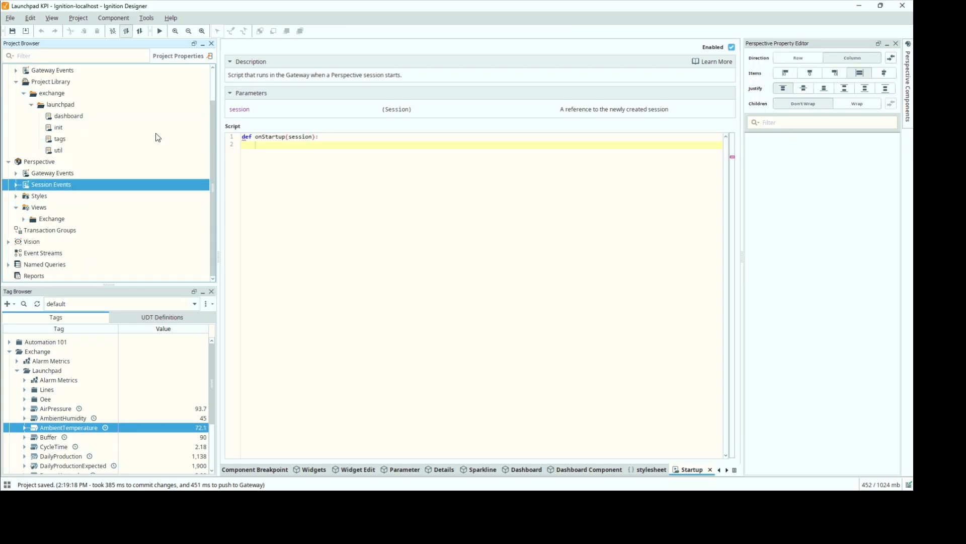
pyautogui.click(16, 173)
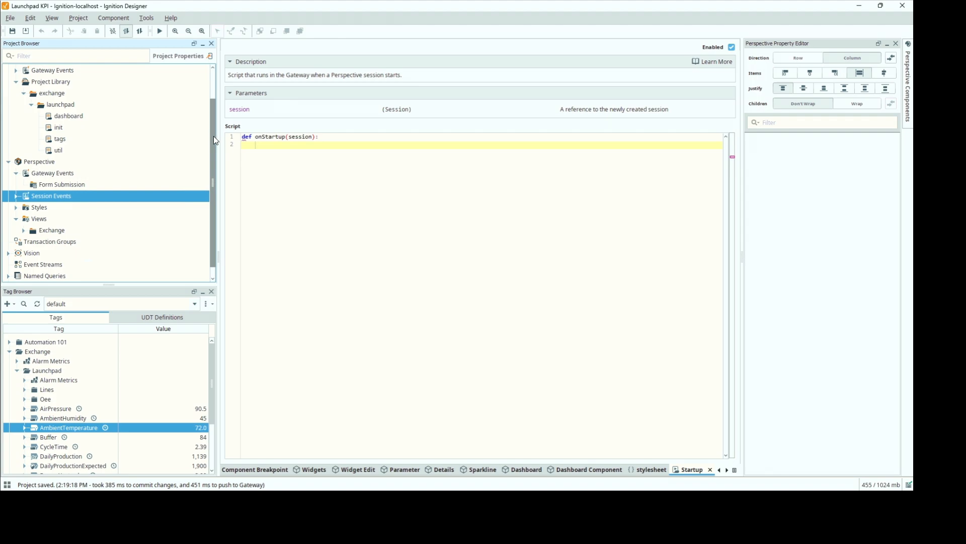
# Expand the named queries through Exchange, Launchpad and Dashboard to its Widget folder, and look over the queries listed there
pyautogui.moveTo(214, 150); pyautogui.dragTo(214, 162)
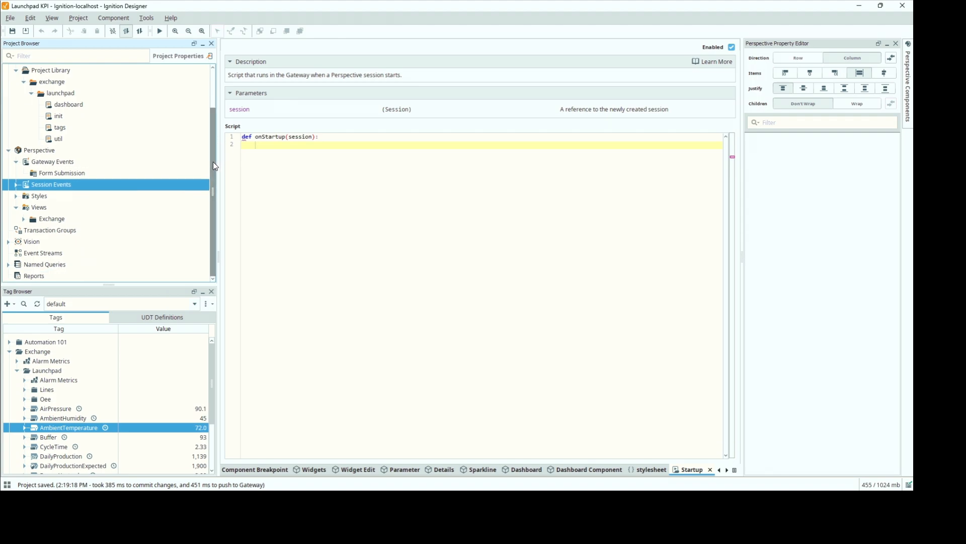
pyautogui.click(9, 265)
pyautogui.moveTo(213, 197); pyautogui.dragTo(213, 210)
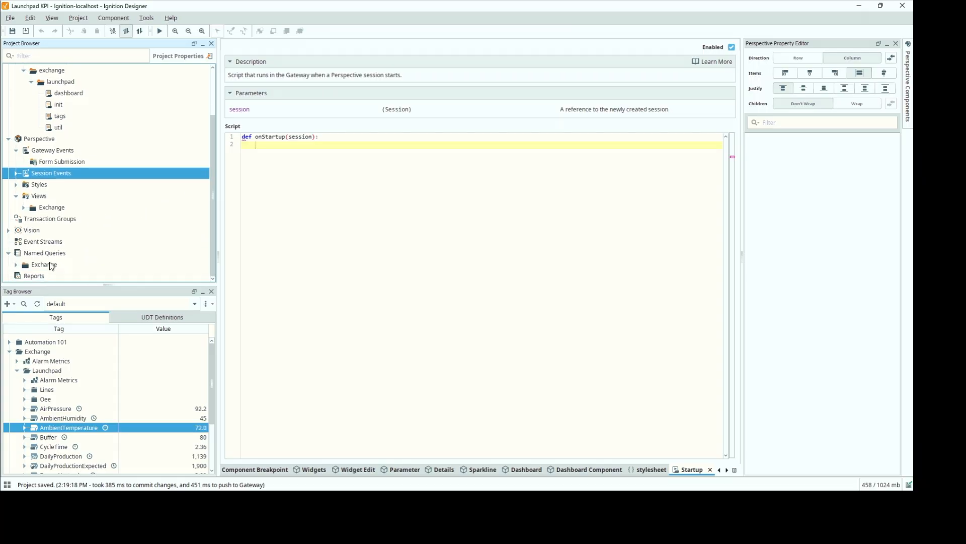
pyautogui.click(17, 265)
pyautogui.scroll(-1, 213, 246)
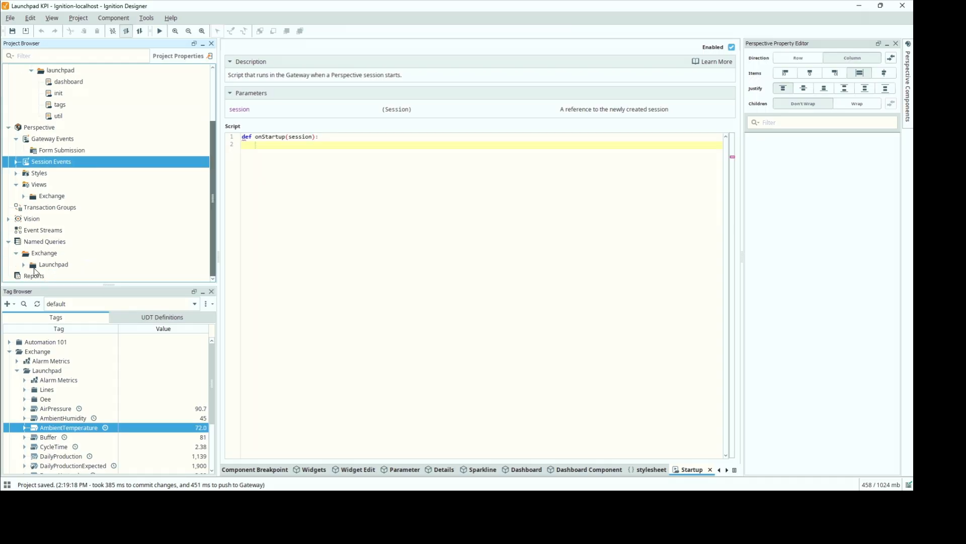
pyautogui.click(24, 264)
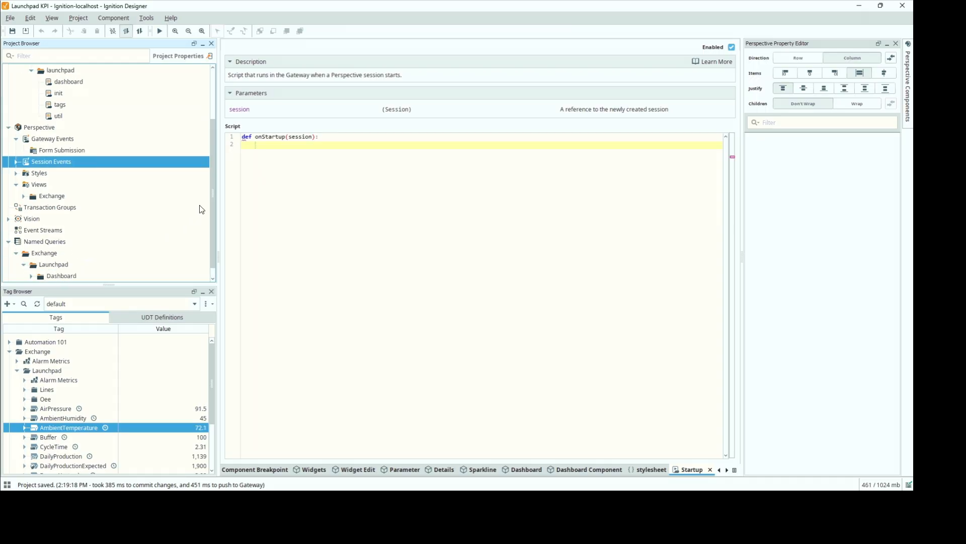
pyautogui.scroll(-1, 214, 209)
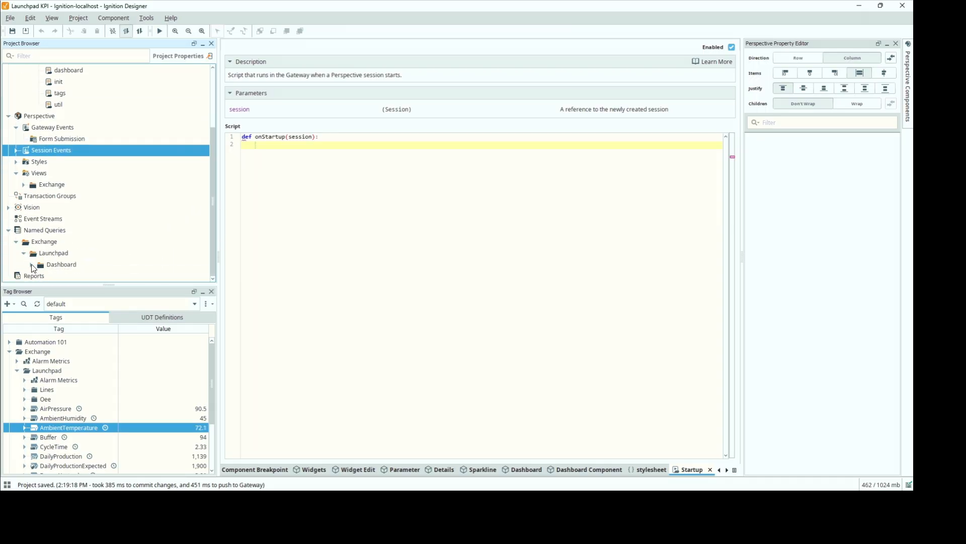
pyautogui.click(31, 264)
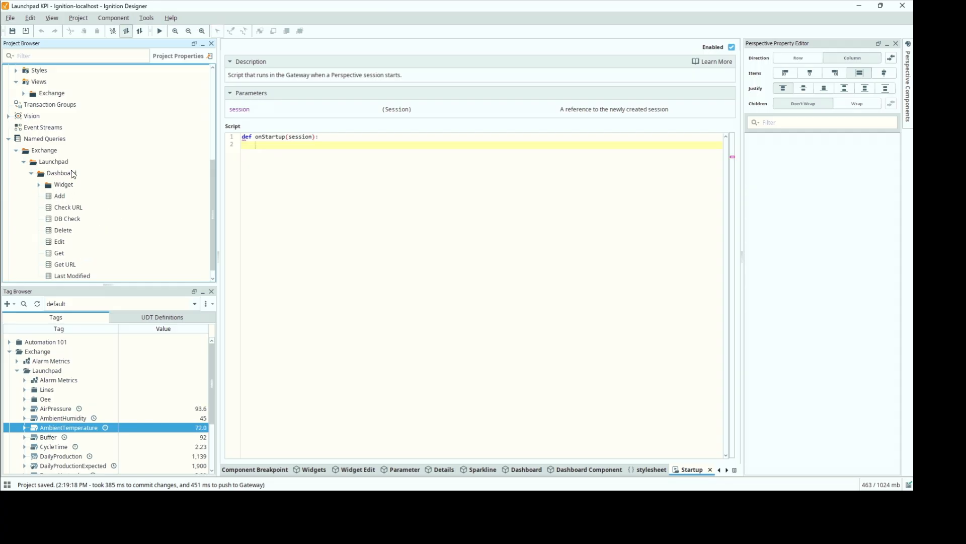
pyautogui.click(40, 186)
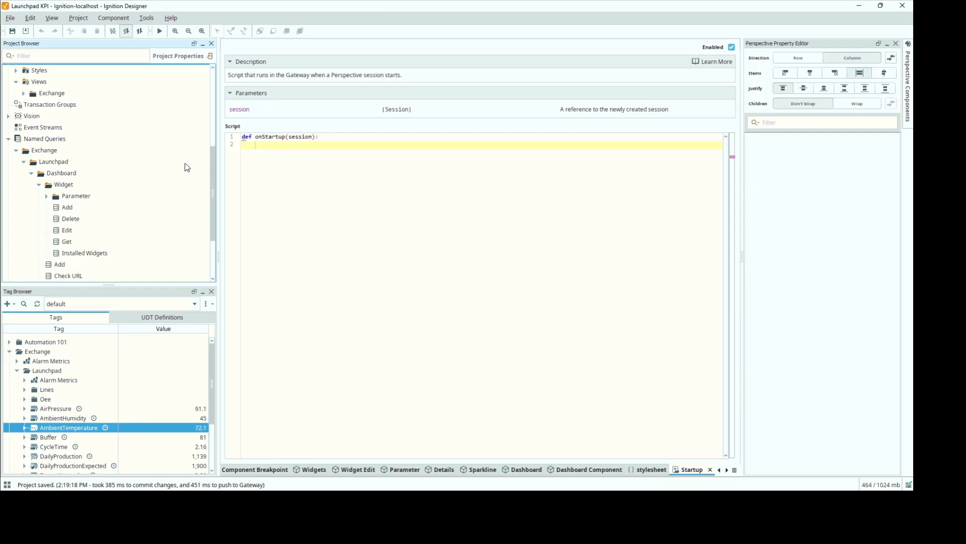
pyautogui.scroll(-2, 215, 190)
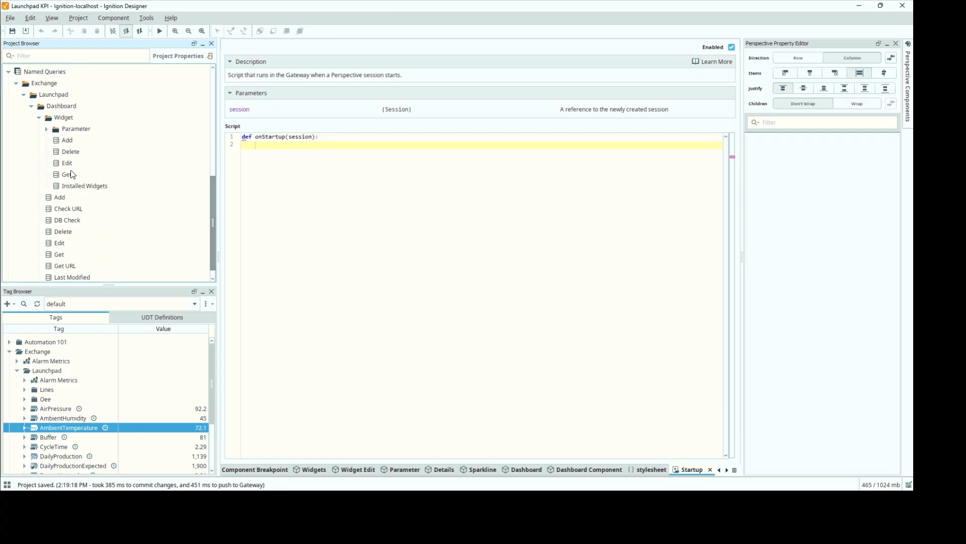
# Open the Widget folder's Get named query, examine its parameter and SQL joins in authoring view, and review the neighbouring queries
pyautogui.click(67, 175)
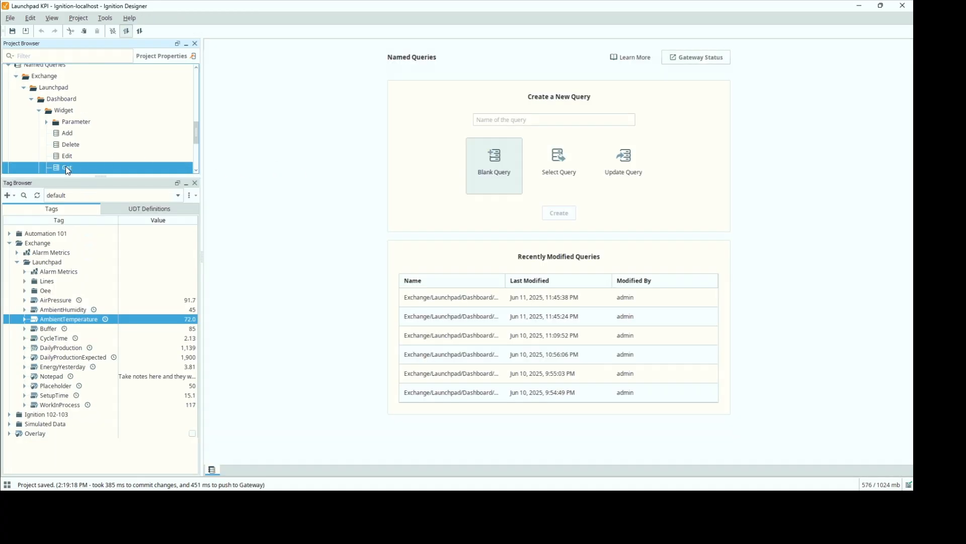
pyautogui.doubleClick(67, 169)
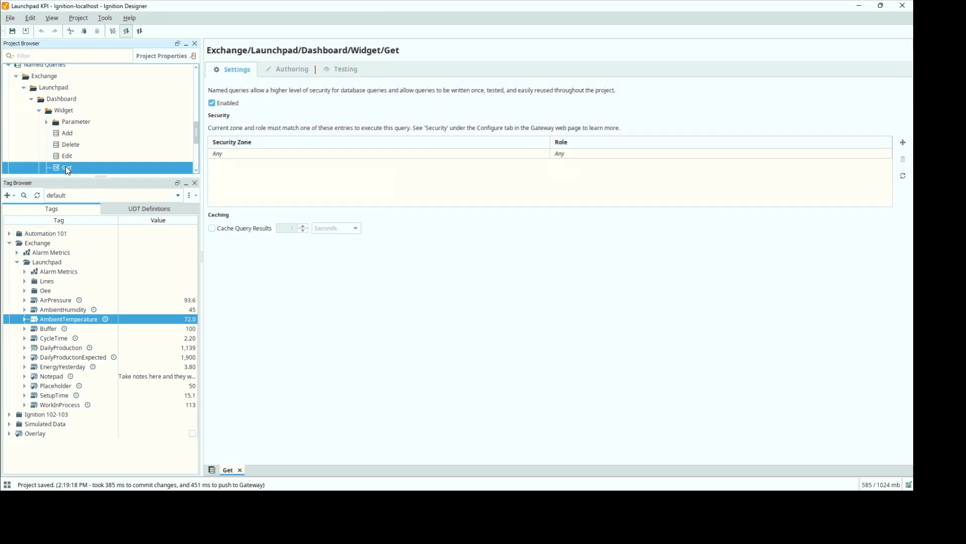
pyautogui.click(281, 72)
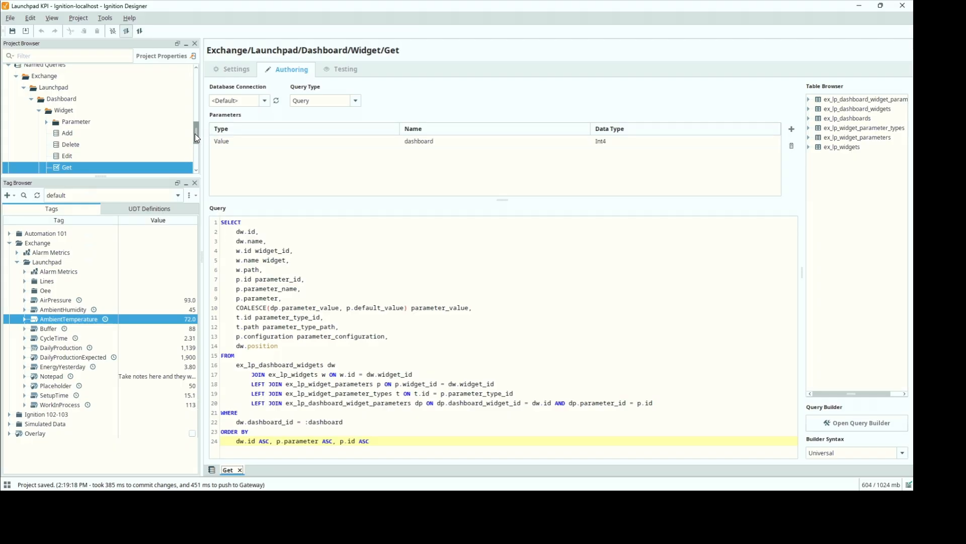
pyautogui.moveTo(195, 133); pyautogui.dragTo(197, 143)
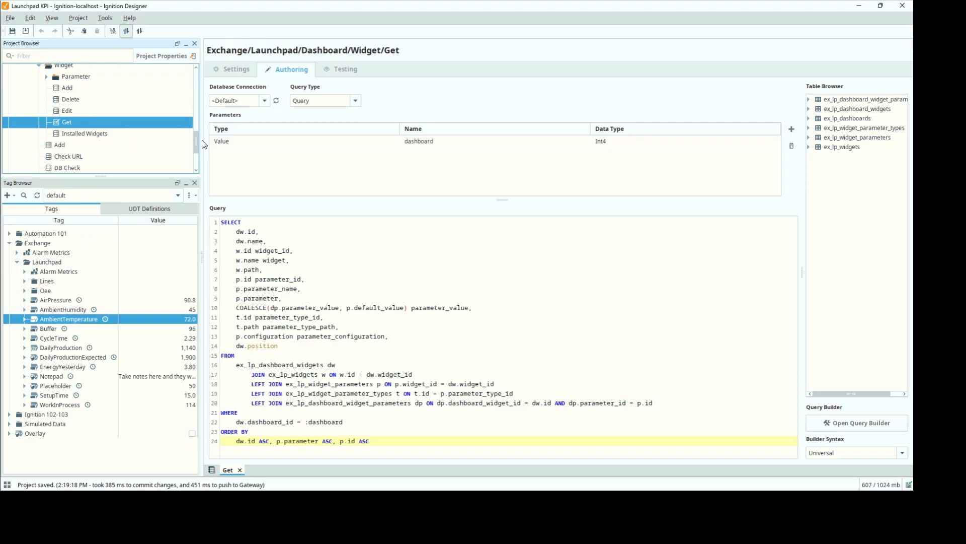
pyautogui.moveTo(197, 148); pyautogui.dragTo(196, 135)
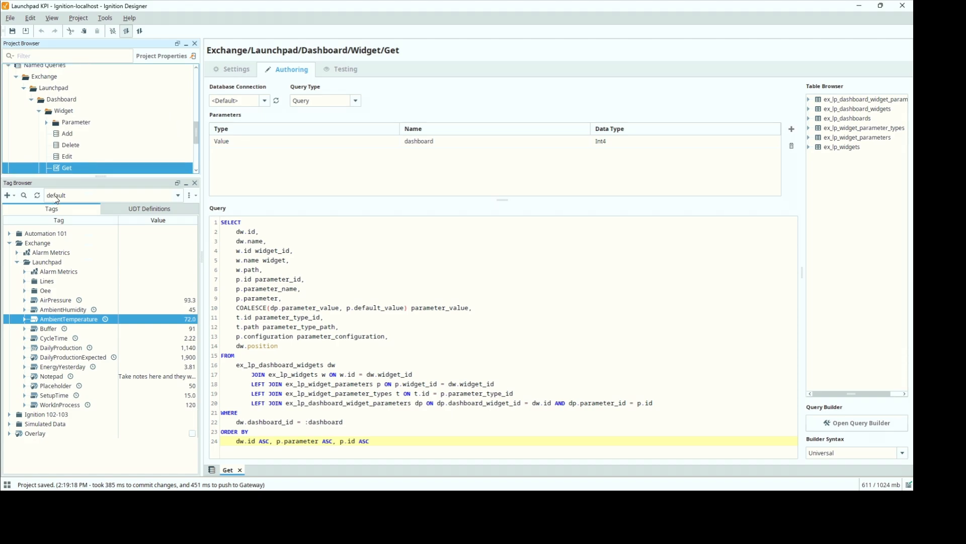